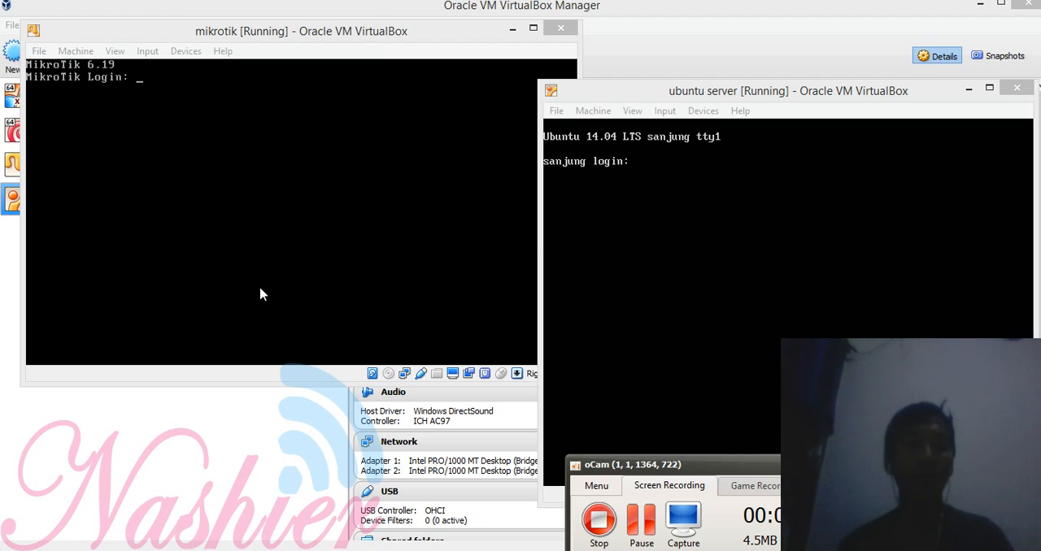
# Step: Review the mikrotik VM's network settings for Adapter 1 and Adapter 2, checking the host's network connections alongside
pyautogui.click(79, 453)
pyautogui.click(104, 164)
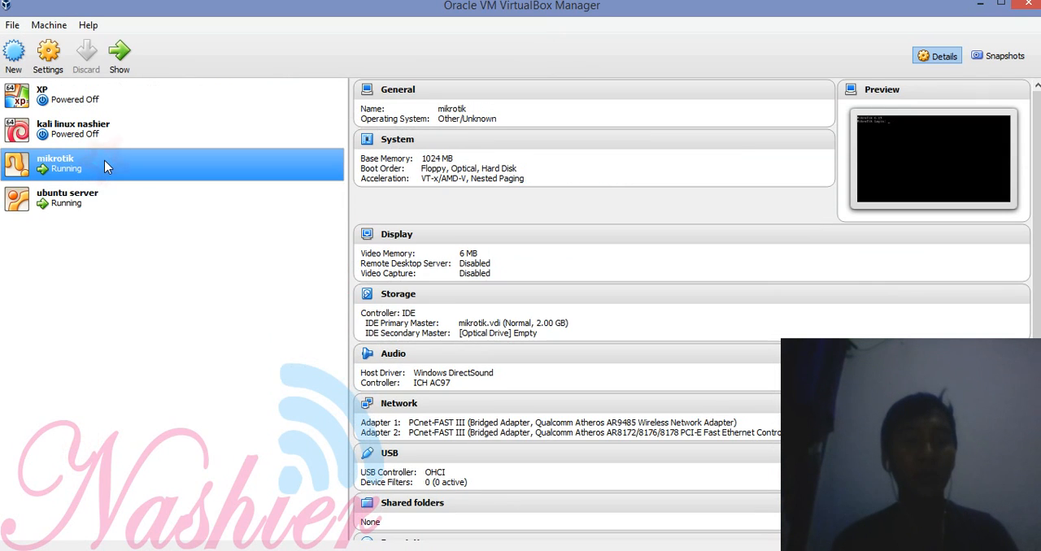
pyautogui.click(64, 53)
pyautogui.click(325, 265)
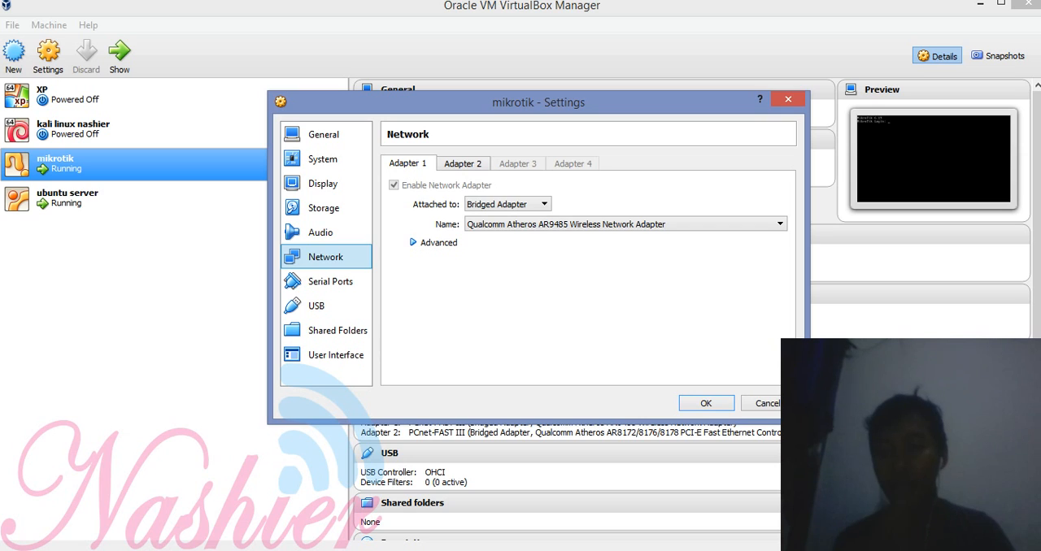
pyautogui.click(927, 549)
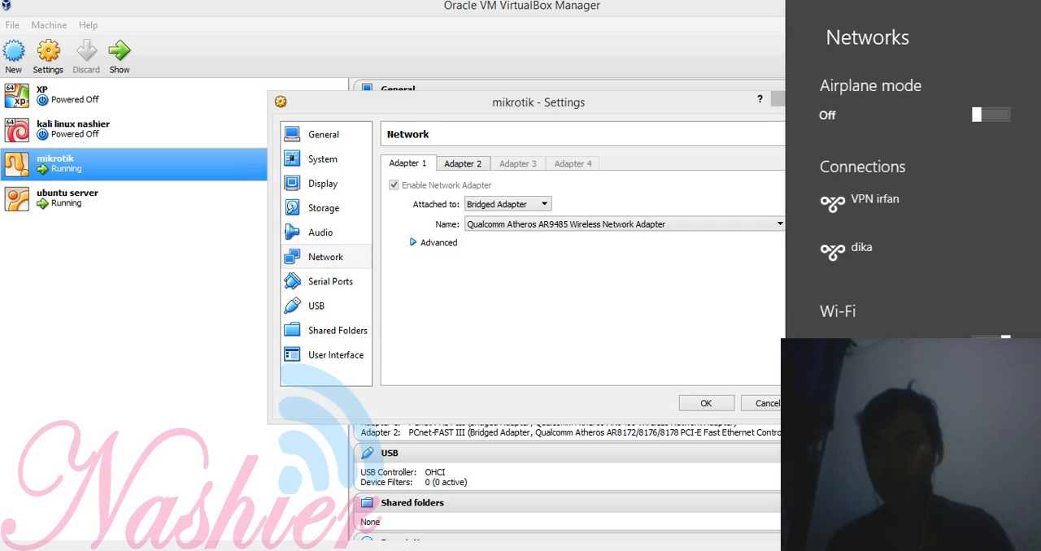
pyautogui.click(733, 547)
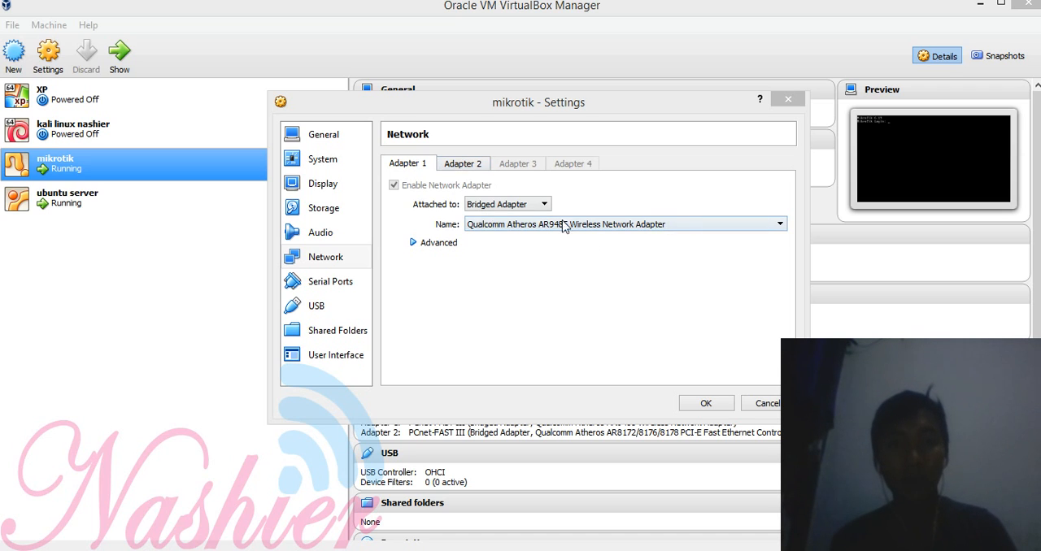
pyautogui.click(454, 165)
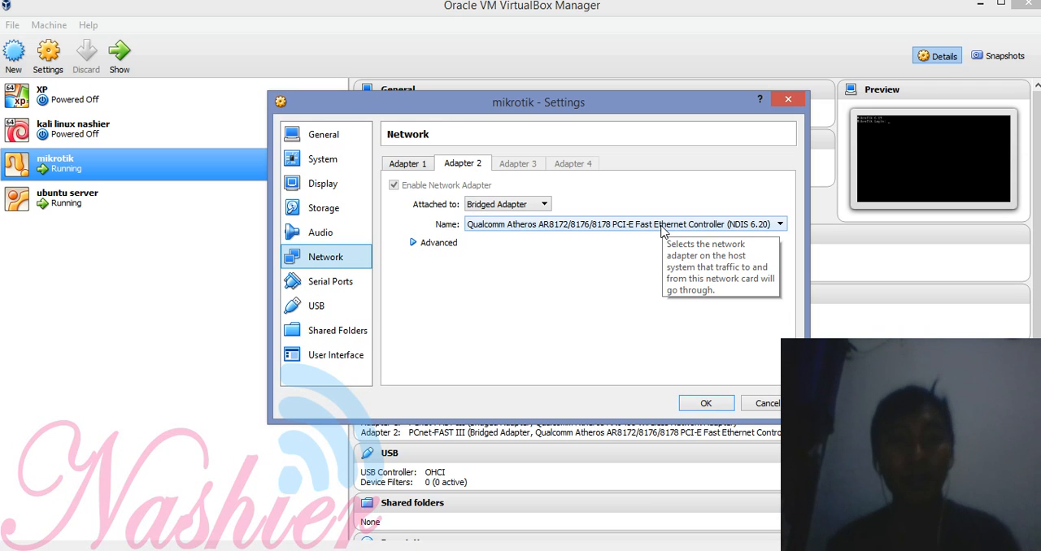
pyautogui.click(411, 165)
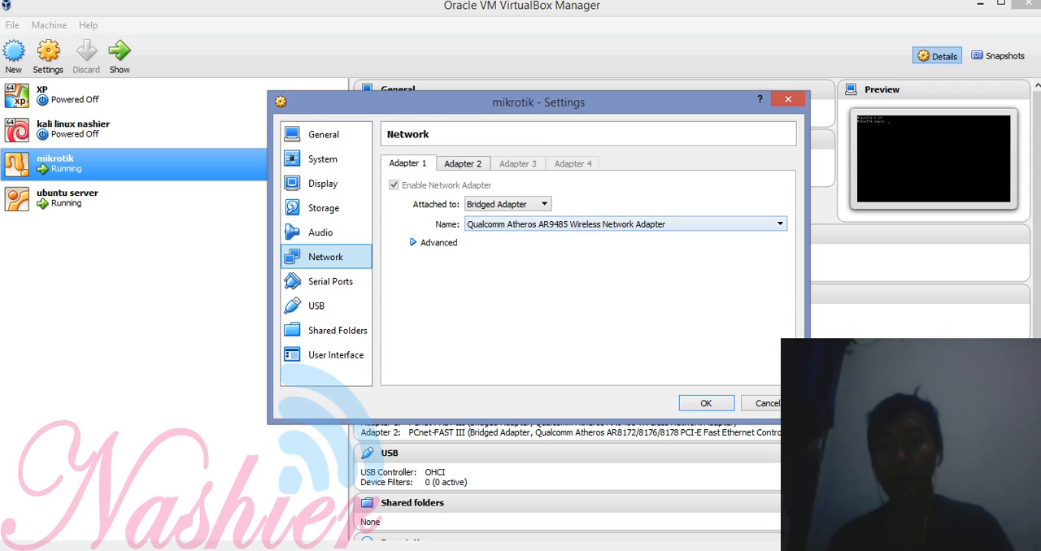
pyautogui.click(465, 164)
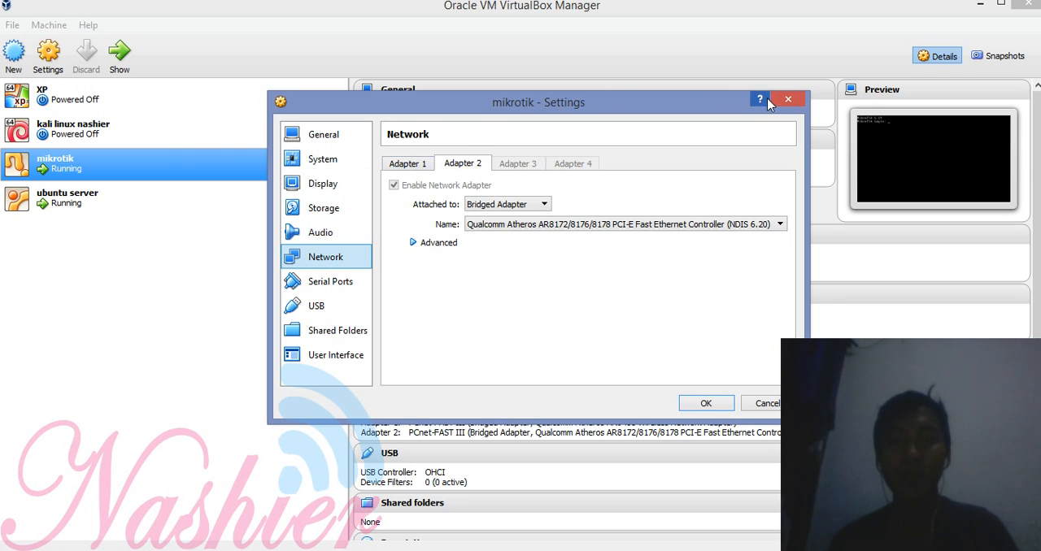
pyautogui.click(787, 99)
# Step: Review the ubuntu server VM's network settings for Adapter 1 and Adapter 2, then close them without changes
pyautogui.click(106, 187)
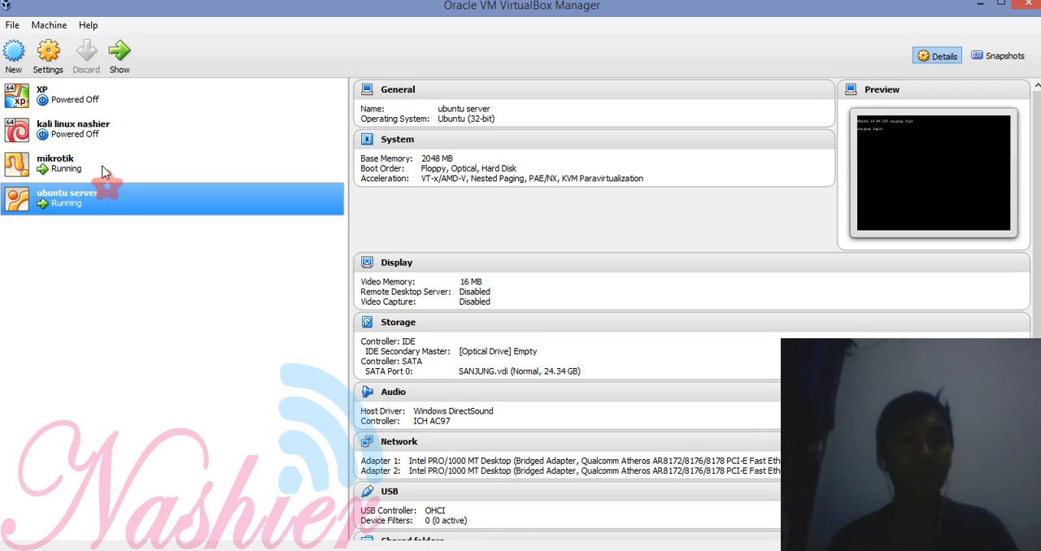
pyautogui.click(47, 57)
pyautogui.click(305, 256)
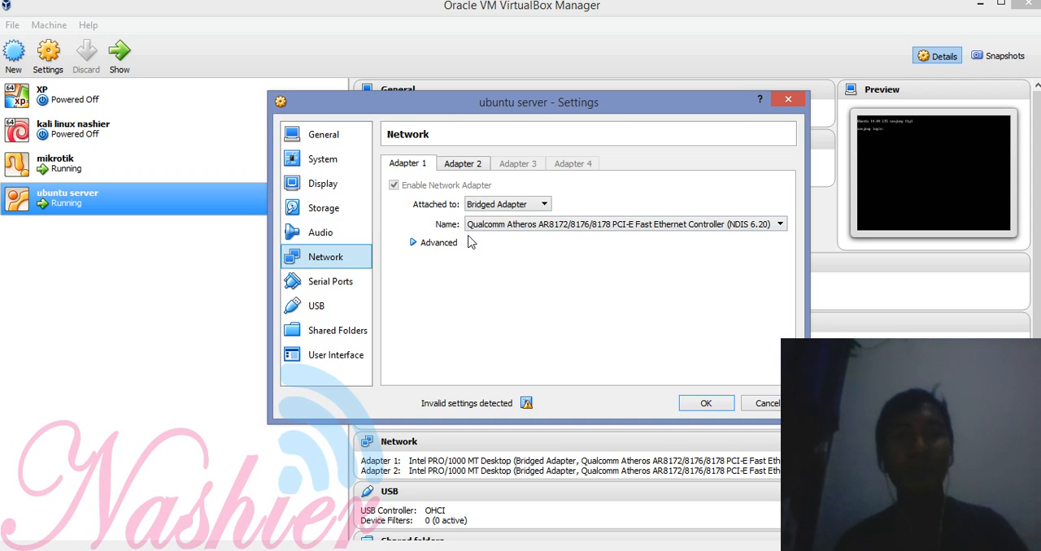
pyautogui.click(465, 166)
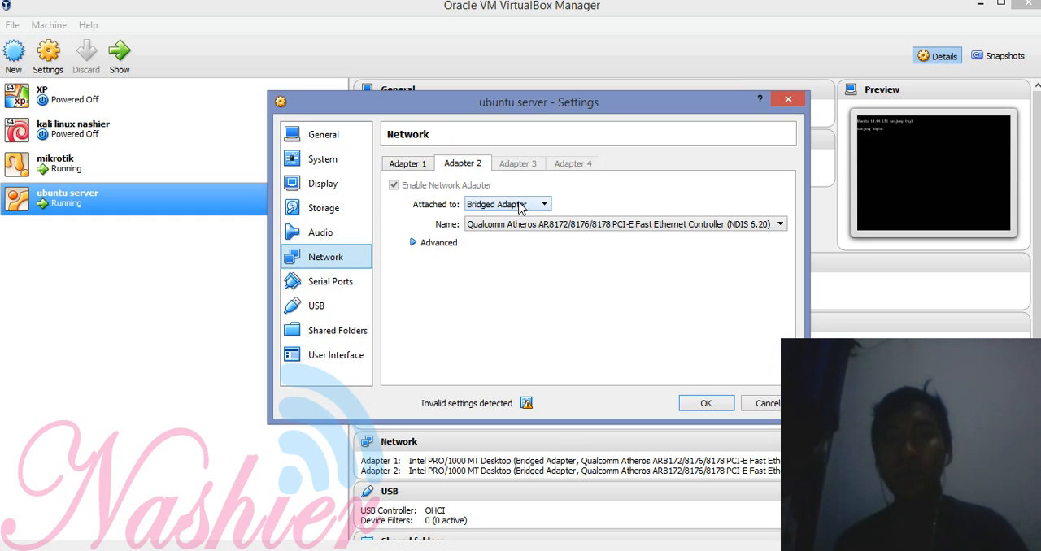
pyautogui.click(420, 166)
pyautogui.click(447, 165)
pyautogui.click(788, 98)
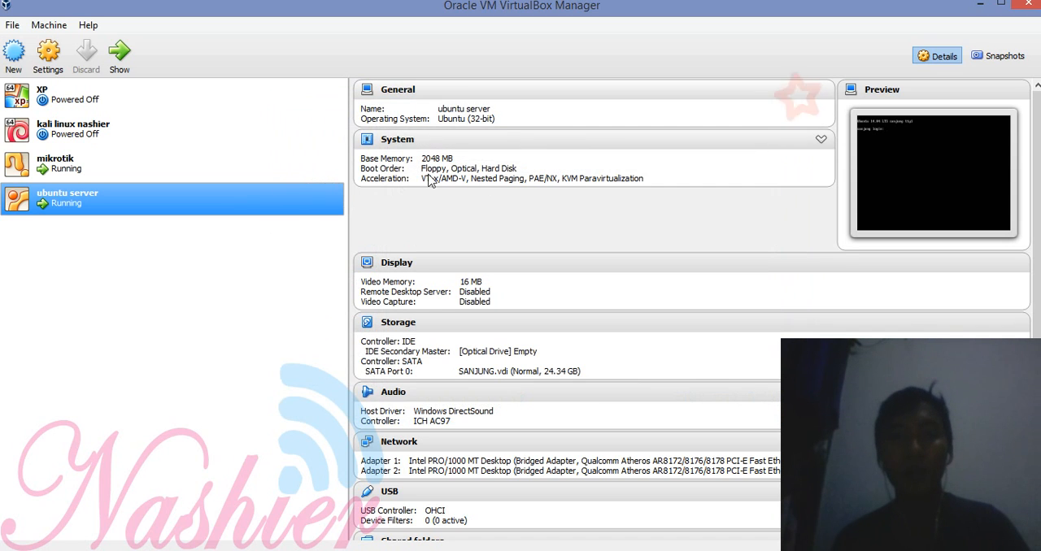
# Step: Bring up both running VM consoles and log in to the Ubuntu server with its account username and password
pyautogui.click(319, 509)
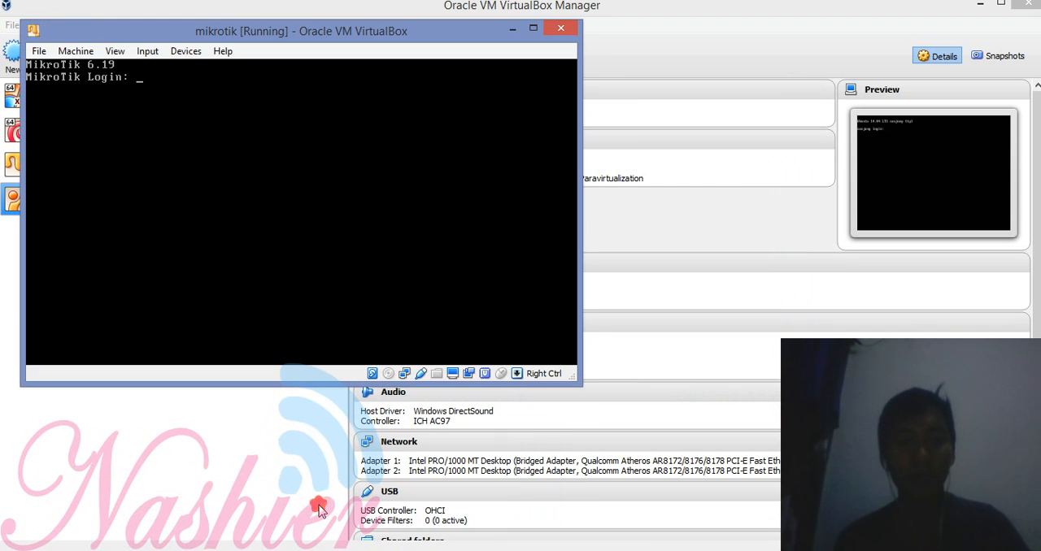
pyautogui.click(521, 237)
pyautogui.hotkey('alt', 'Tab')
pyautogui.hotkey('alt', 'Tab')
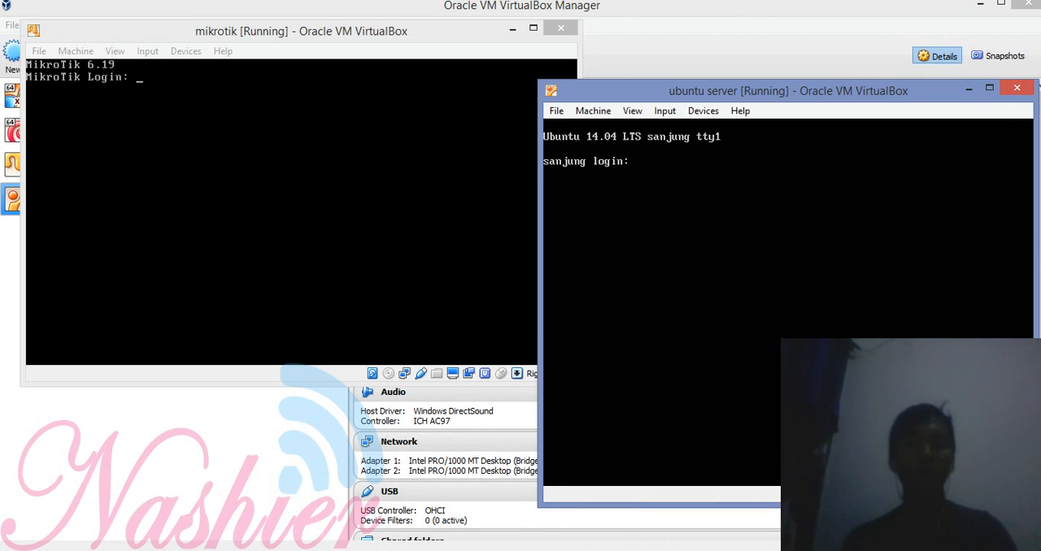
pyautogui.write('sanjung')
pyautogui.press('Return')
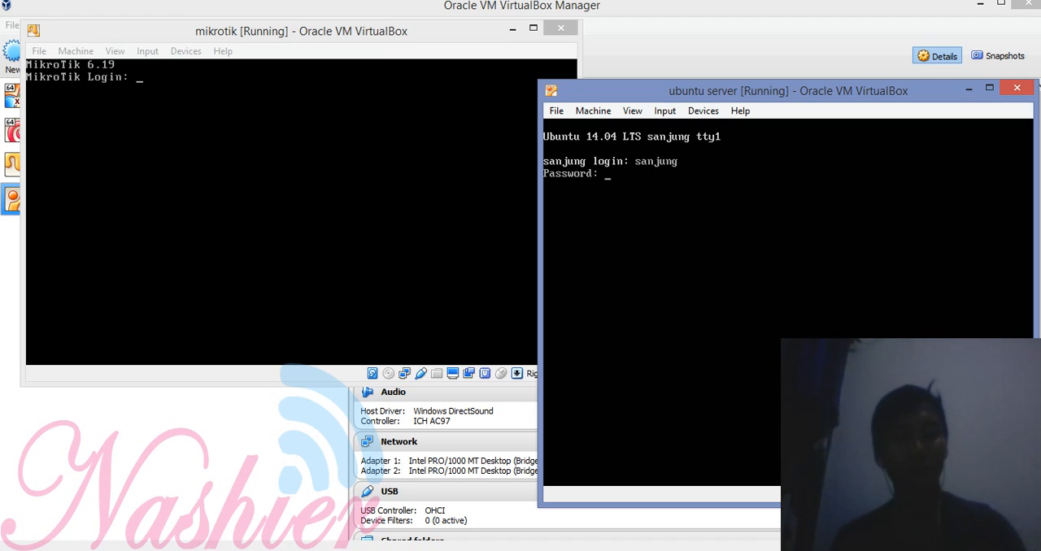
pyautogui.press('Return')
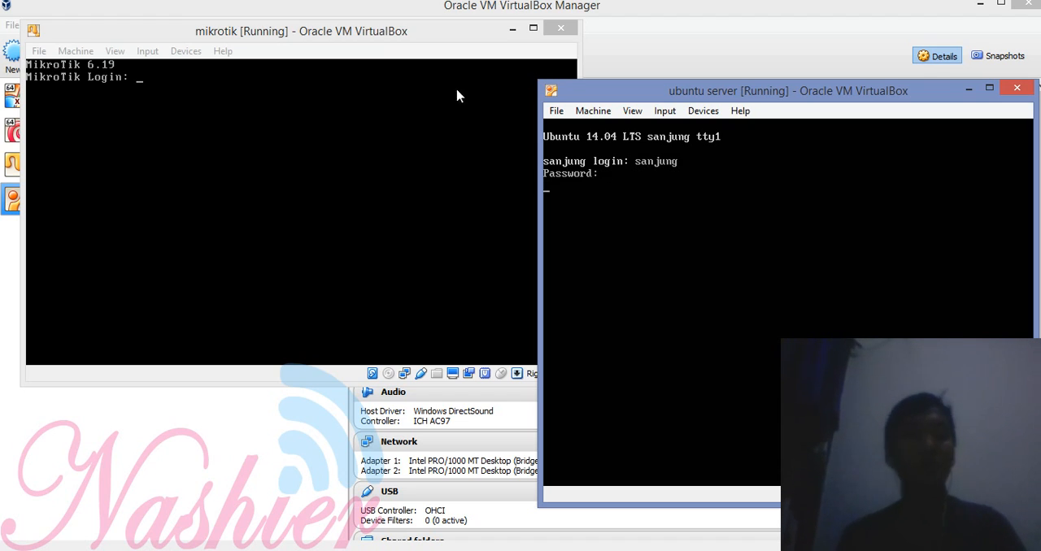
# Step: Log in to the MikroTik console as admin with a blank password
pyautogui.click(263, 101)
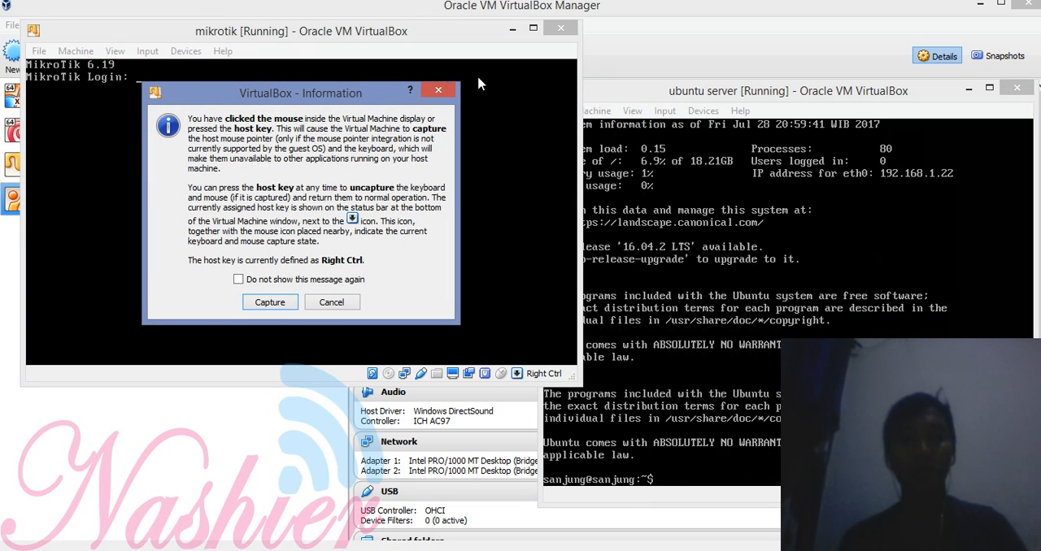
pyautogui.click(439, 90)
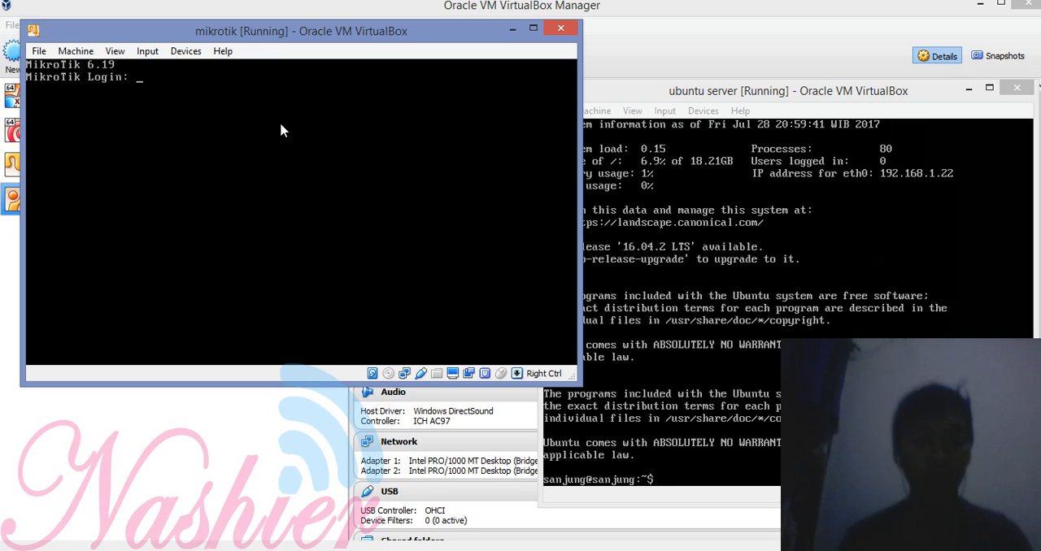
pyautogui.write('mikroti')
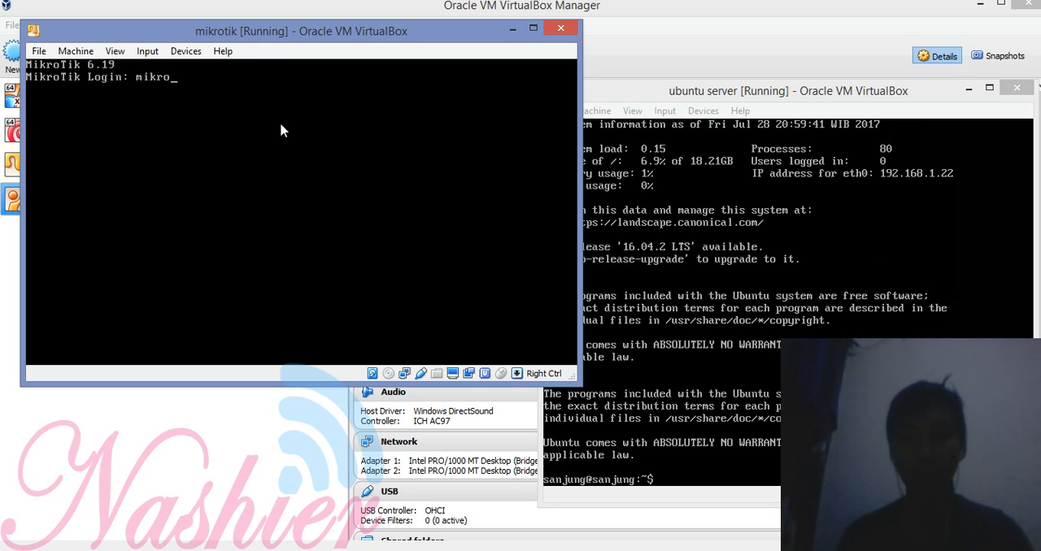
pyautogui.press('BackSpace')
pyautogui.press('BackSpace')
pyautogui.press('BackSpace')
pyautogui.press('BackSpace')
pyautogui.press('BackSpace')
pyautogui.press('BackSpace')
pyautogui.press('BackSpace')
pyautogui.write('adimn')
pyautogui.press('BackSpace')
pyautogui.press('BackSpace')
pyautogui.press('BackSpace')
pyautogui.write('min')
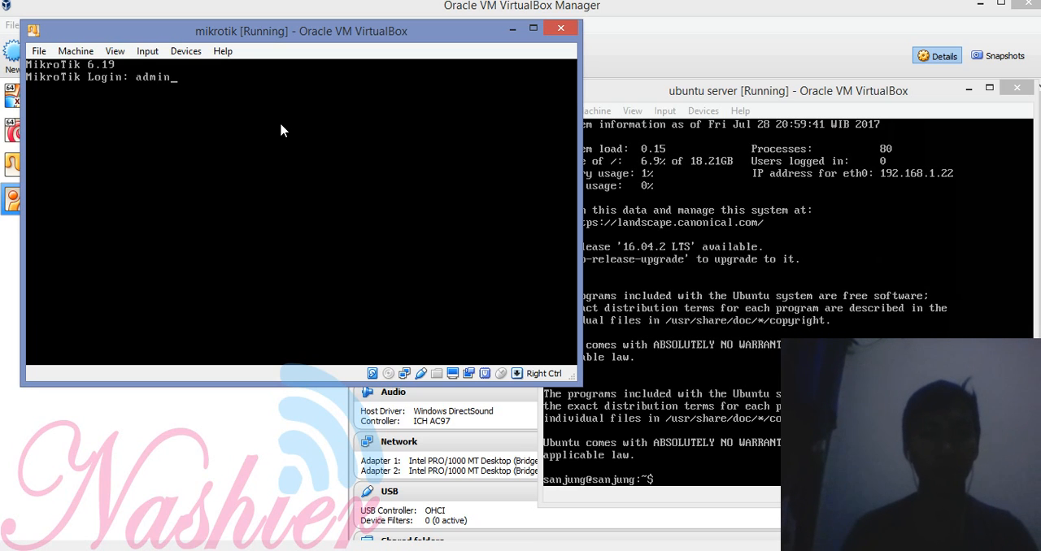
pyautogui.press('Return')
# Step: Continue past the software key and default configuration notices to the MikroTik prompt, and dismiss the Java update notification
pyautogui.press('Return')
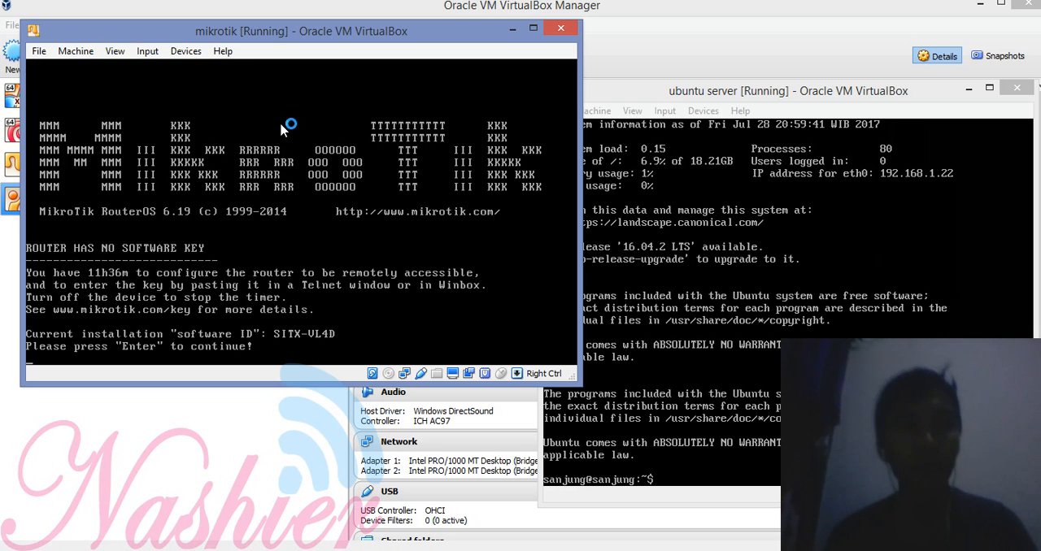
pyautogui.press('Return')
pyautogui.press('Return')
pyautogui.press('Return')
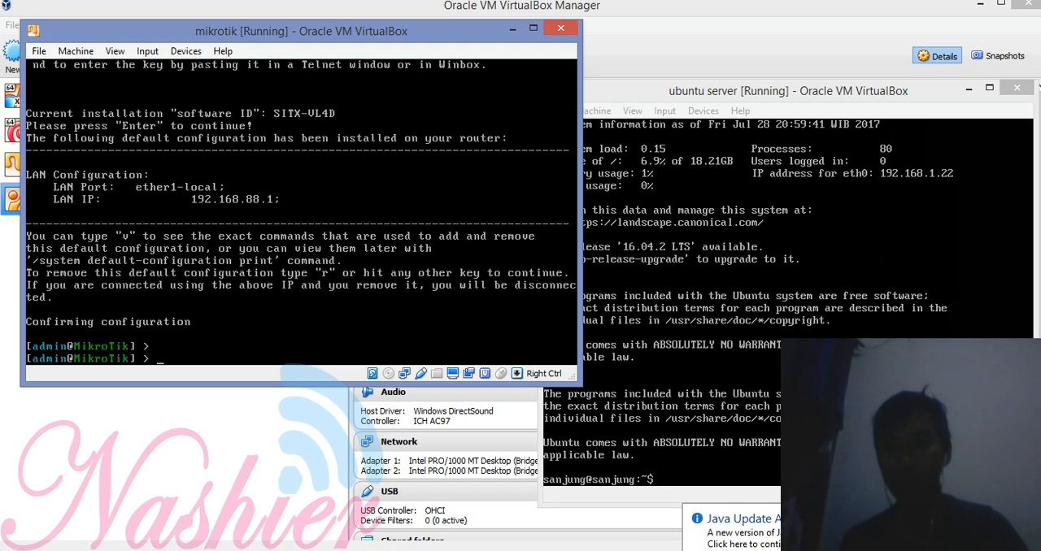
pyautogui.click(901, 518)
pyautogui.click(389, 236)
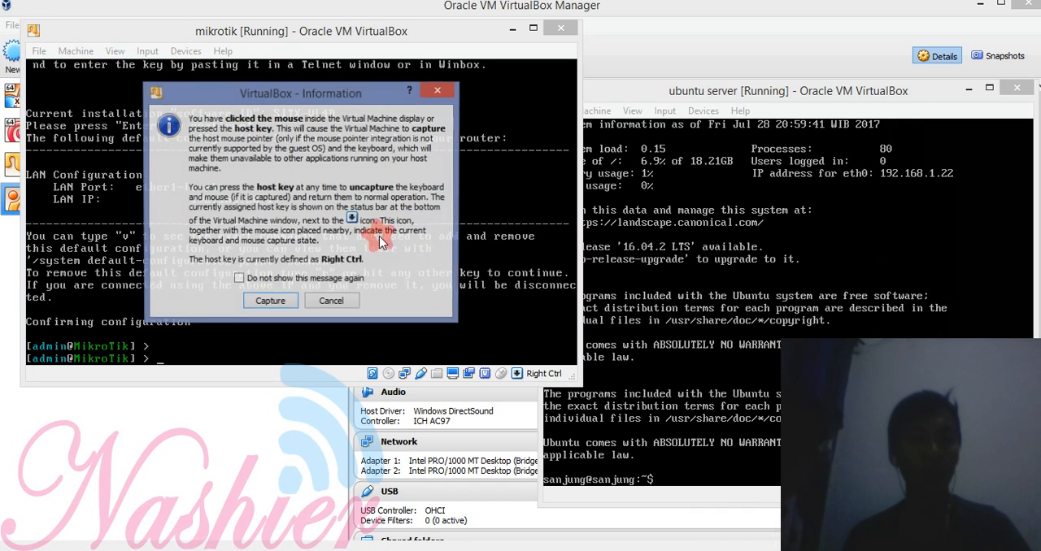
pyautogui.click(439, 91)
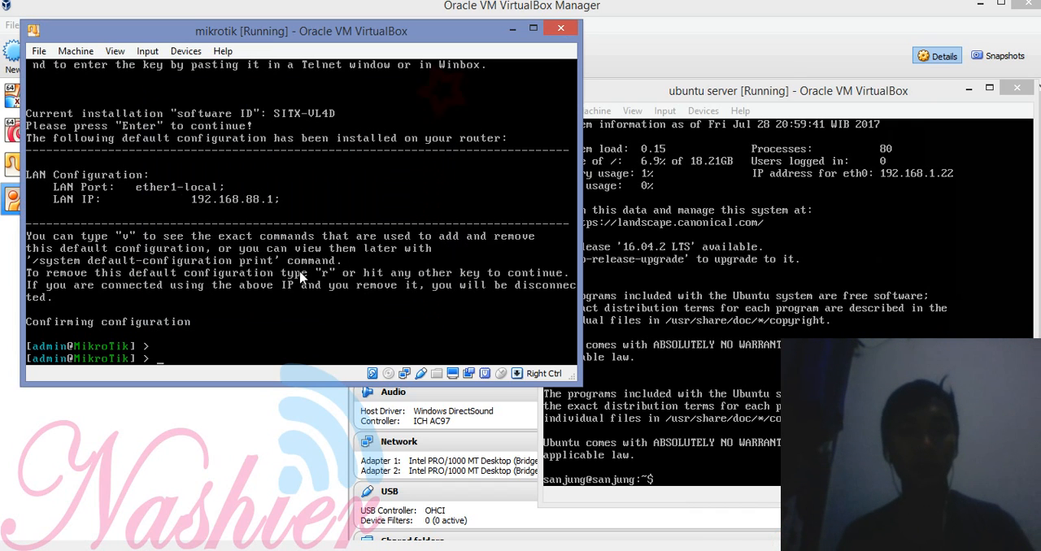
# Step: Add the IP address 192.168.43.15/24 to interface ether1 on the MikroTik router
pyautogui.write('ip address add address=192.168.43.')
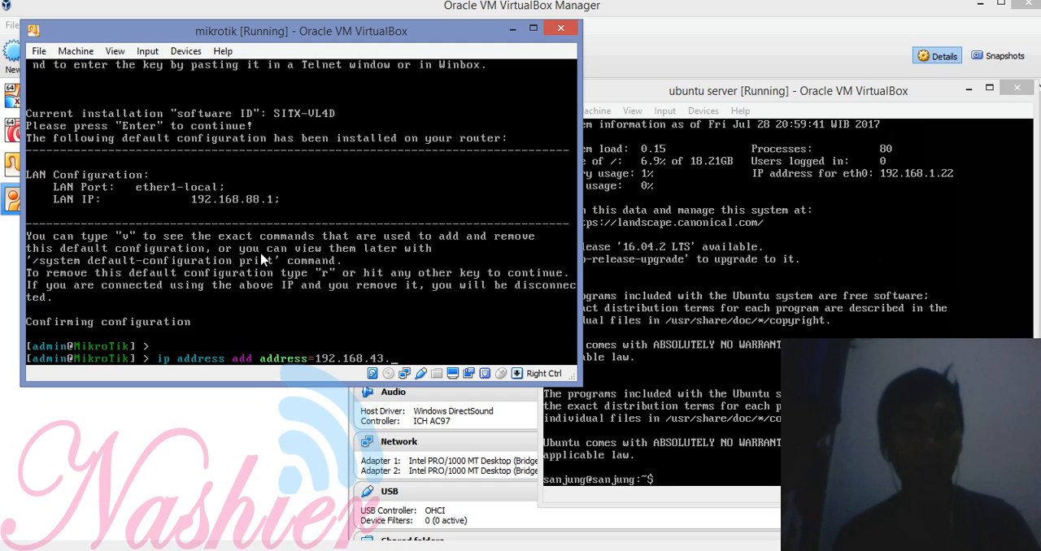
pyautogui.write('15')
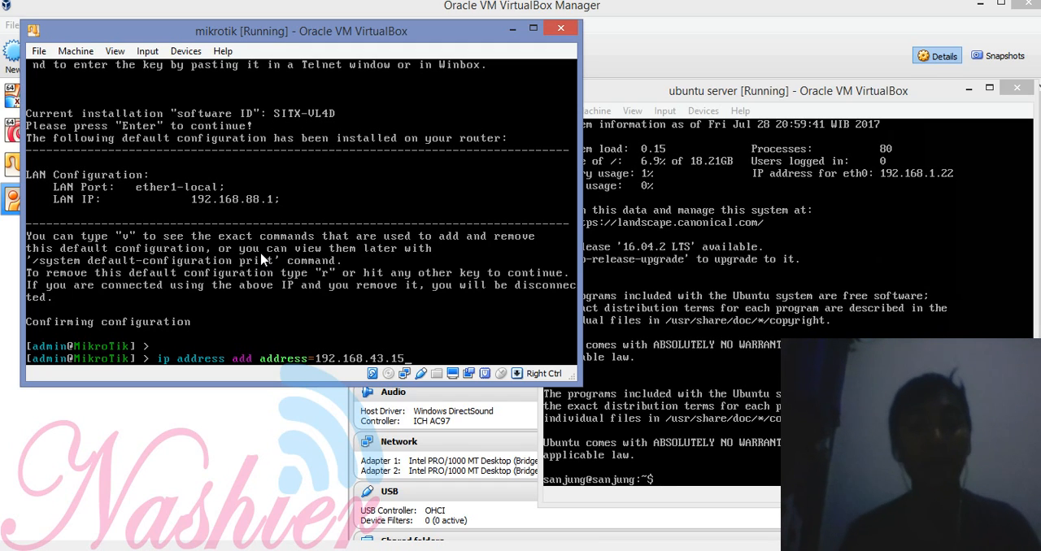
pyautogui.write('/24')
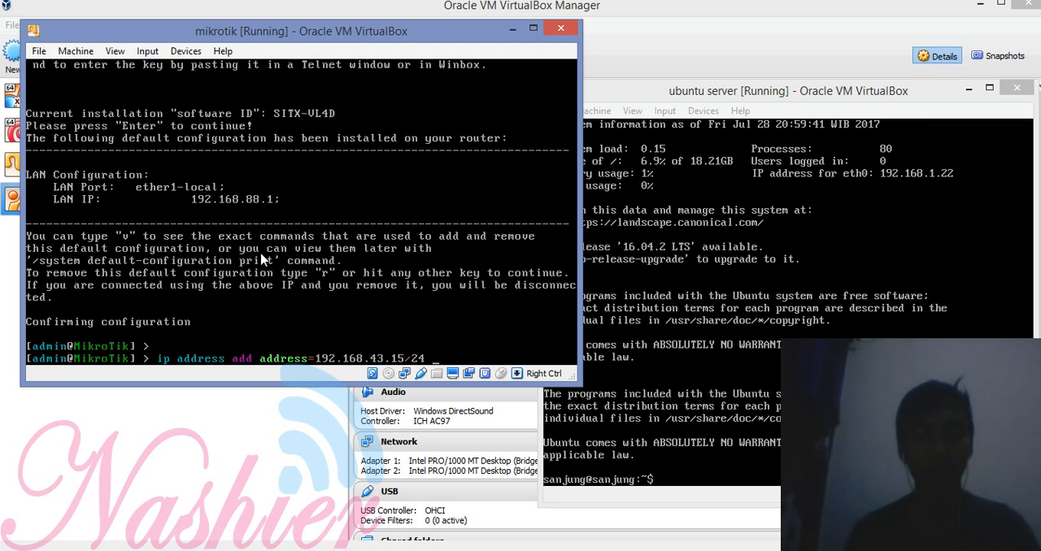
pyautogui.write(' interface=e')
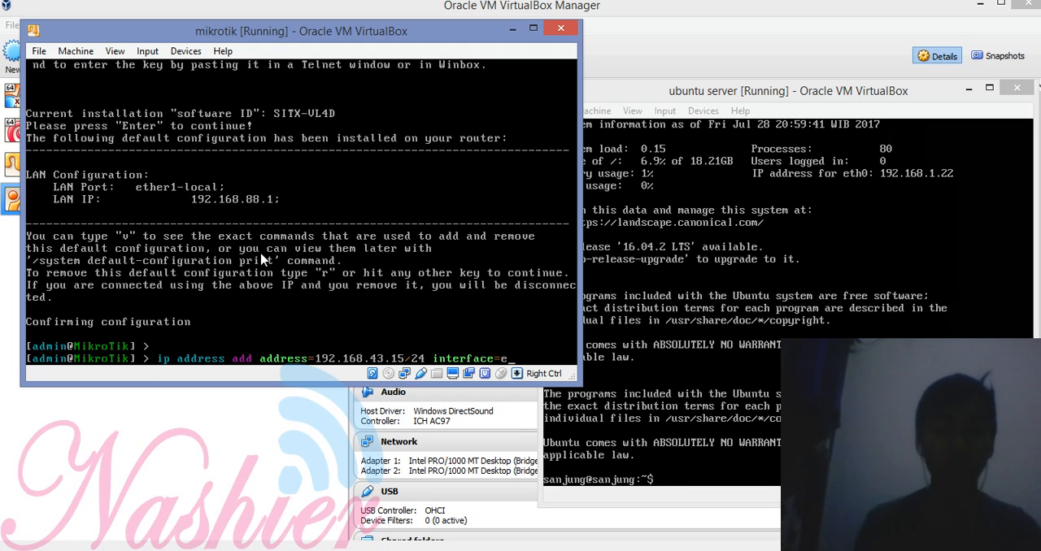
pyautogui.write('her1')
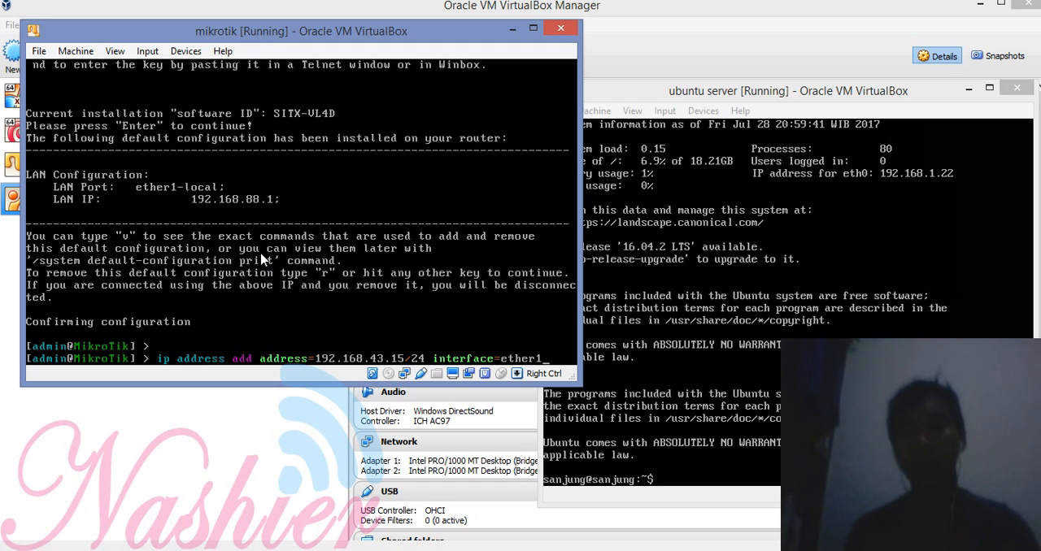
pyautogui.press('Return')
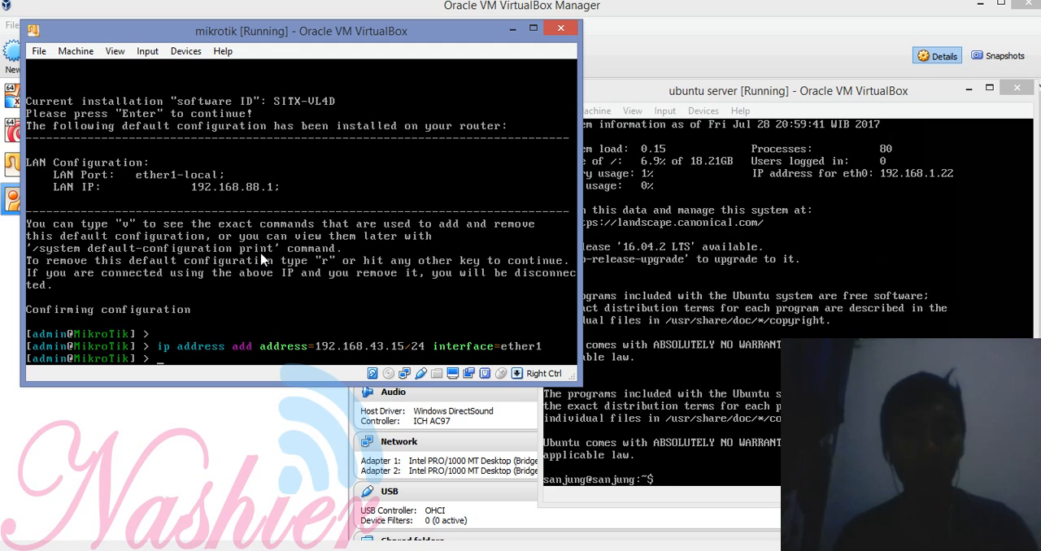
# Step: Add a default route on the MikroTik router with gateway 192.168.43.1
pyautogui.write('ip route ')
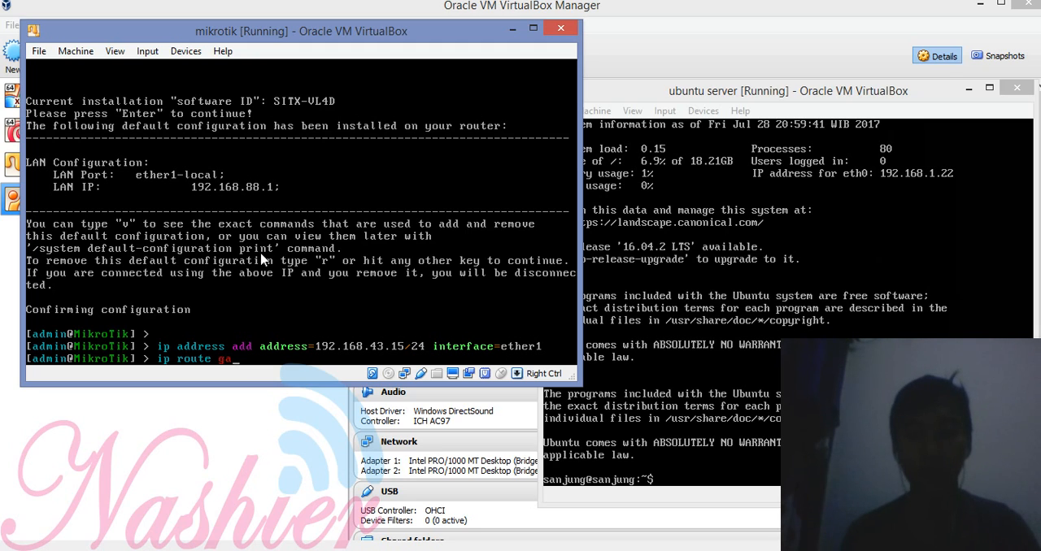
pyautogui.write('add gateway=19')
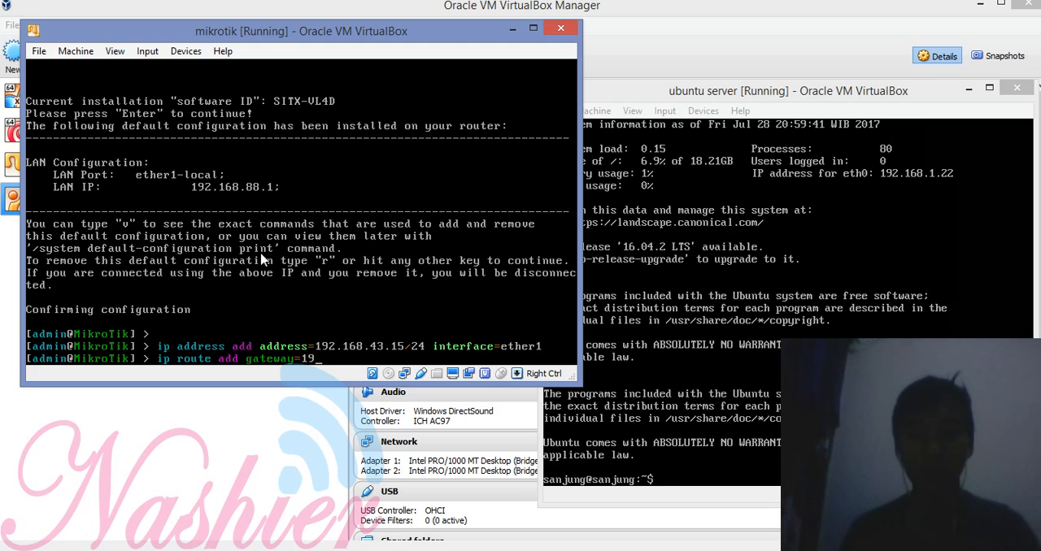
pyautogui.write('2.168.43.1')
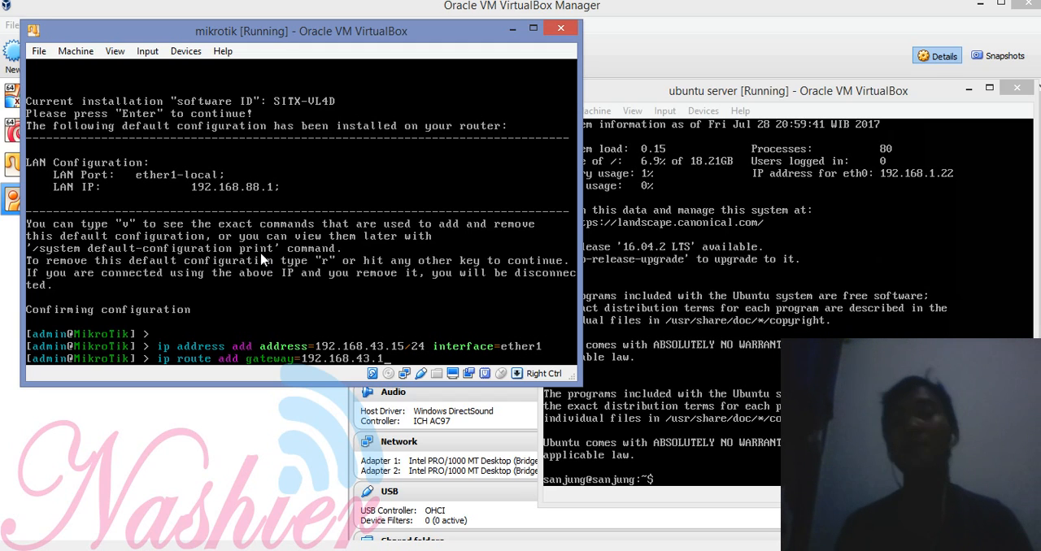
pyautogui.press('Return')
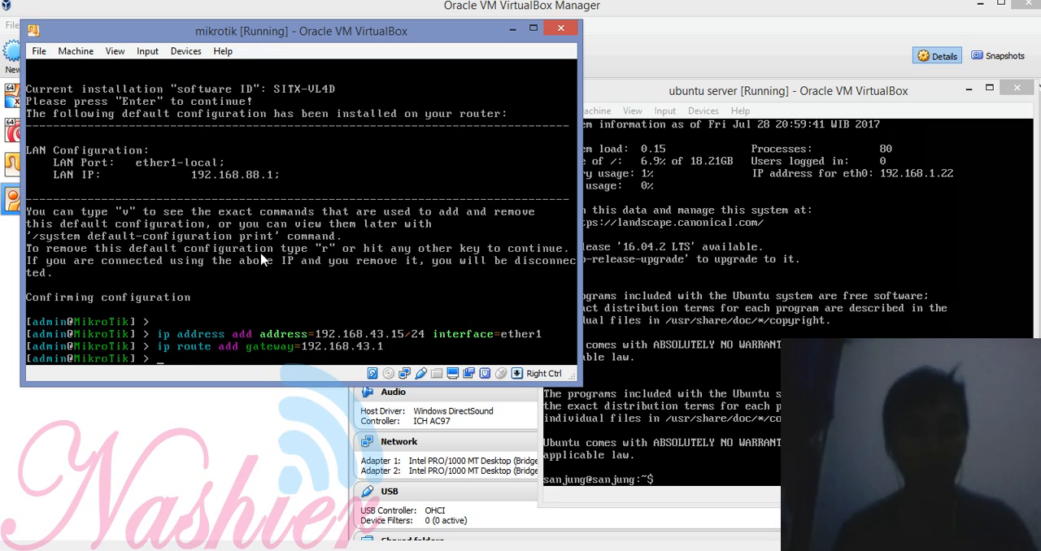
# Step: Test the MikroTik router's internet connectivity by pinging 8.8.8.8 from its console, and stop the ping
pyautogui.write('ping 8.8.')
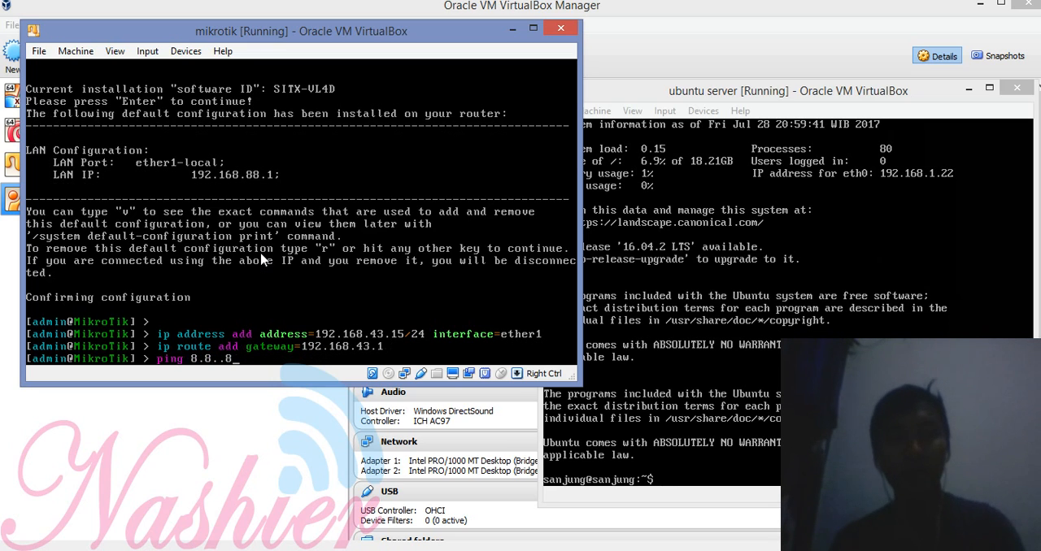
pyautogui.write('8.8')
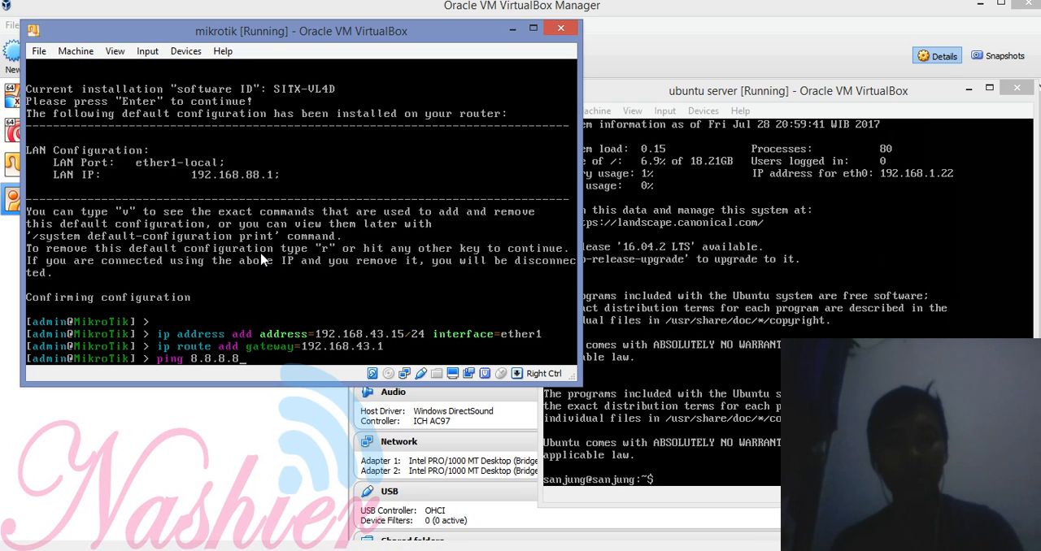
pyautogui.press('Return')
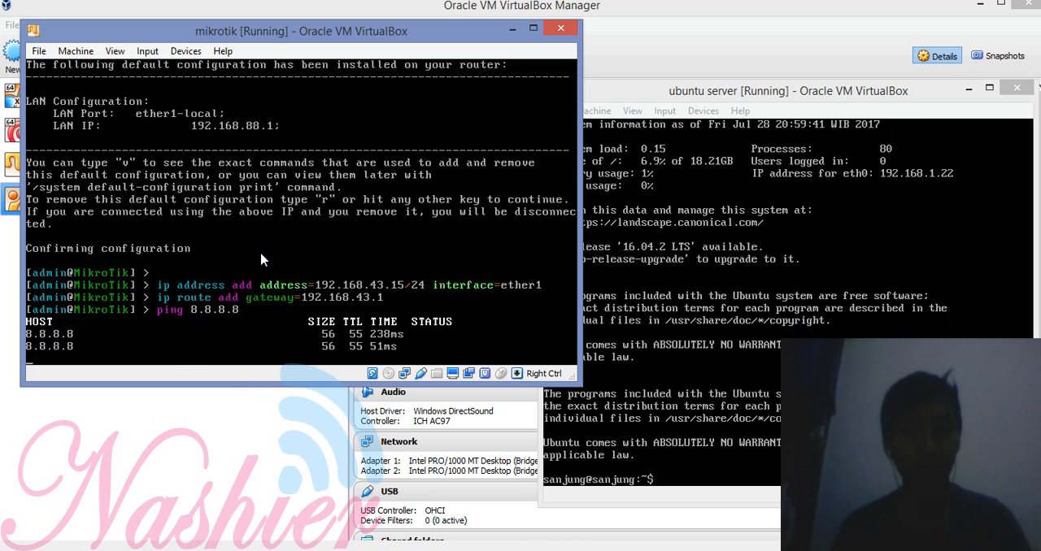
pyautogui.hotkey('ctrl', 'c')
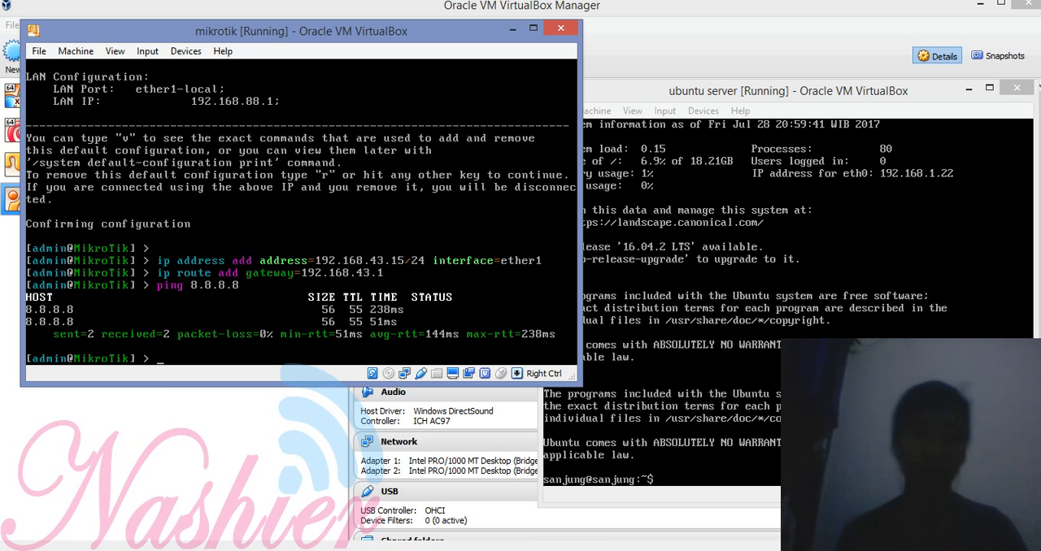
# Step: Launch WinBox, connect to the router at 192.168.43.15 as admin, dismiss the welcome notice, and place its window beside the Ubuntu server
pyautogui.click(1, 550)
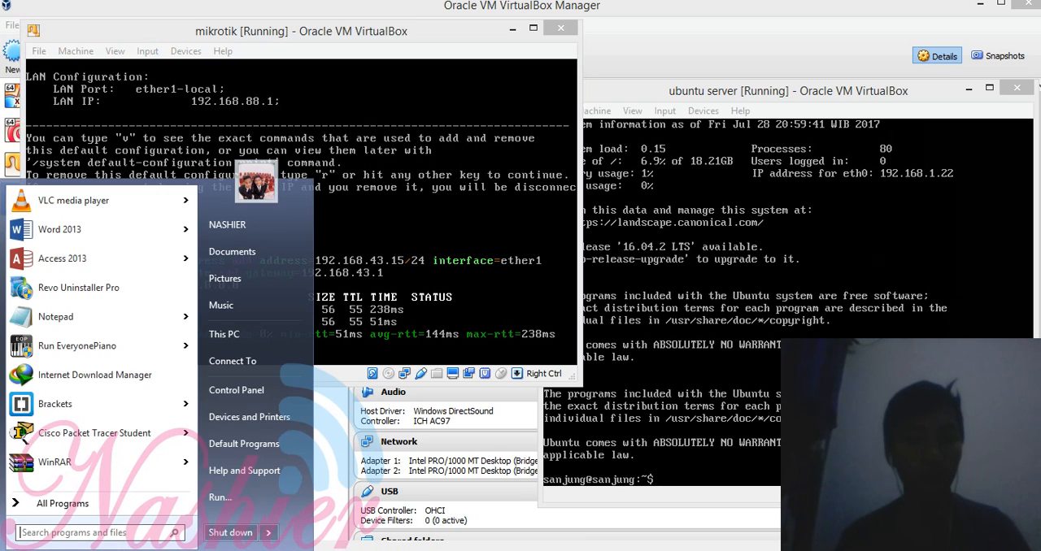
pyautogui.write('winb')
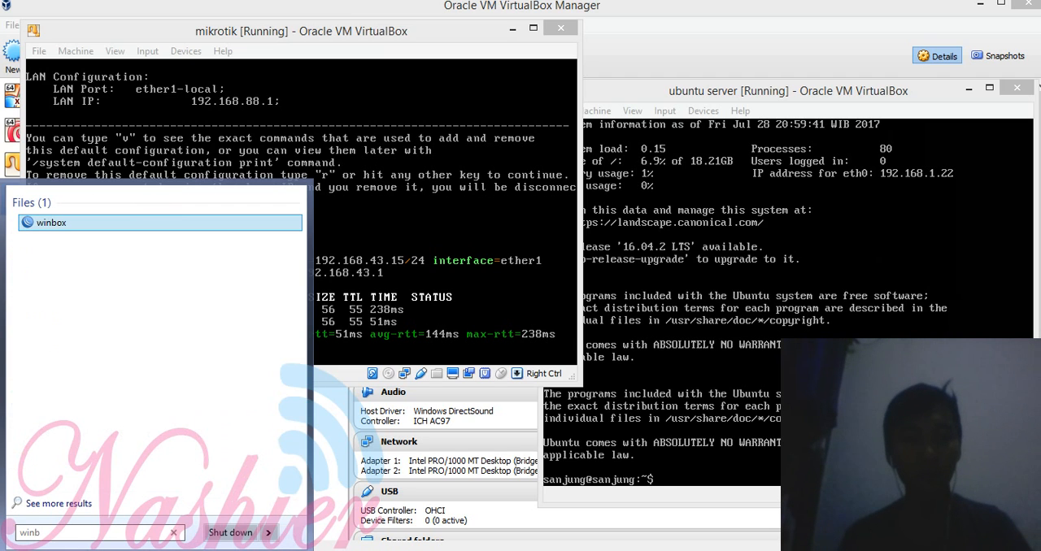
pyautogui.press('Return')
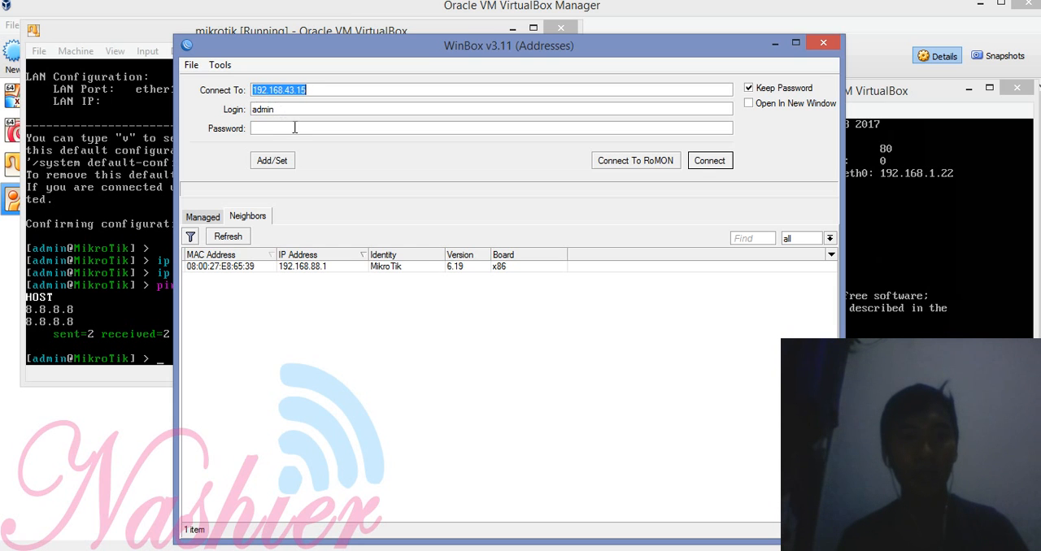
pyautogui.click(709, 162)
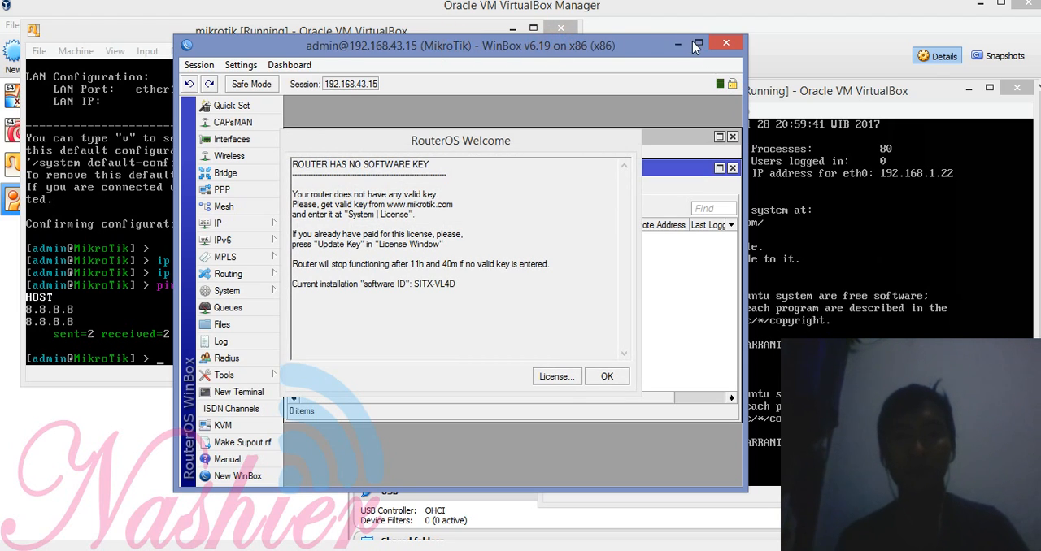
pyautogui.click(607, 375)
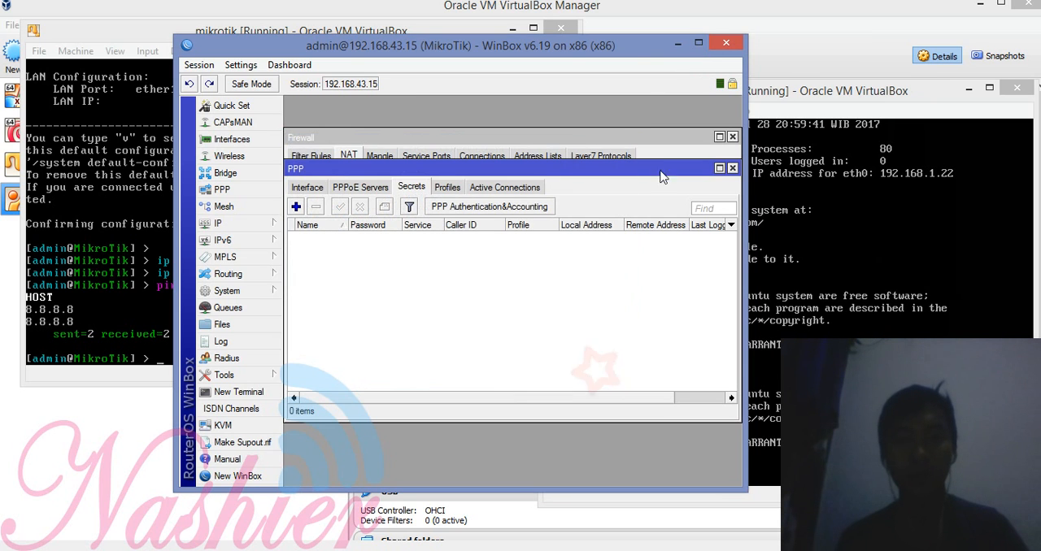
pyautogui.moveTo(645, 46); pyautogui.dragTo(479, 24)
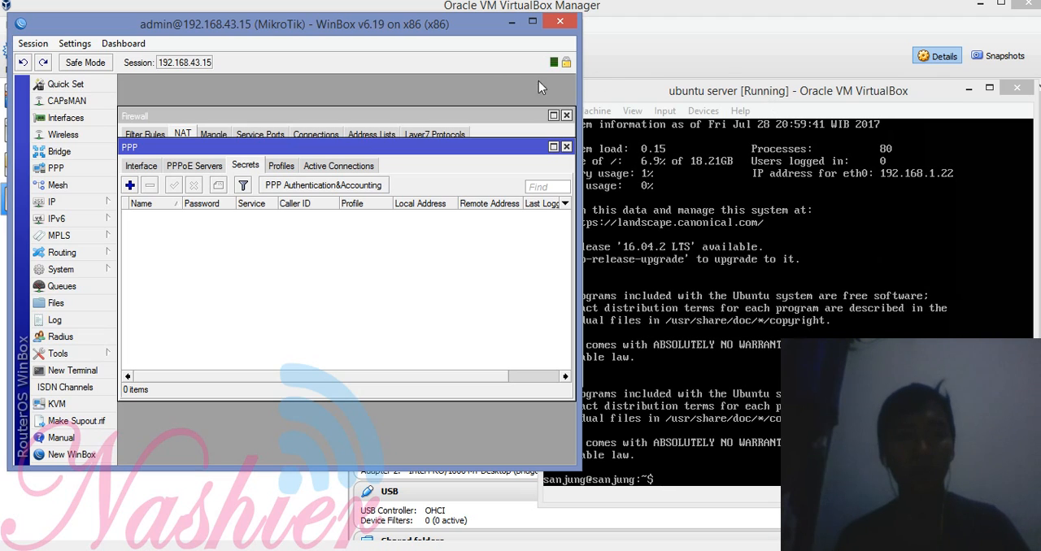
pyautogui.click(724, 94)
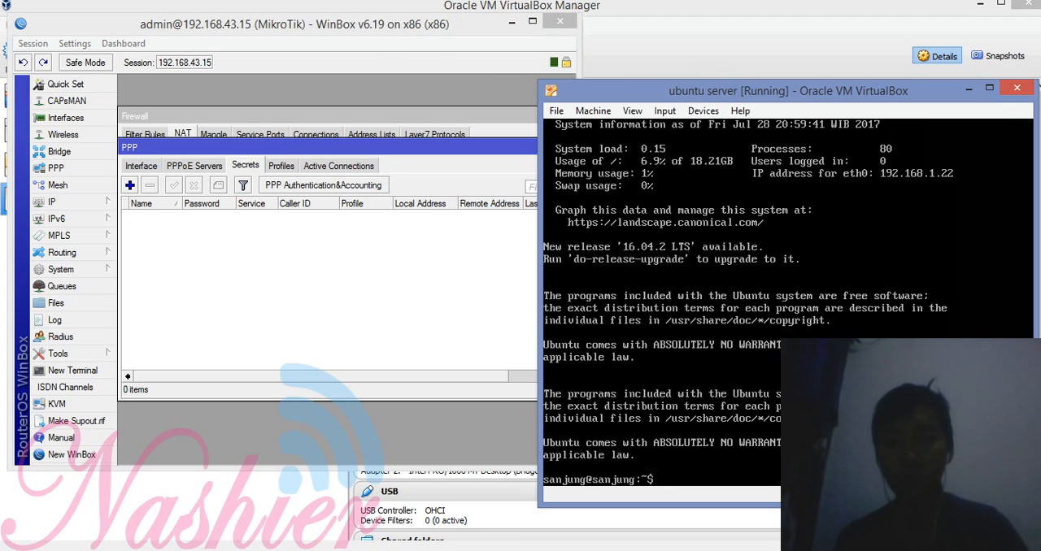
pyautogui.click(262, 213)
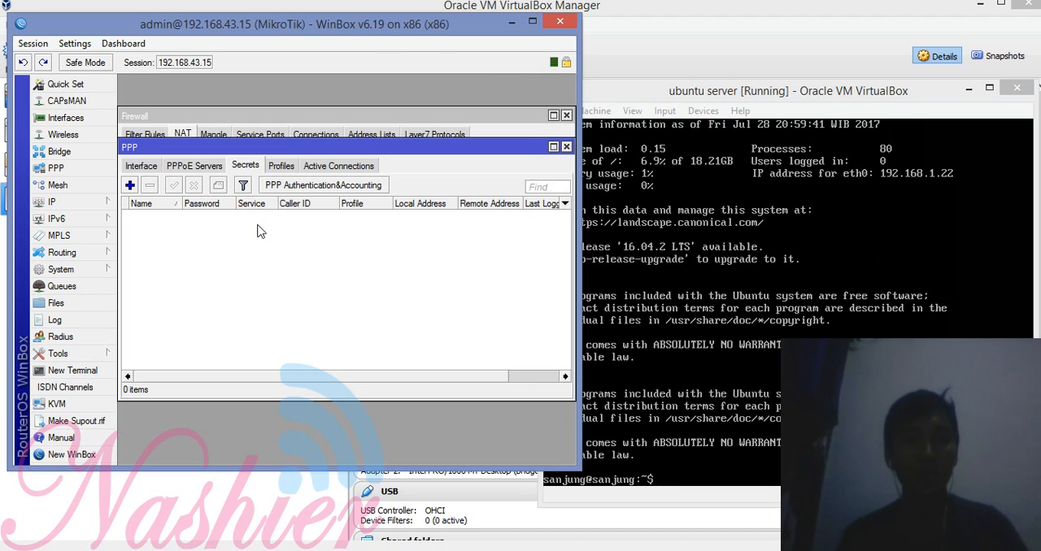
# Step: Review the DMZ worksheet's network topology and its WAN, LAN and source NAT configuration instructions, and return to WinBox
pyautogui.moveTo(0, 2)
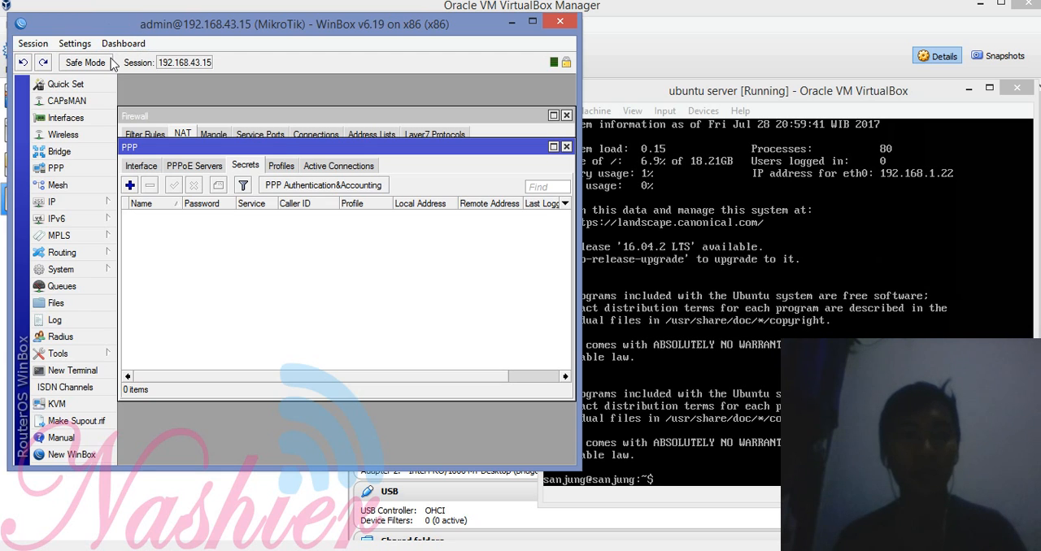
pyautogui.click(1, 1)
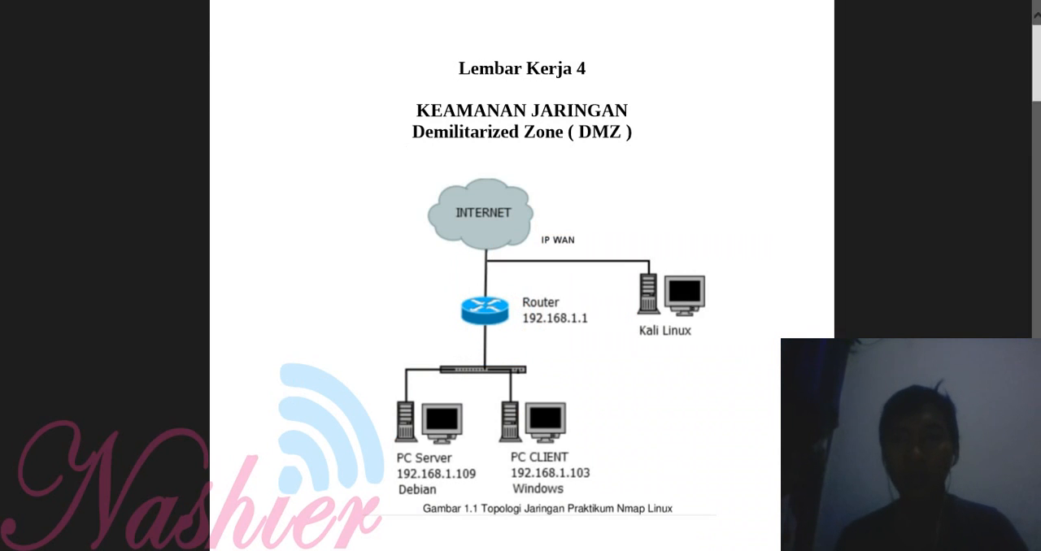
pyautogui.scroll(-10, 1039, 57)
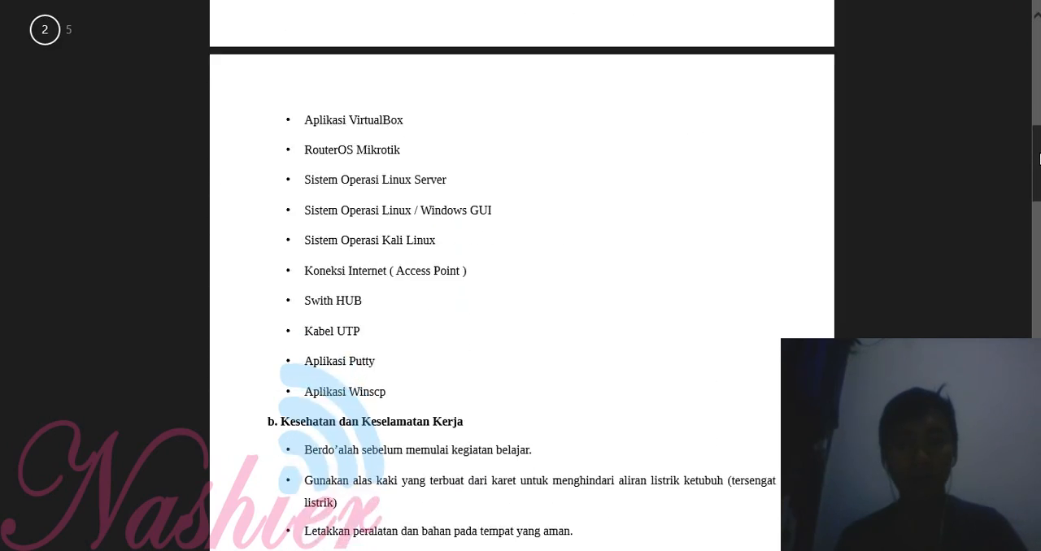
pyautogui.scroll(-10, 521, 276)
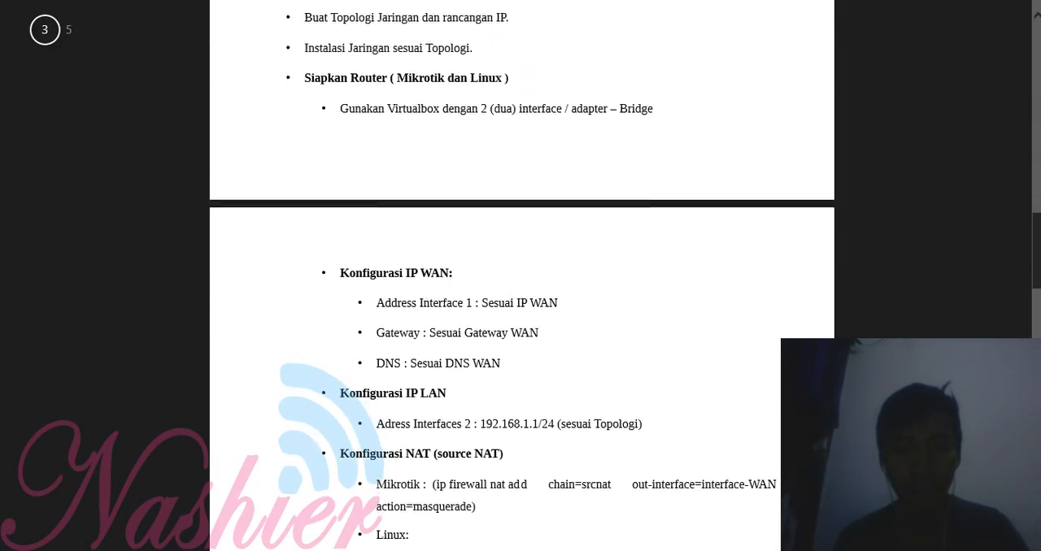
pyautogui.scroll(-4, 623, 193)
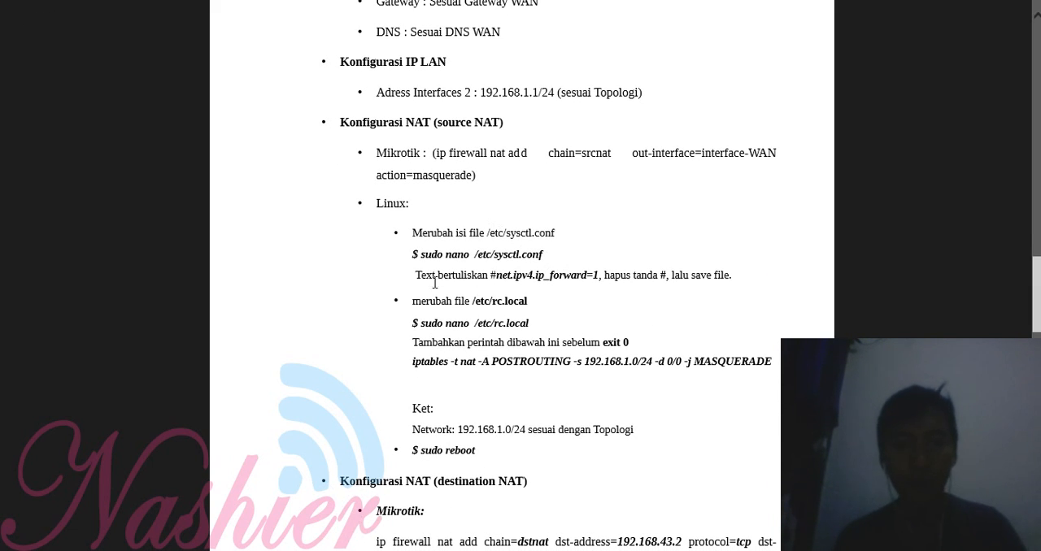
pyautogui.moveTo(424, 277); pyautogui.dragTo(668, 279)
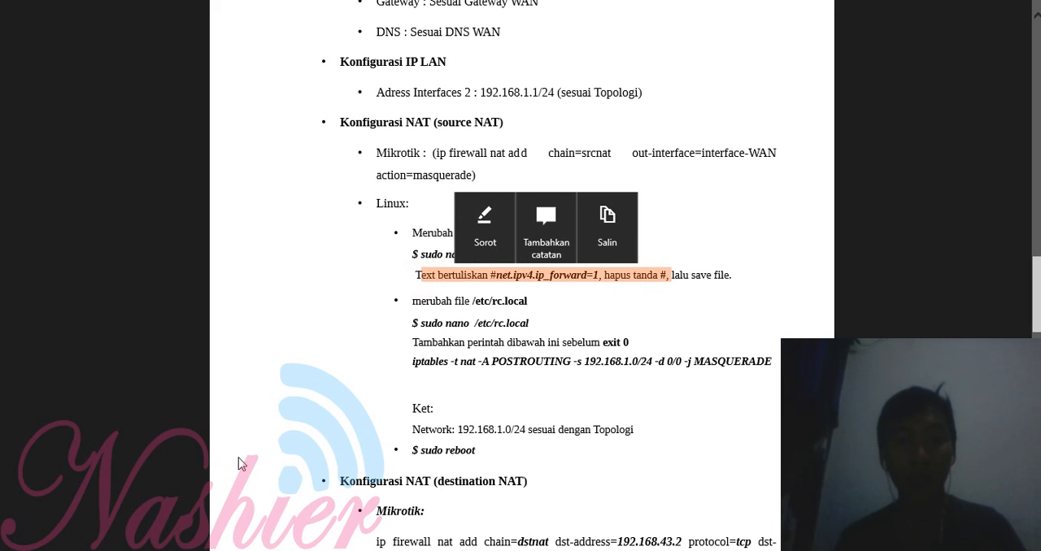
pyautogui.click(3, 3)
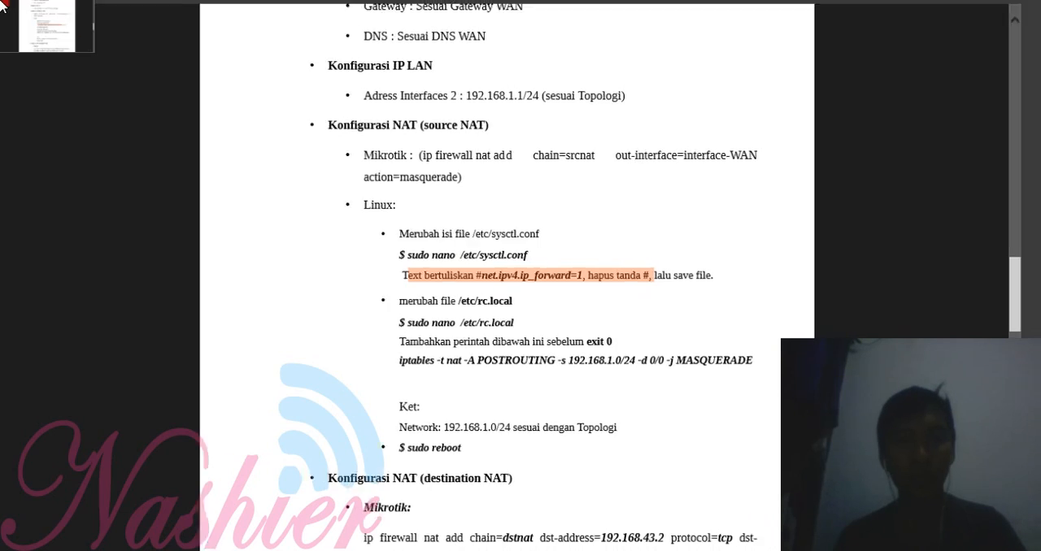
pyautogui.click(781, 181)
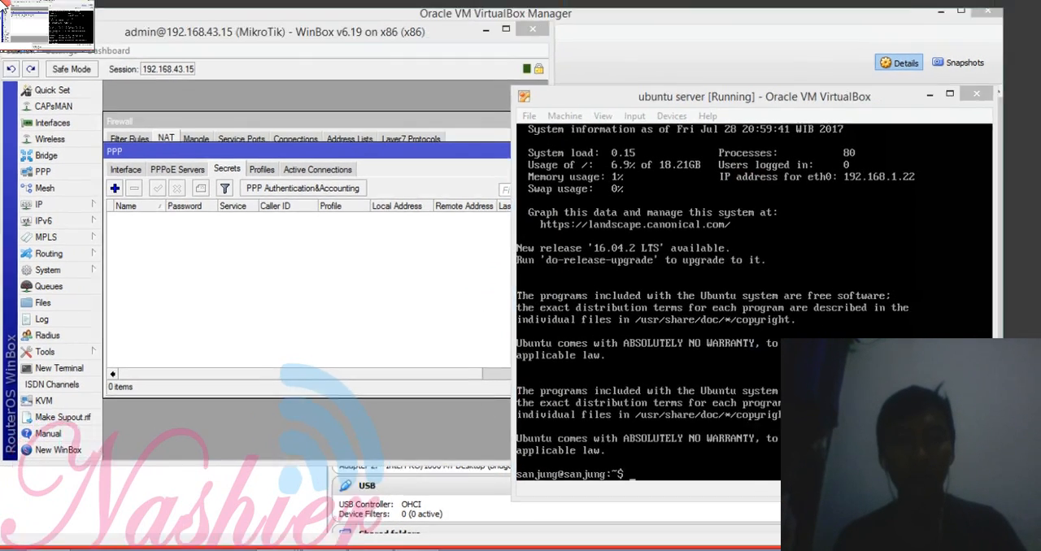
pyautogui.click(2, 4)
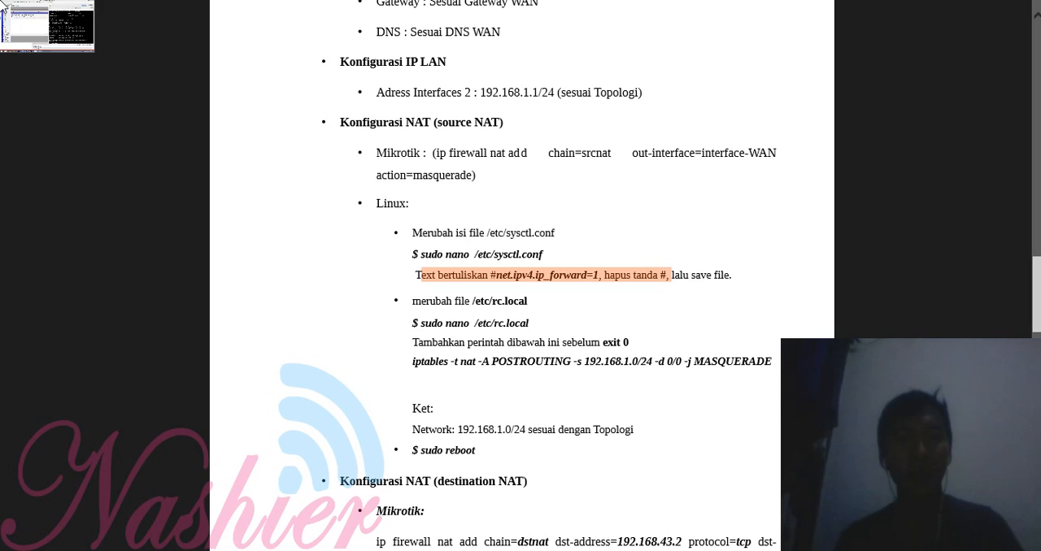
pyautogui.click(1, 4)
pyautogui.click(309, 215)
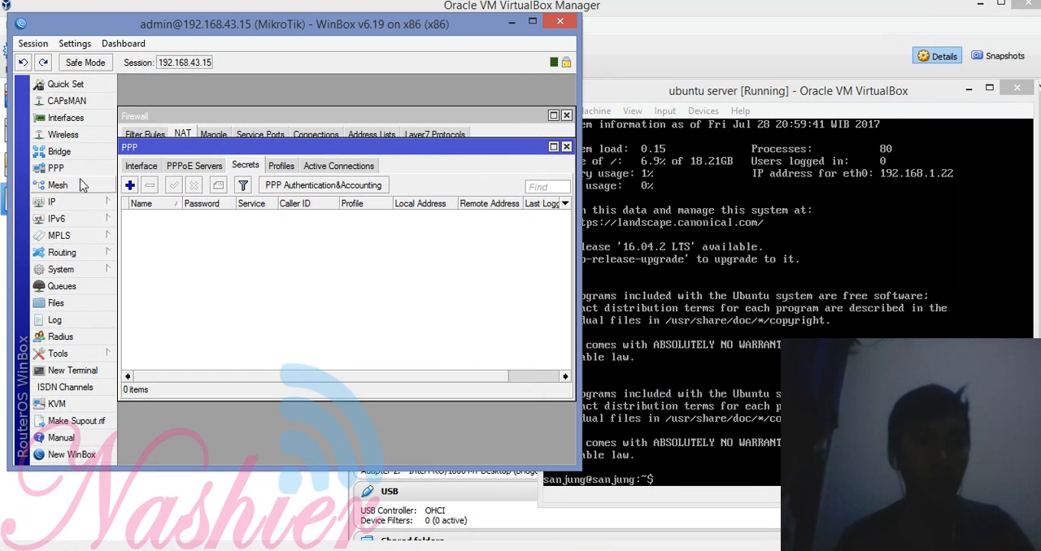
# Step: Add the IP address 192.168.1.1/24 to the router's ether2 interface in WinBox
pyautogui.click(80, 201)
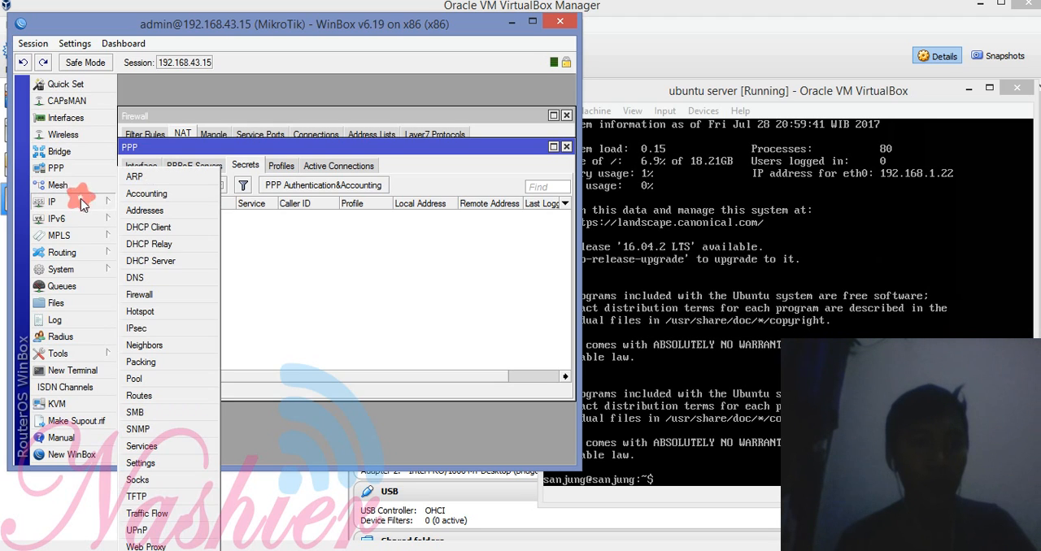
pyautogui.click(170, 210)
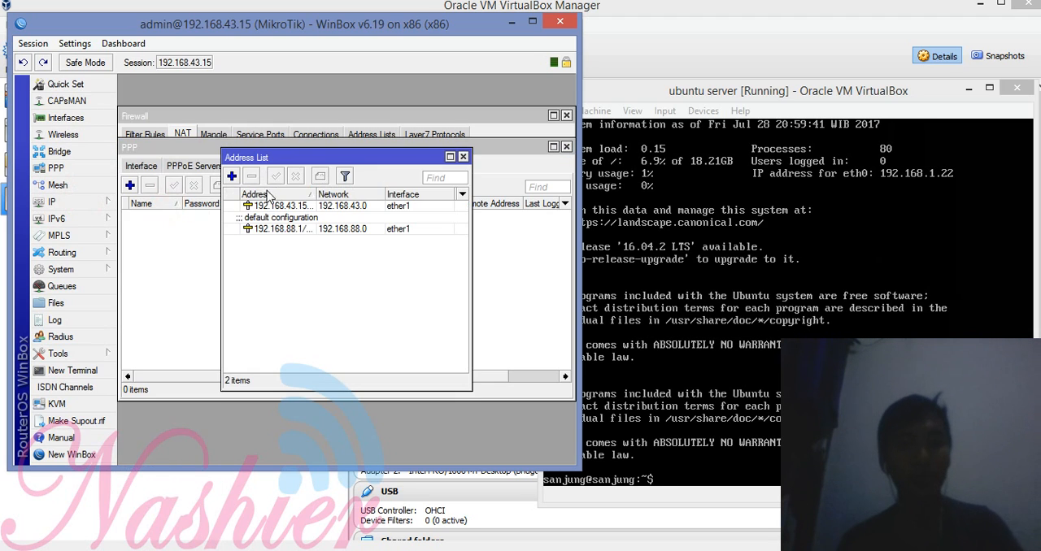
pyautogui.click(231, 178)
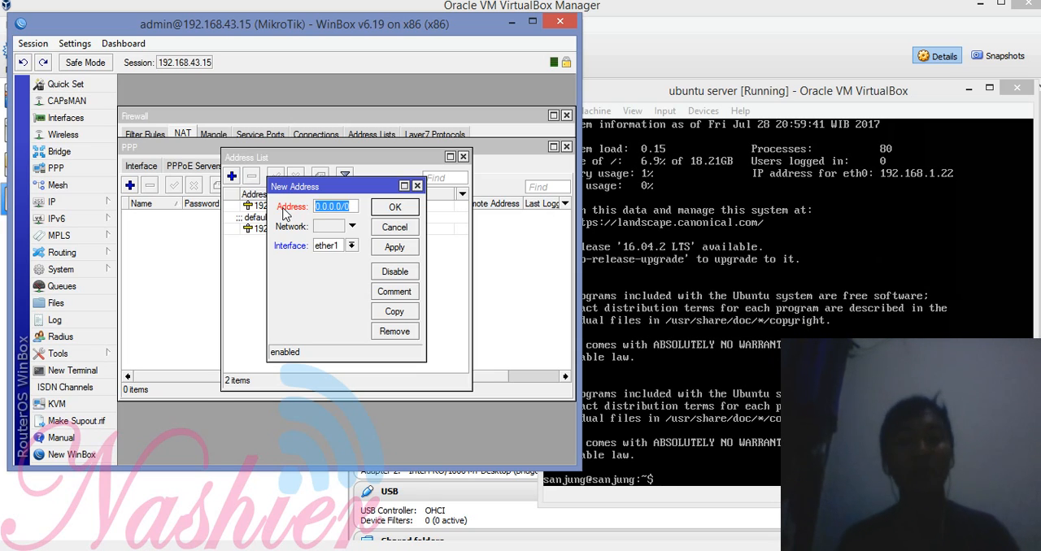
pyautogui.write('192.168')
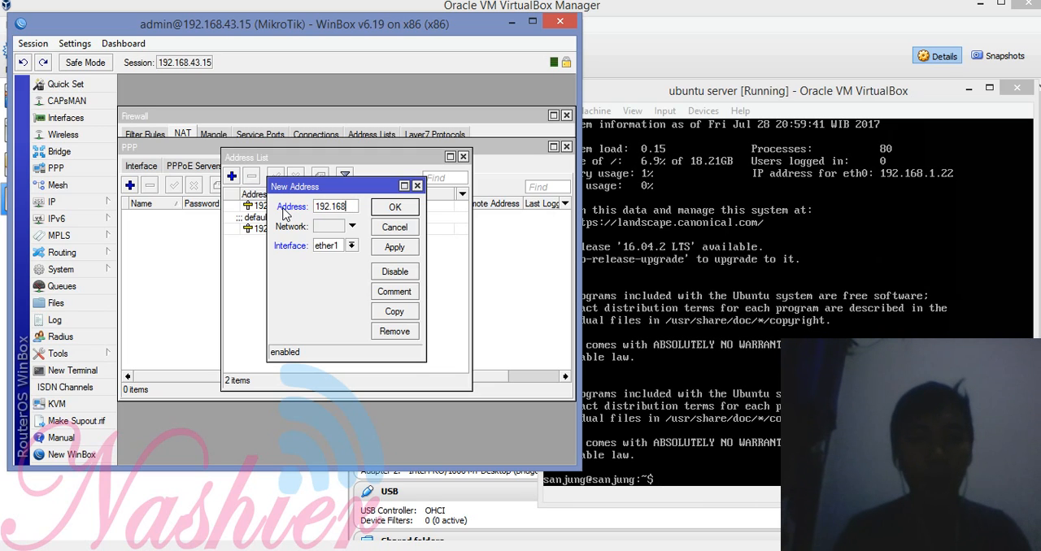
pyautogui.write('.8.')
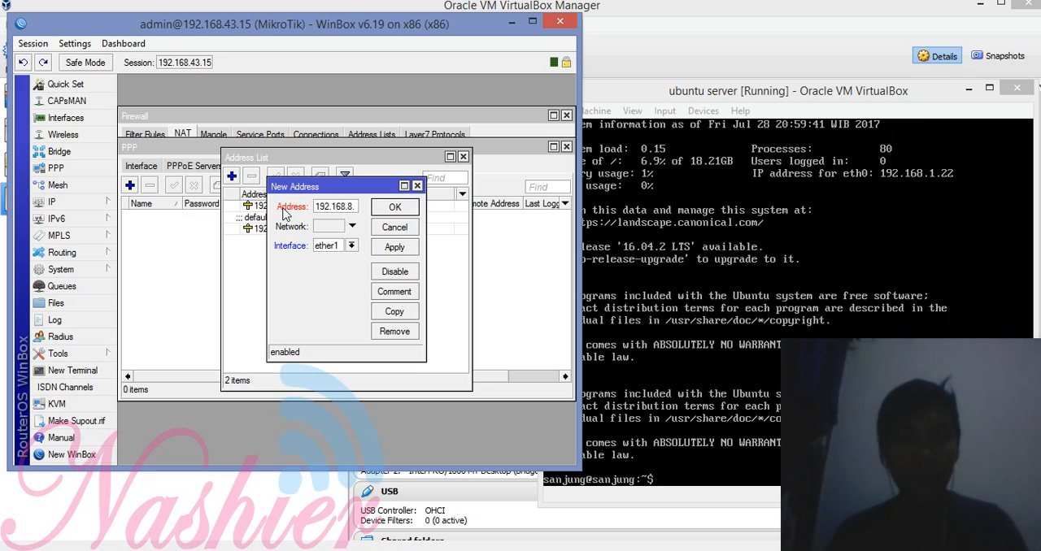
pyautogui.write('1.')
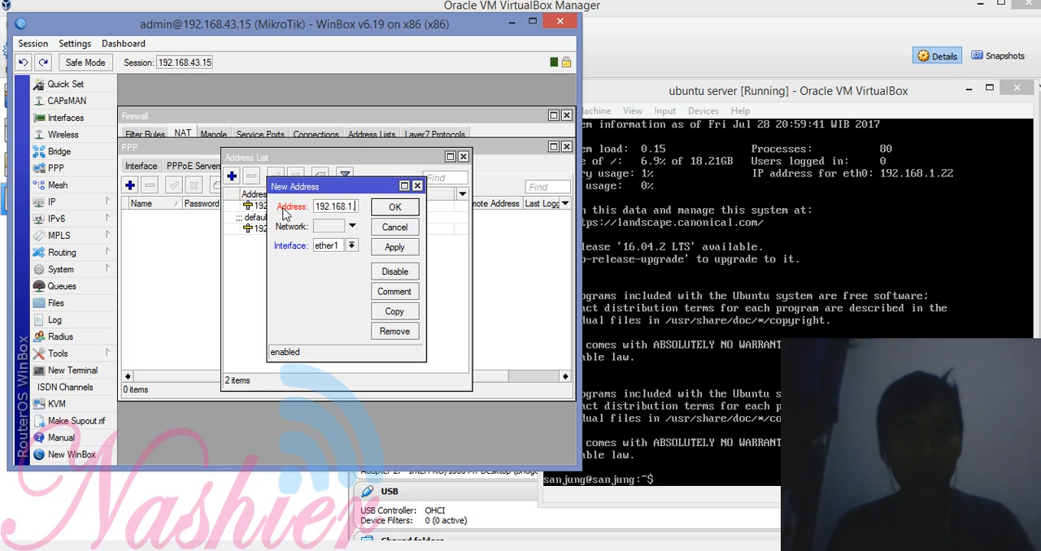
pyautogui.write('1/24')
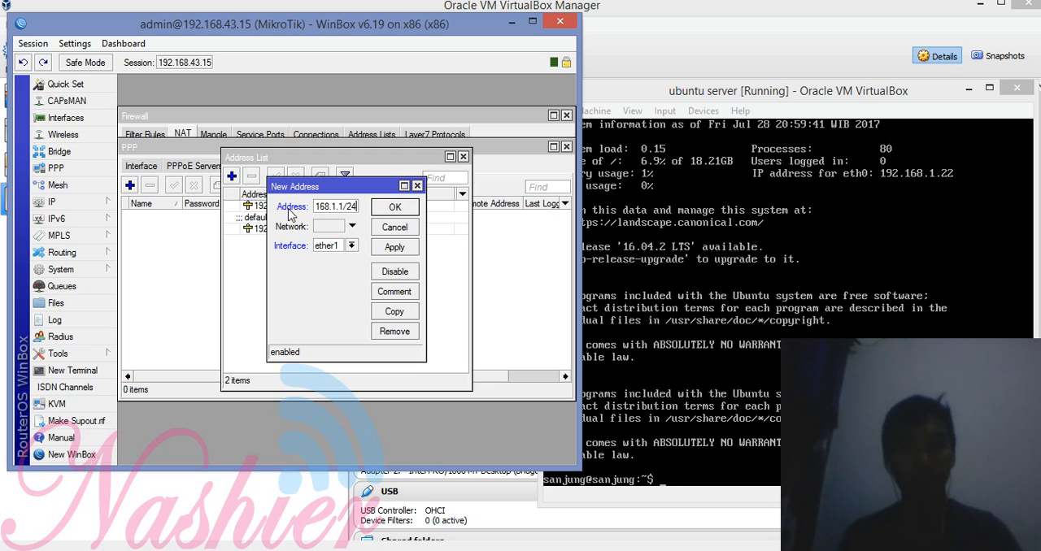
pyautogui.click(352, 247)
pyautogui.click(348, 269)
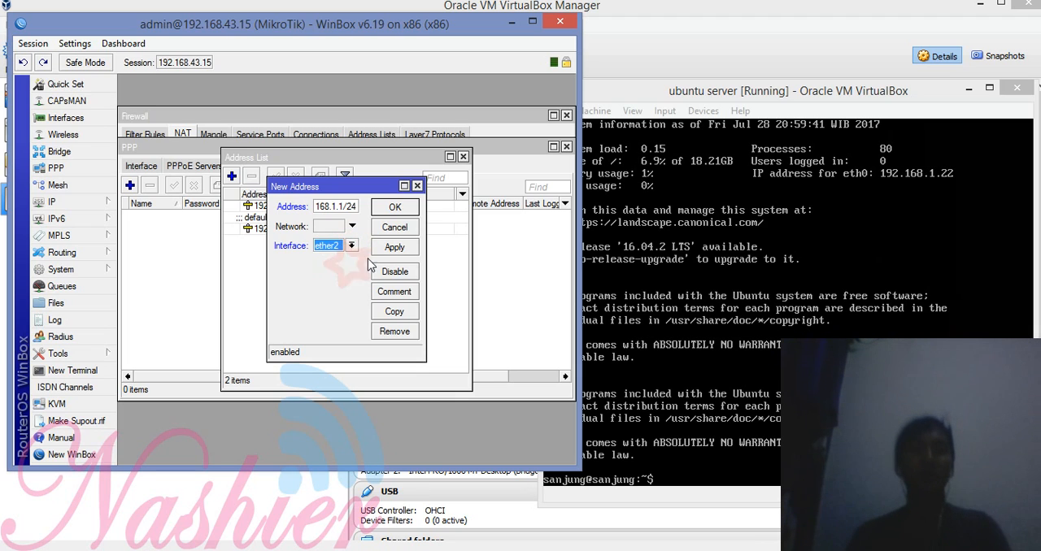
pyautogui.click(394, 247)
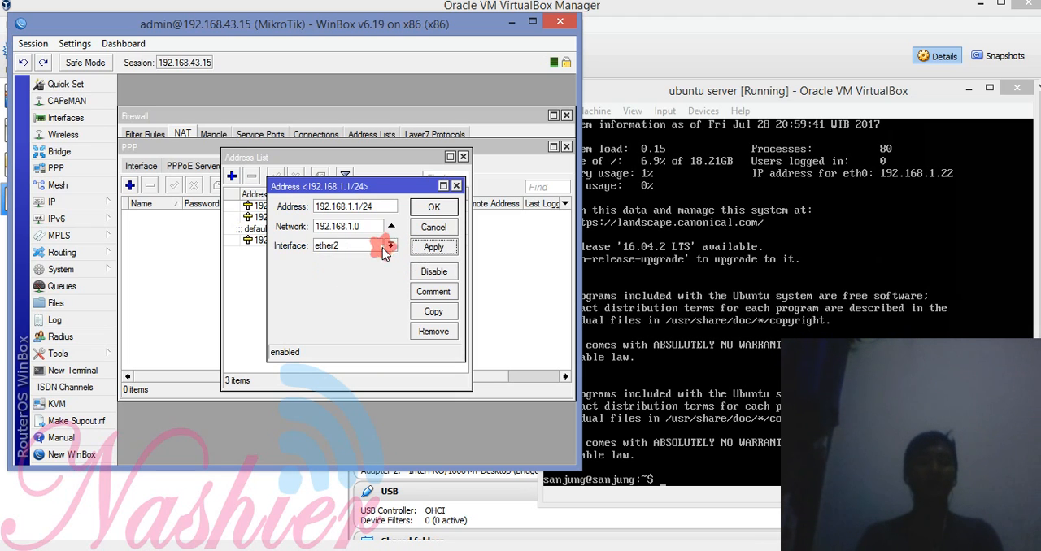
pyautogui.click(434, 208)
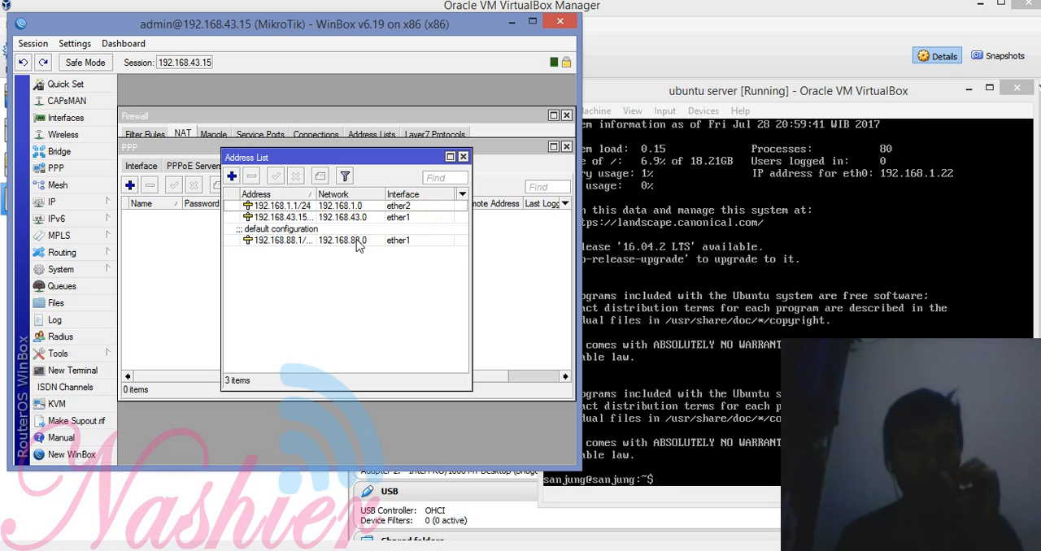
# Step: Examine the router's route list to check the default gateway
pyautogui.click(97, 202)
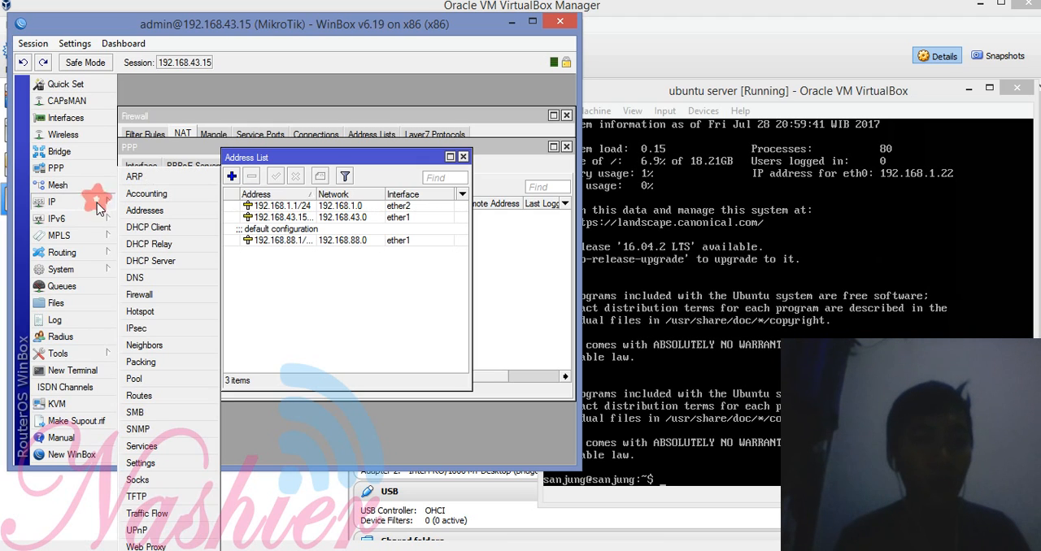
pyautogui.click(173, 400)
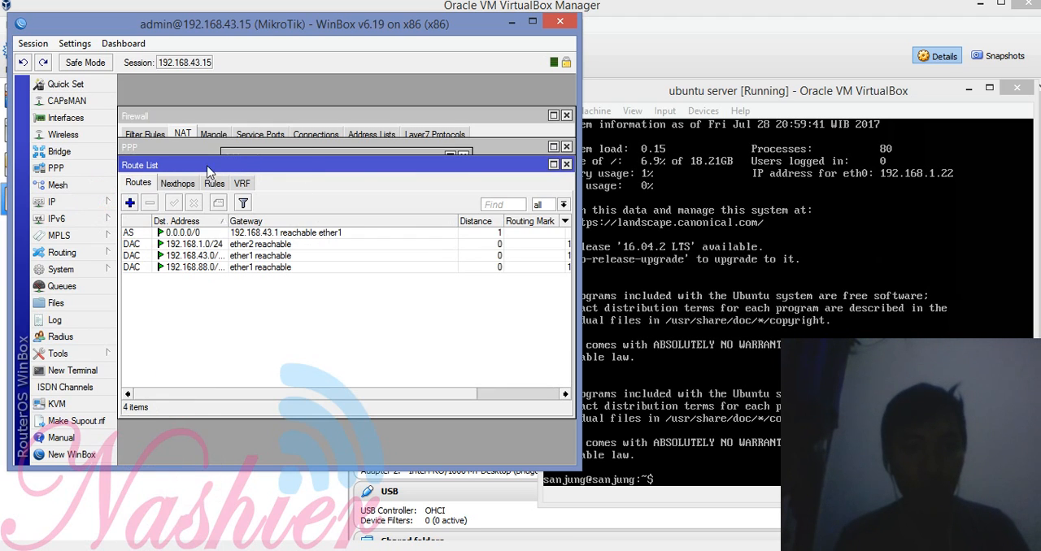
# Step: Start a new firewall NAT rule with the srcnat chain and ether1 as its outgoing interface
pyautogui.click(93, 202)
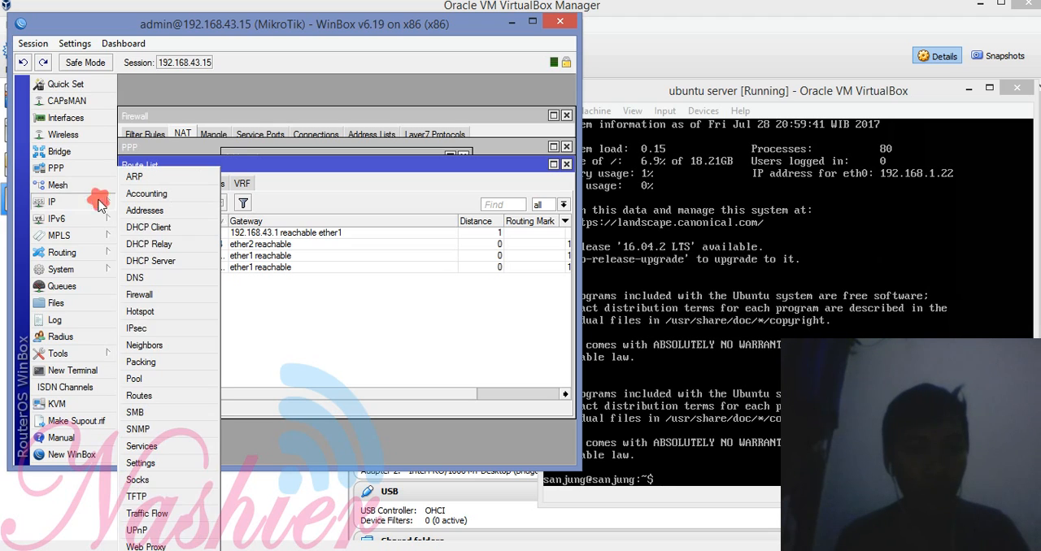
pyautogui.click(146, 294)
pyautogui.click(184, 135)
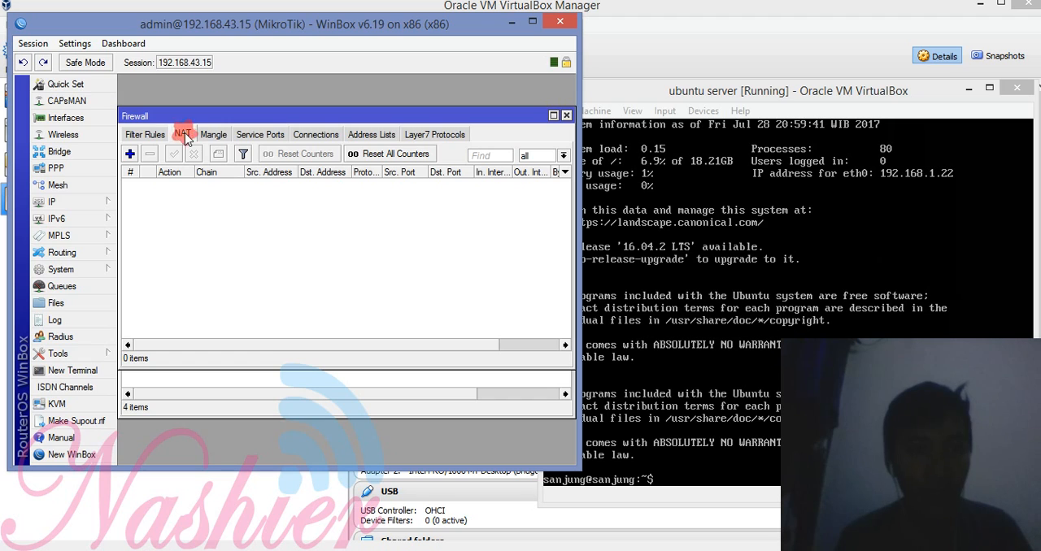
pyautogui.click(129, 155)
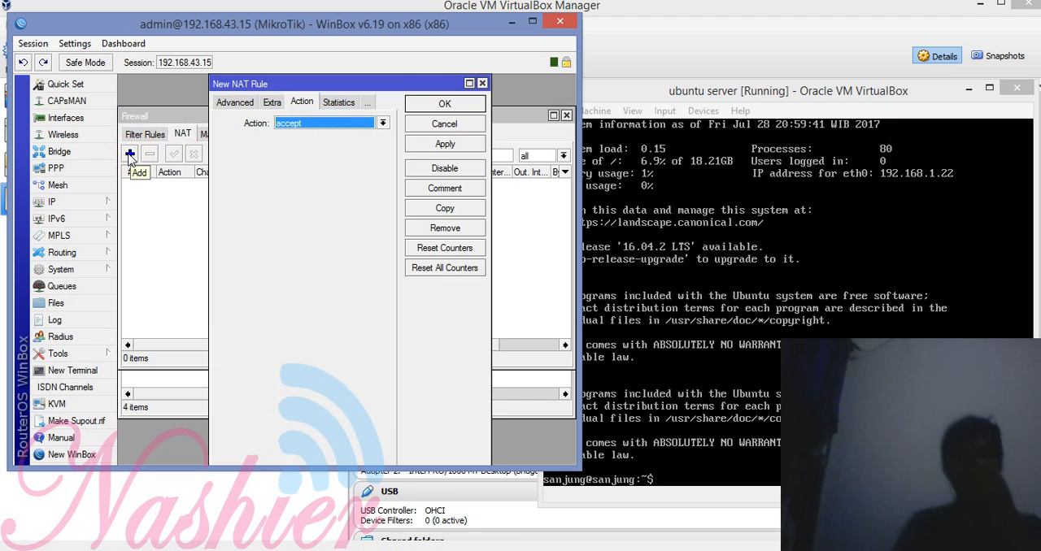
pyautogui.click(229, 103)
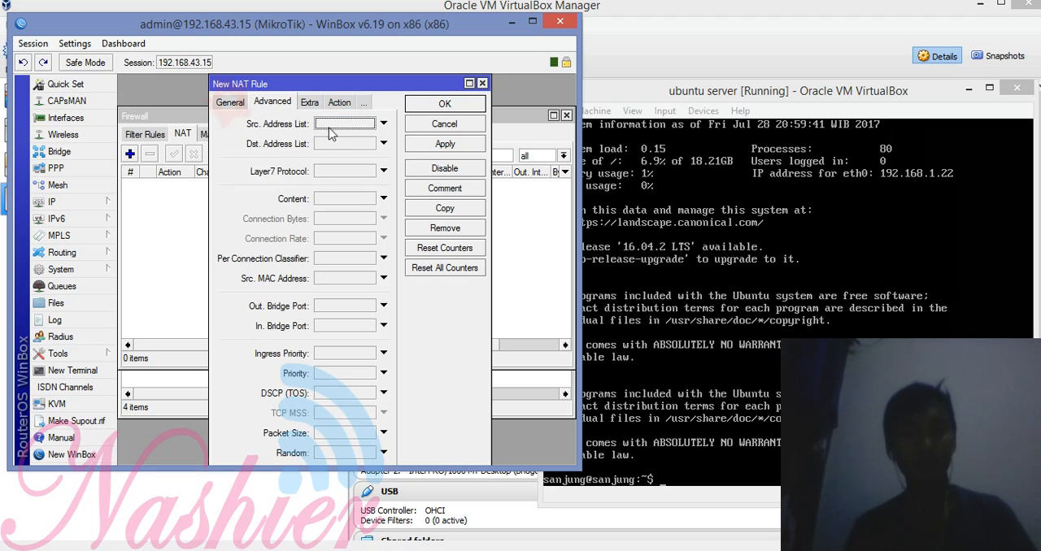
pyautogui.click(335, 125)
pyautogui.click(373, 125)
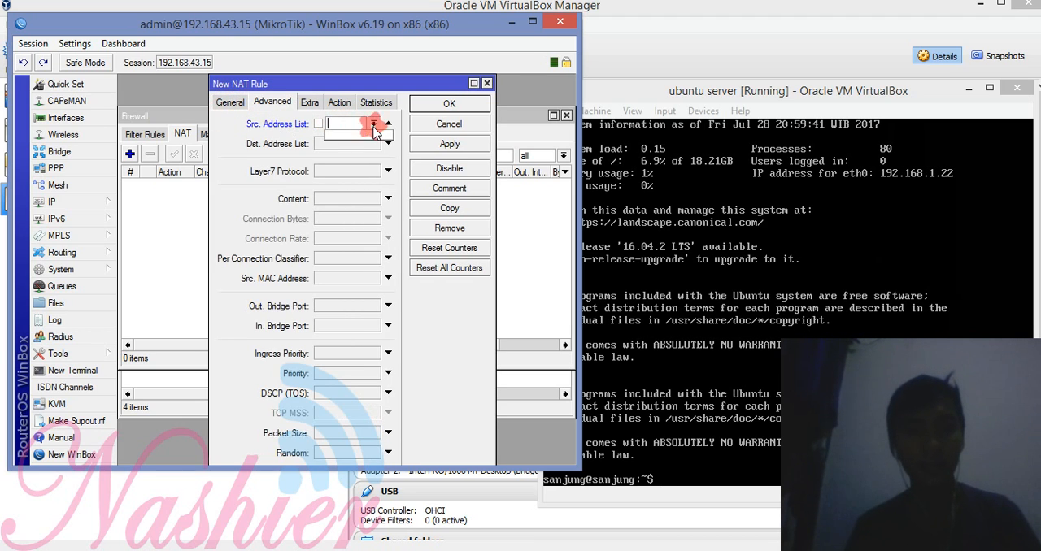
pyautogui.click(373, 125)
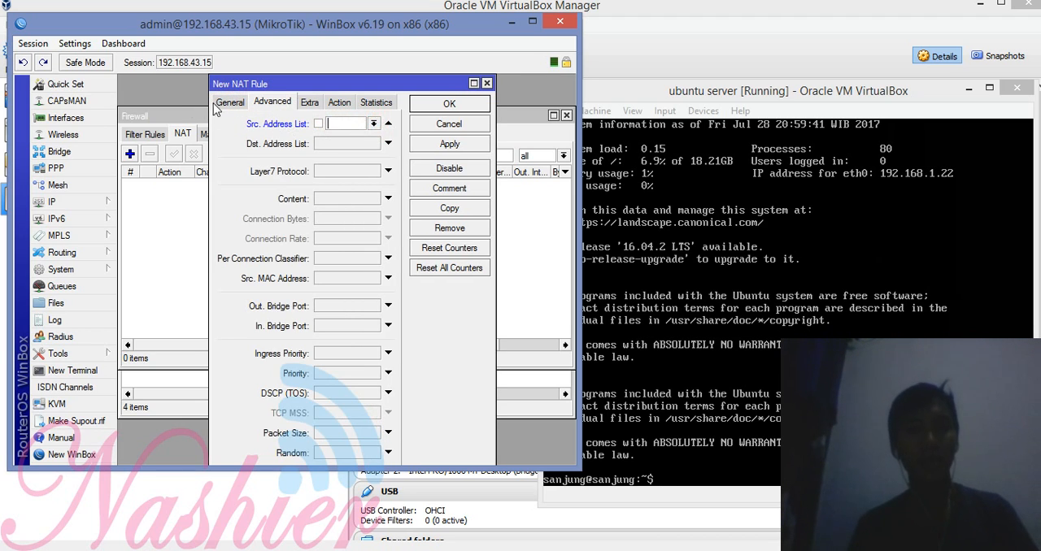
pyautogui.click(220, 105)
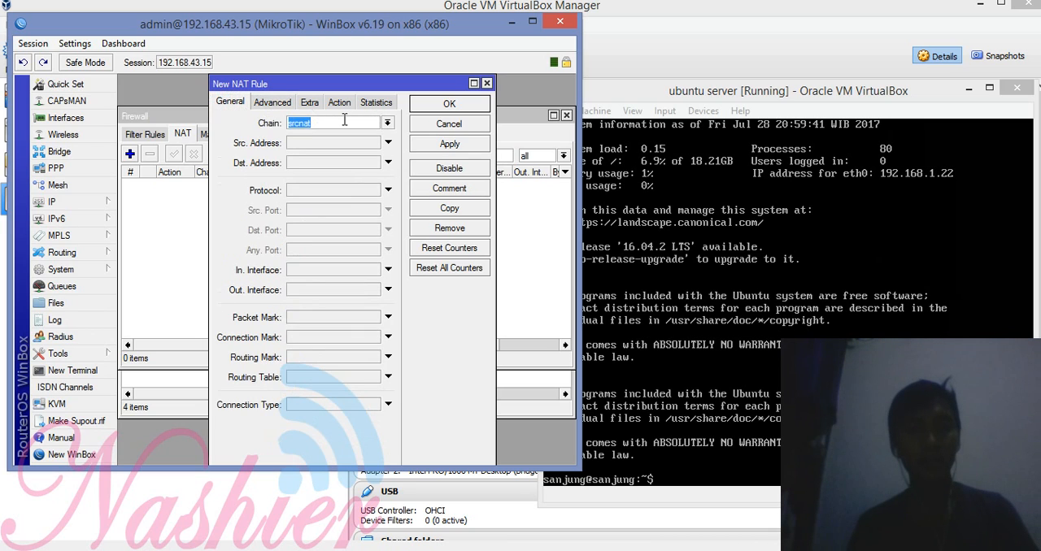
pyautogui.click(321, 289)
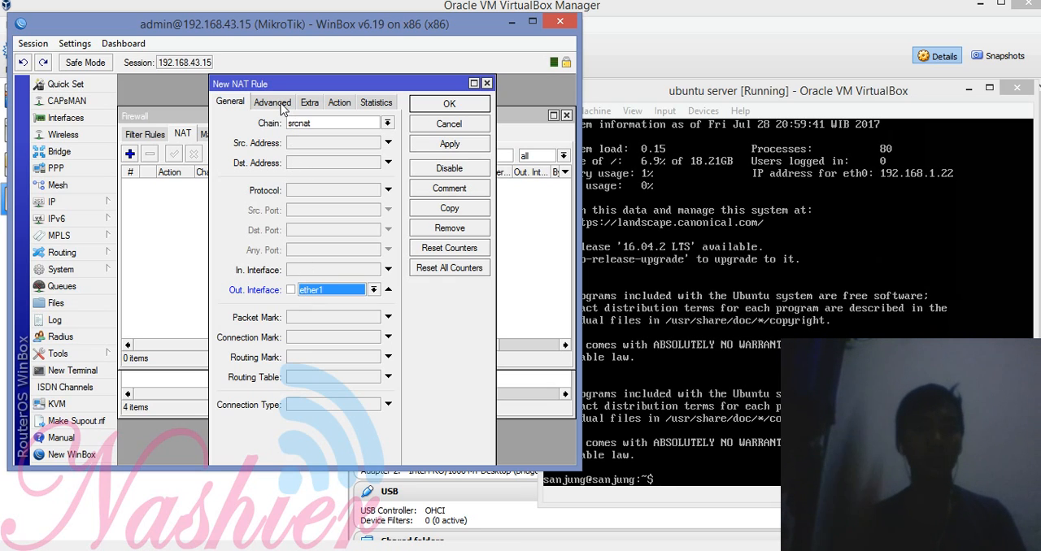
# Step: Set the NAT rule's action to masquerade and save the rule
pyautogui.click(335, 104)
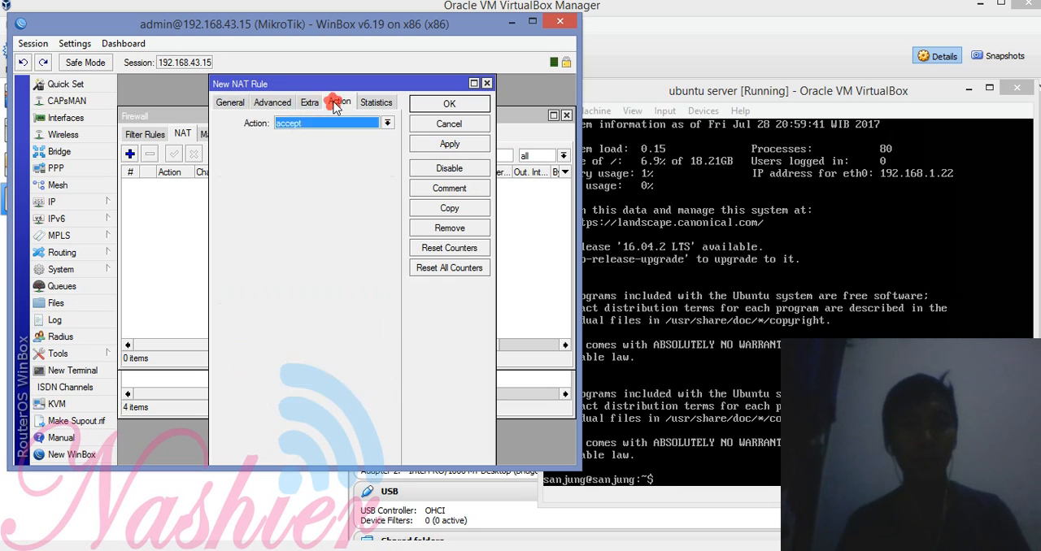
pyautogui.click(321, 122)
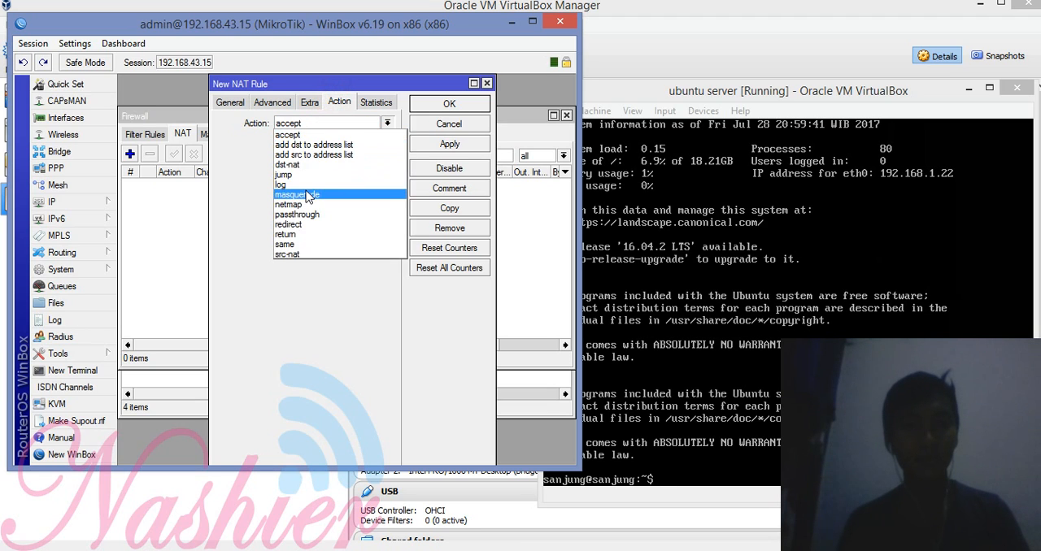
pyautogui.click(333, 194)
pyautogui.click(467, 144)
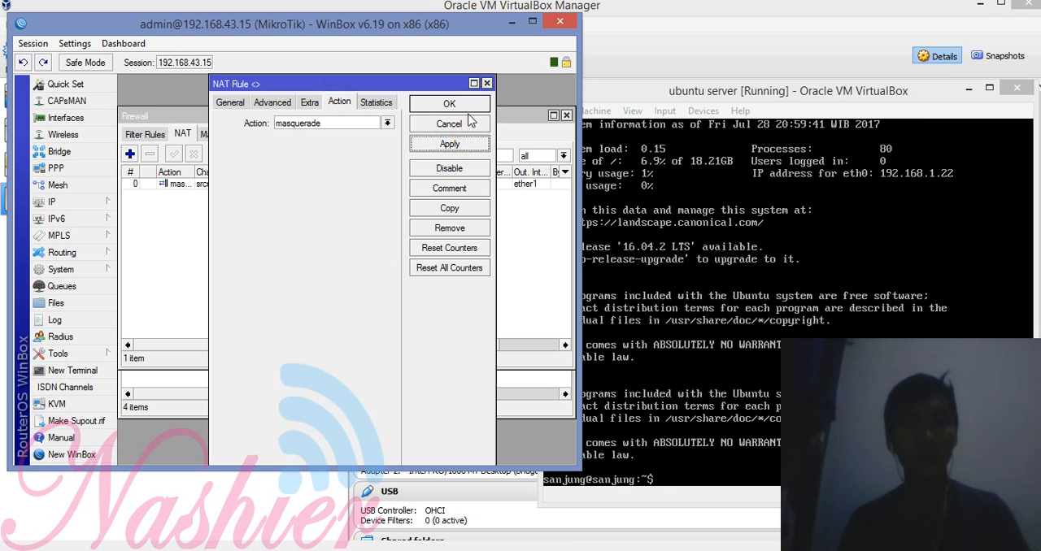
pyautogui.click(472, 103)
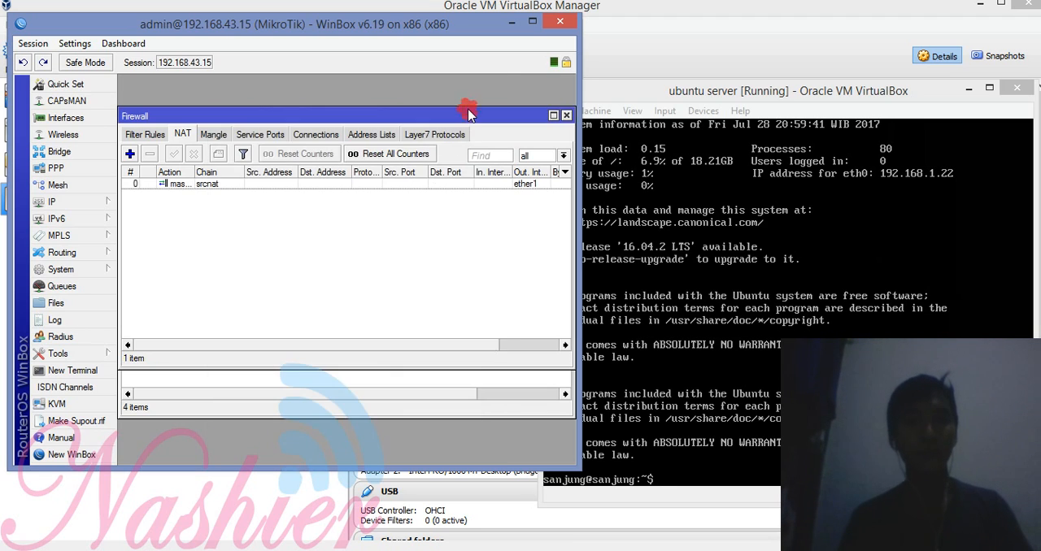
# Step: Set the router's DNS server to 192.168.43.1 and save the DNS settings
pyautogui.click(92, 205)
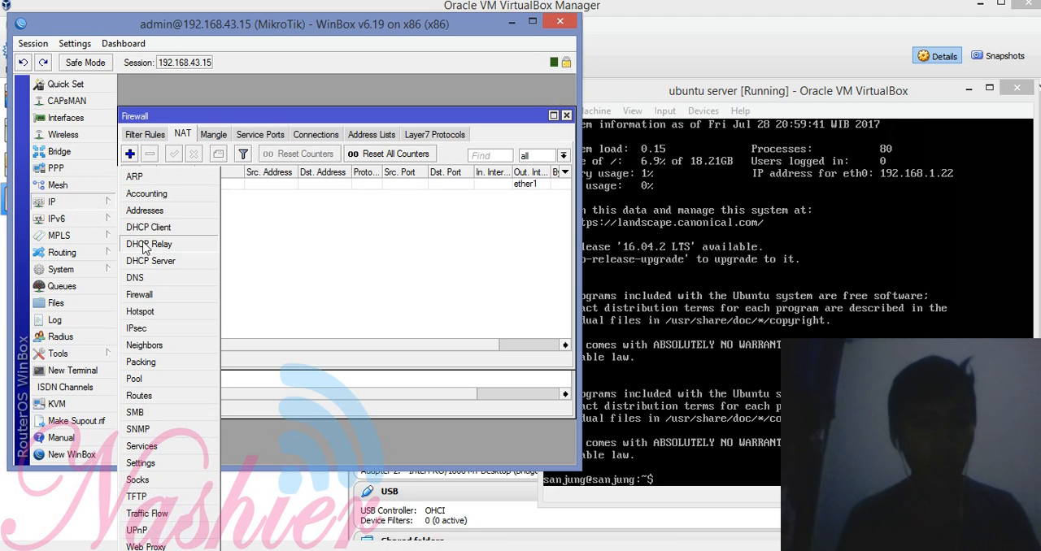
pyautogui.click(135, 277)
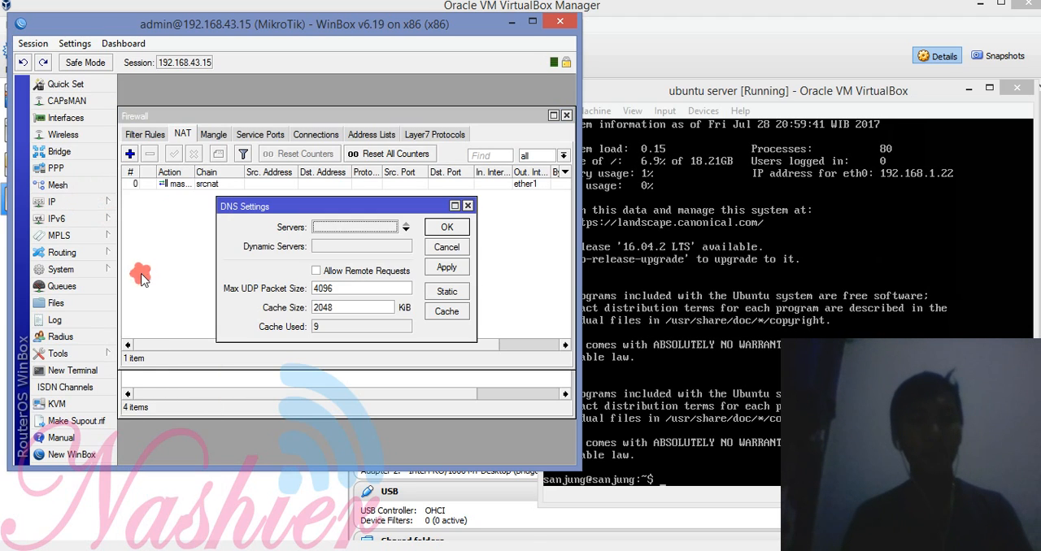
pyautogui.click(361, 229)
pyautogui.write('192.1')
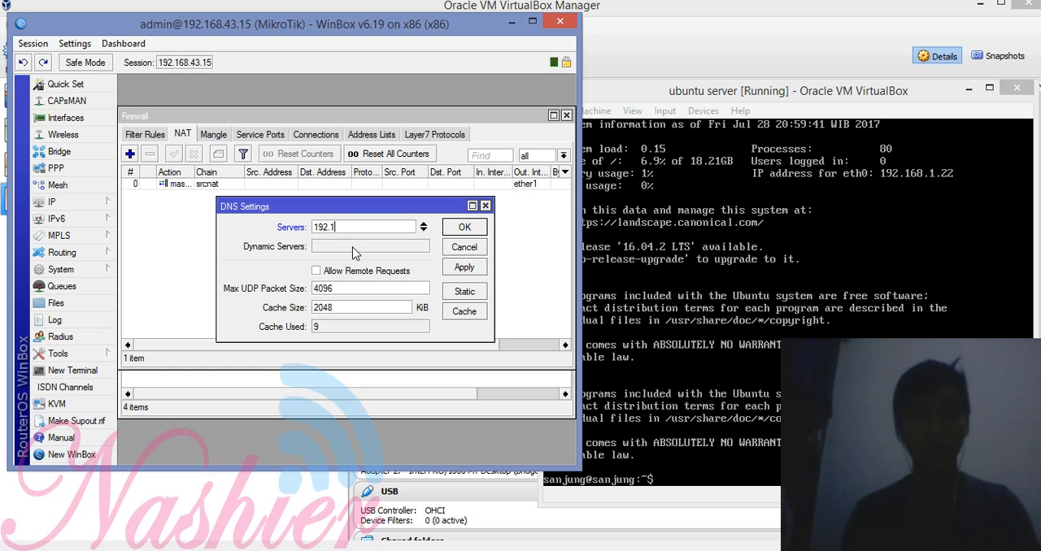
pyautogui.write('68.43.1')
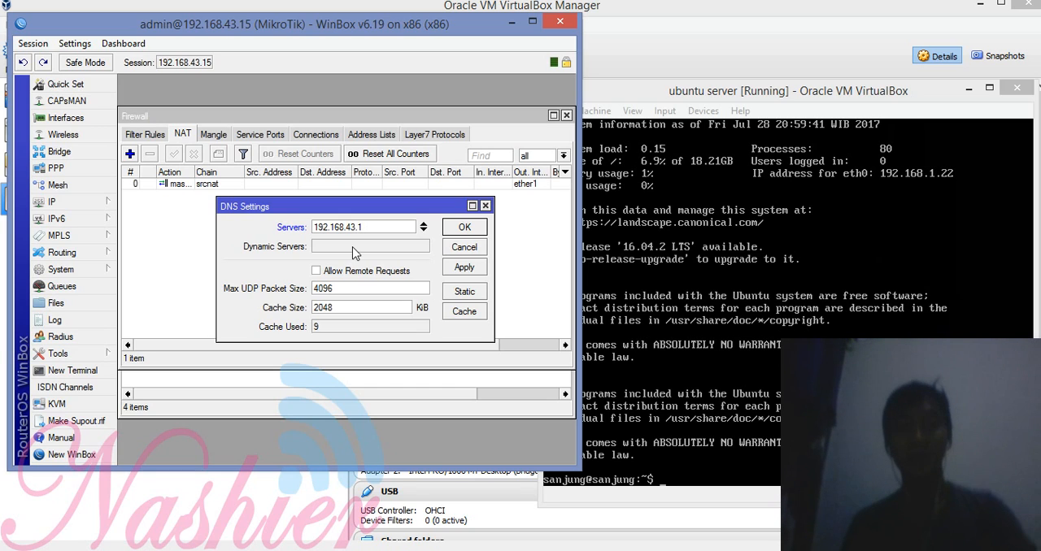
pyautogui.click(466, 269)
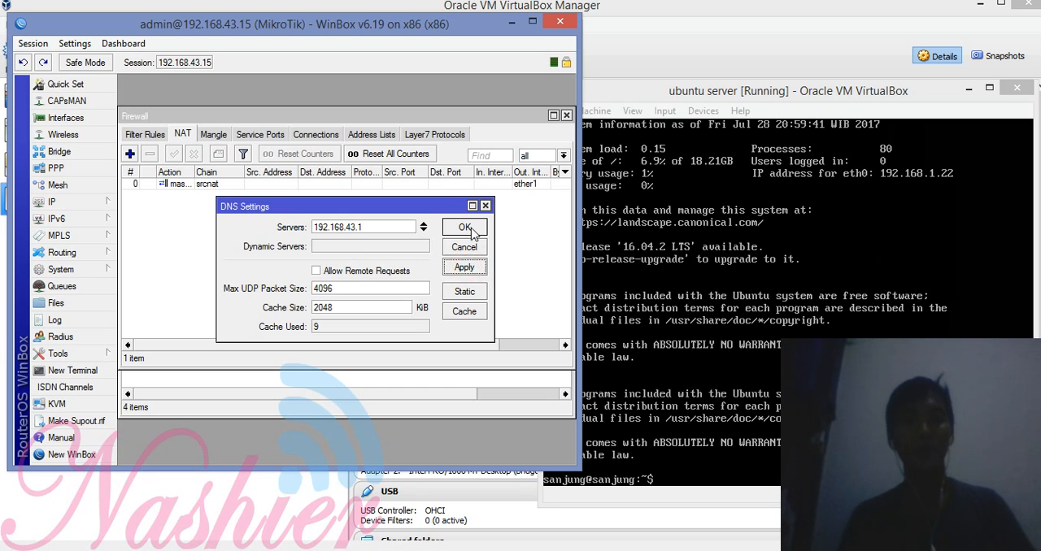
pyautogui.click(472, 229)
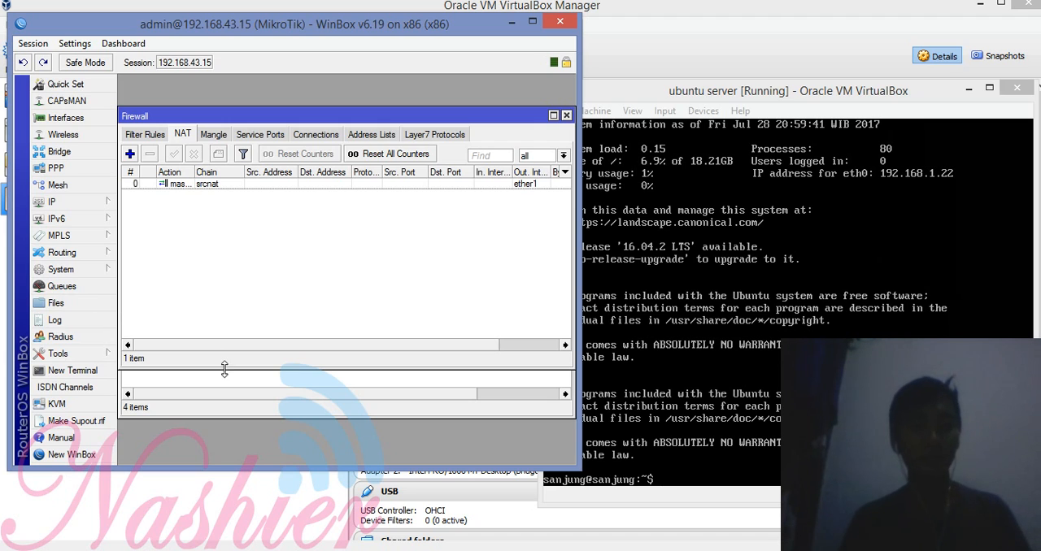
# Step: Ping google.com from a new router terminal to test internet access, and stop the ping
pyautogui.click(96, 371)
pyautogui.press('Return')
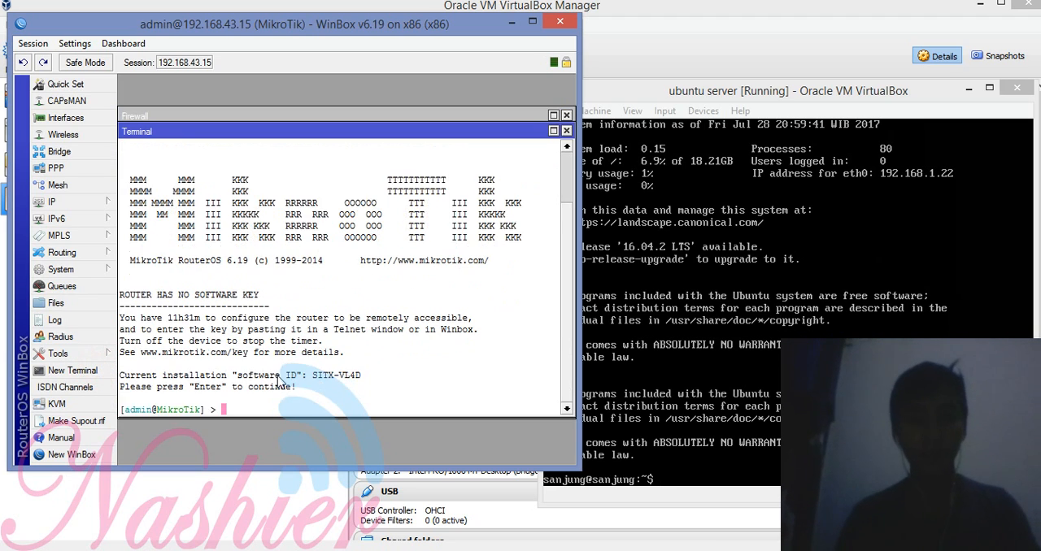
pyautogui.write('ping g')
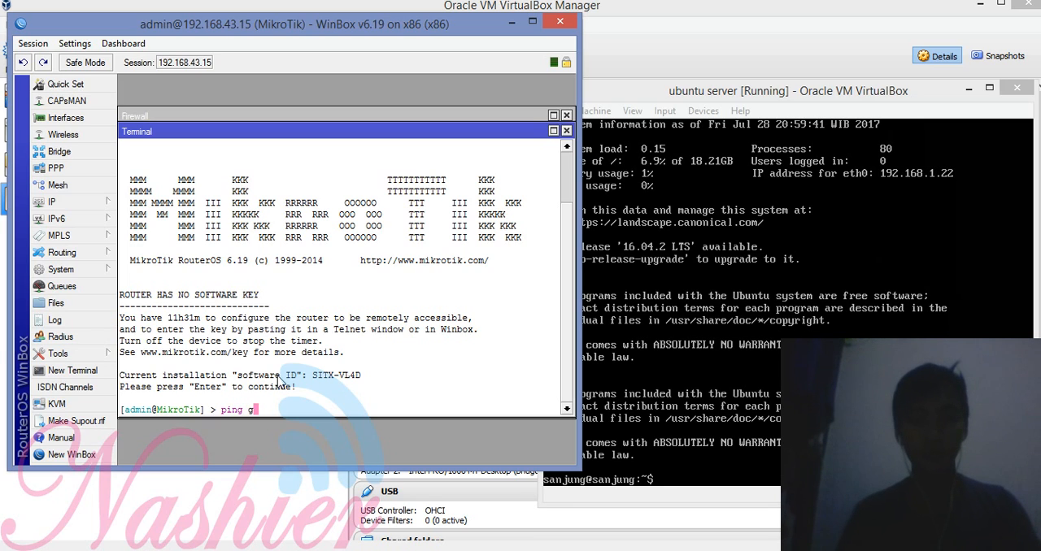
pyautogui.write('oogle.com')
pyautogui.press('Return')
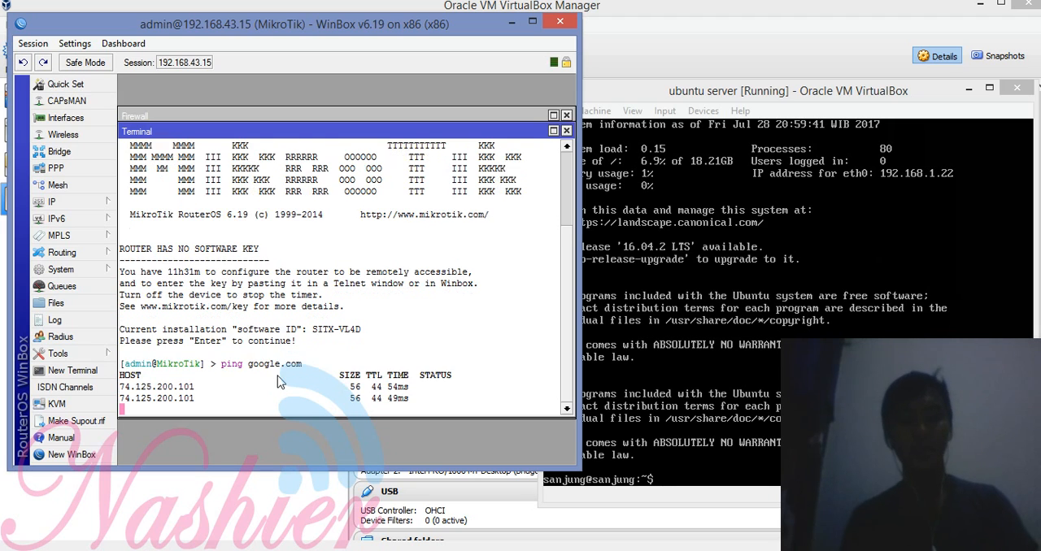
pyautogui.hotkey('ctrl', 'c')
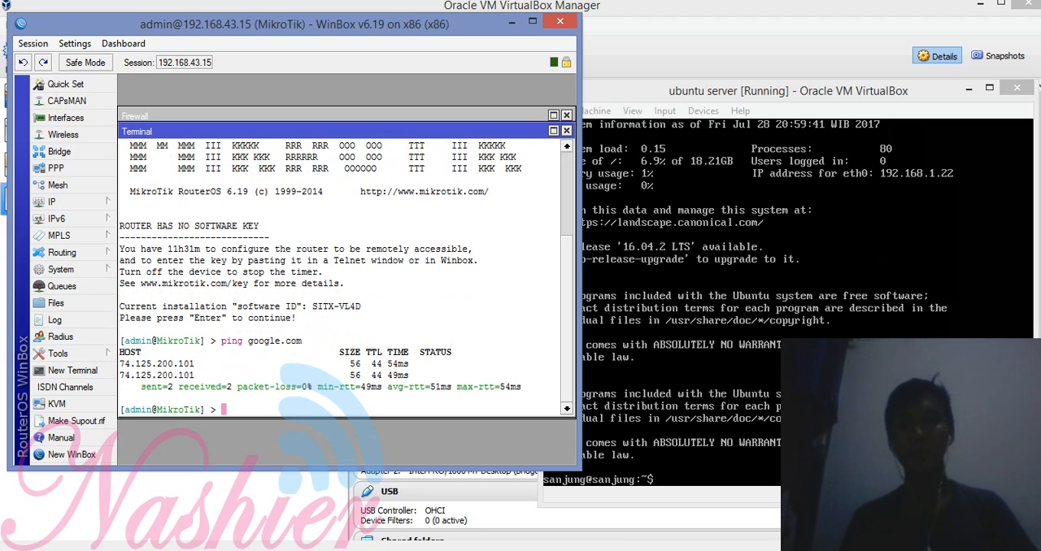
# Step: Switch to the Ubuntu server's VirtualBox console
pyautogui.click(690, 159)
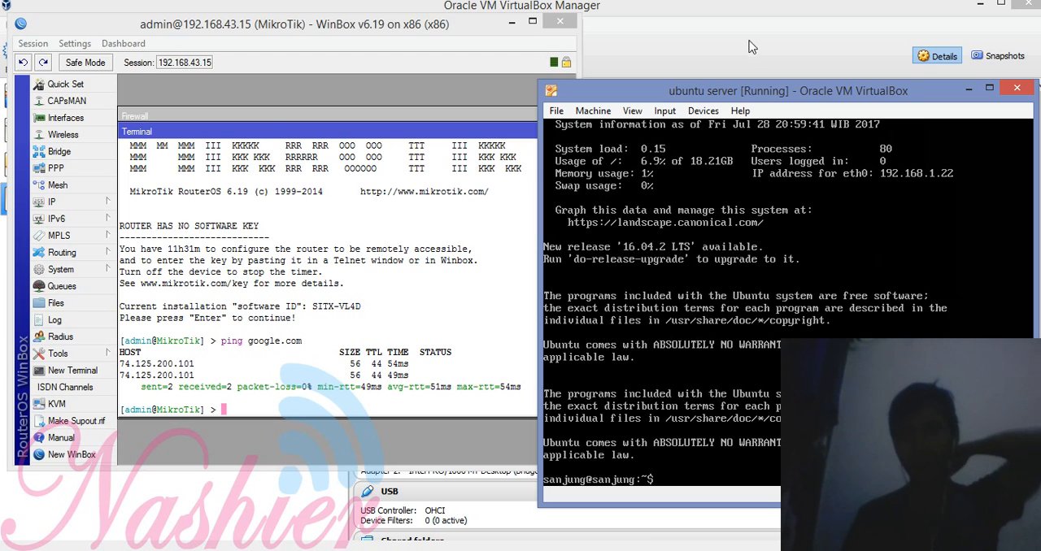
pyautogui.click(371, 164)
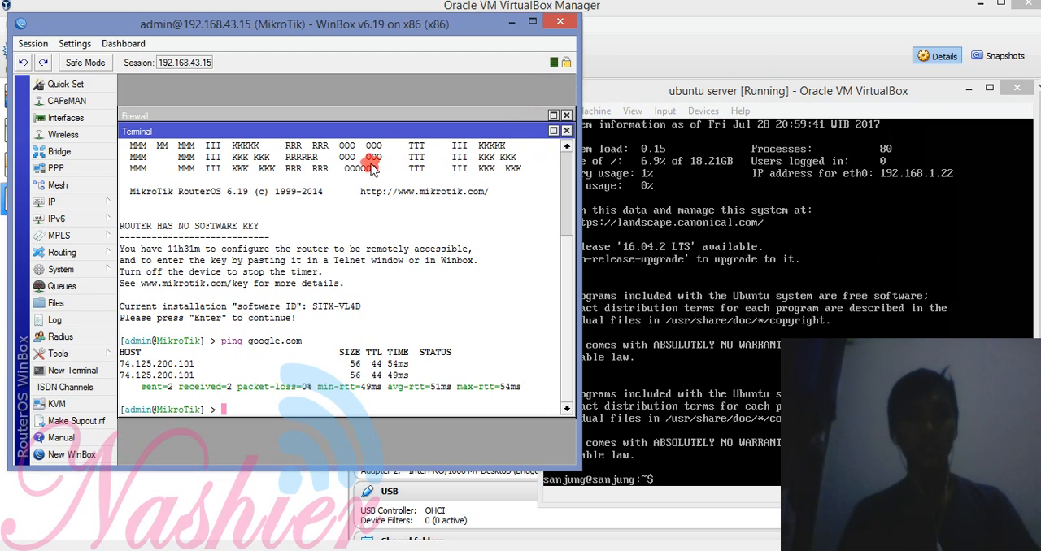
pyautogui.click(694, 128)
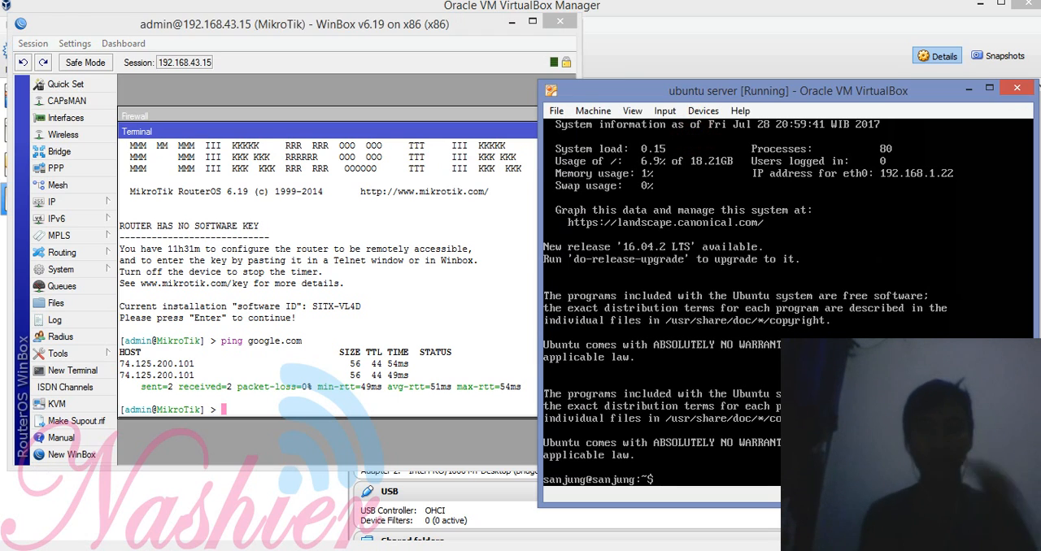
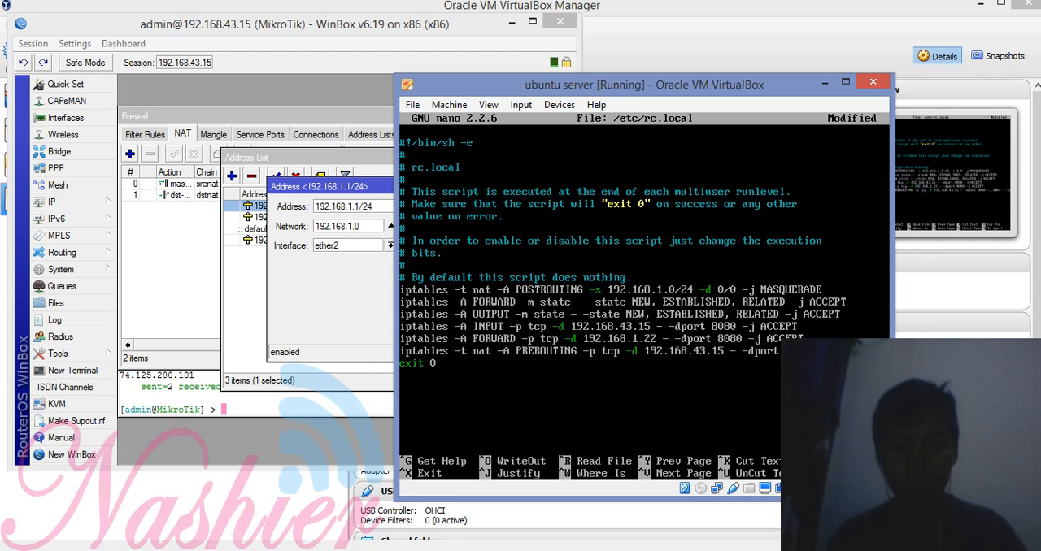
pyautogui.click(378, 550)
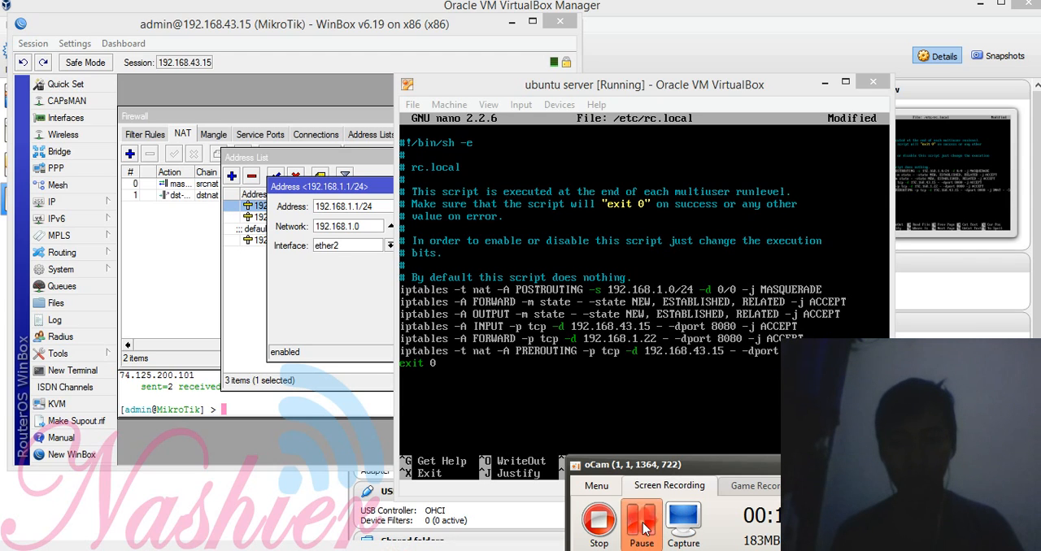
pyautogui.click(700, 361)
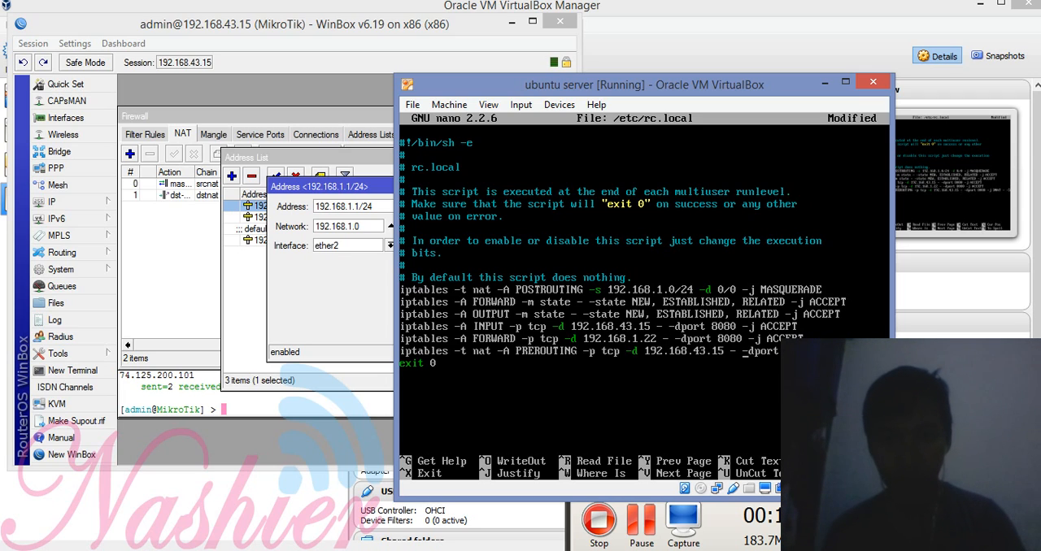
# Step: Check the PREROUTING rule through to its 192.168.1.22:80 target, and save /etc/rc.local and exit nano
pyautogui.press('Right')
pyautogui.press('Right')
pyautogui.press('Right')
pyautogui.press('Right')
pyautogui.press('Right')
pyautogui.press('Right')
pyautogui.press('Right')
pyautogui.press('Right')
pyautogui.press('Right')
pyautogui.press('Right')
pyautogui.press('Left')
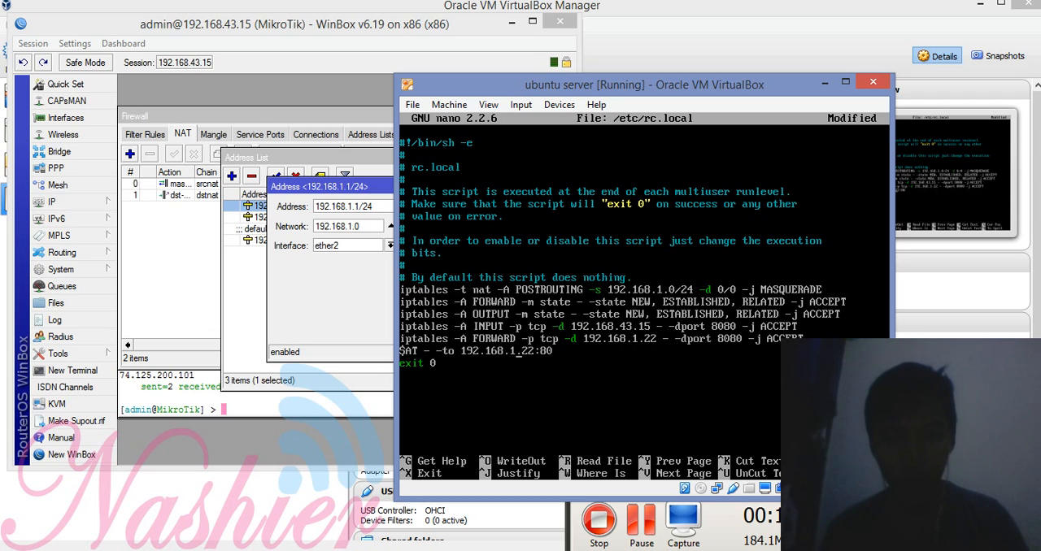
pyautogui.press('Left')
pyautogui.press('Left')
pyautogui.press('Left')
pyautogui.press('Left')
pyautogui.press('Left')
pyautogui.press('Left')
pyautogui.press('Left')
pyautogui.press('Left')
pyautogui.press('Left')
pyautogui.press('Left')
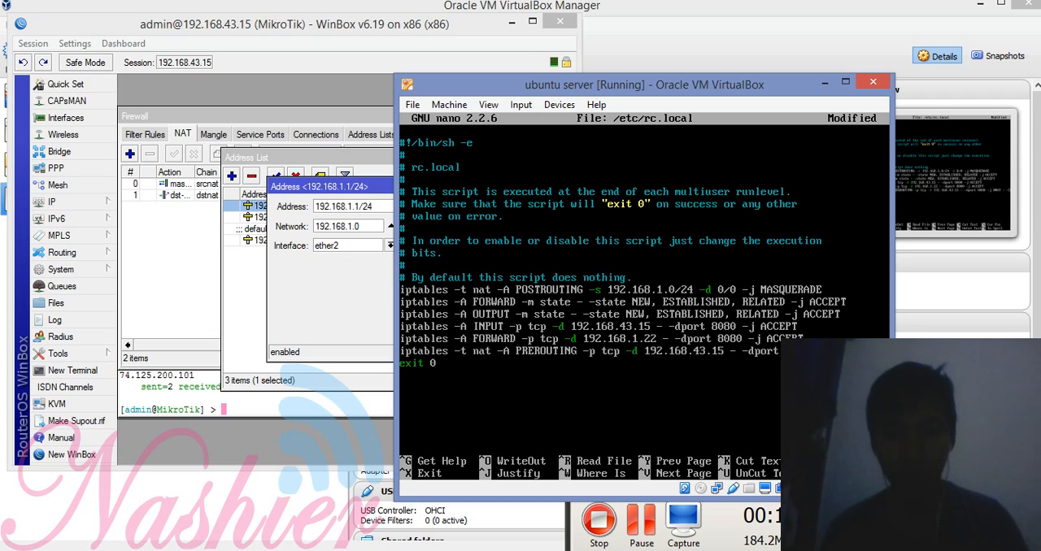
pyautogui.hotkey('ctrl', 'x')
pyautogui.press('y')
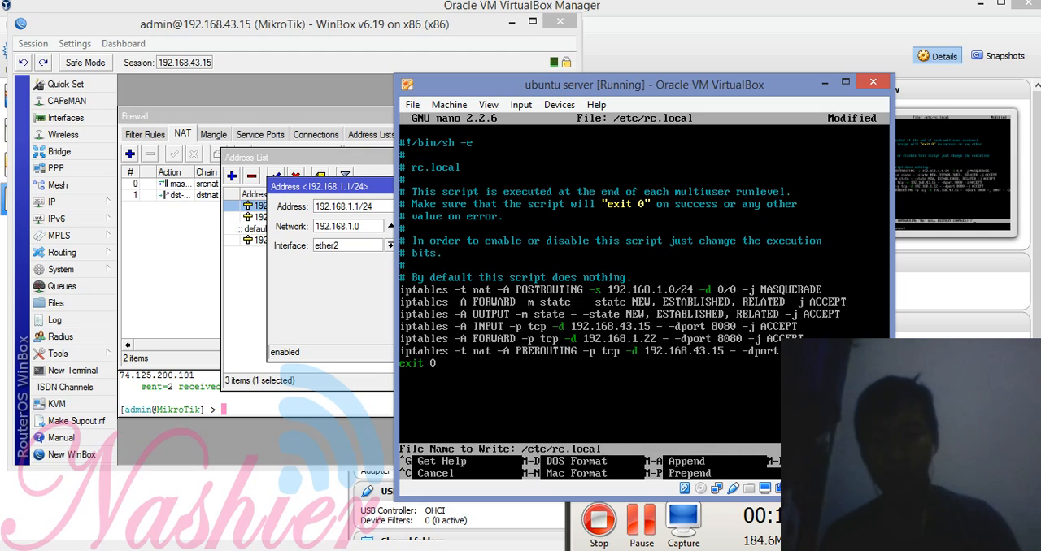
pyautogui.press('Return')
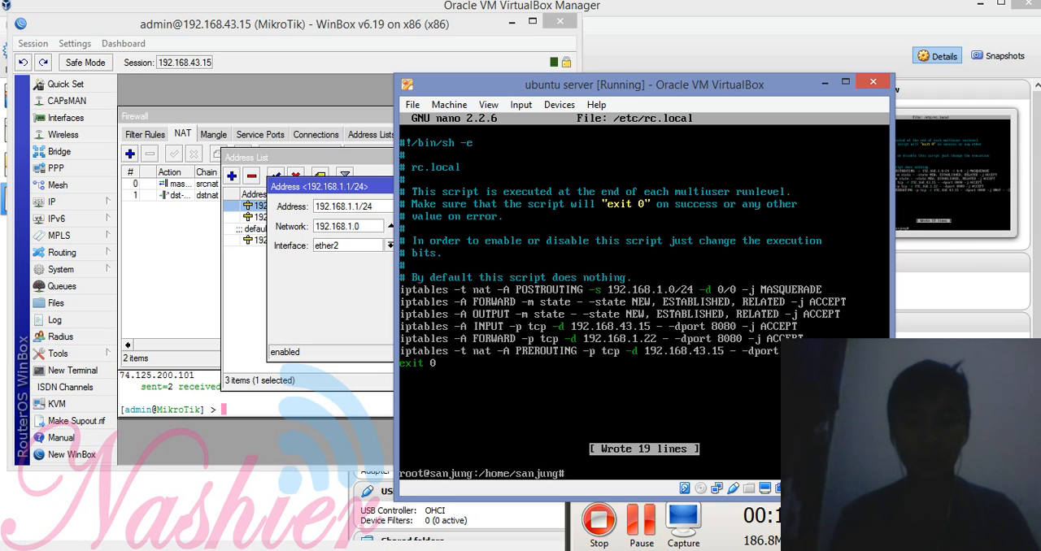
pyautogui.write('s')
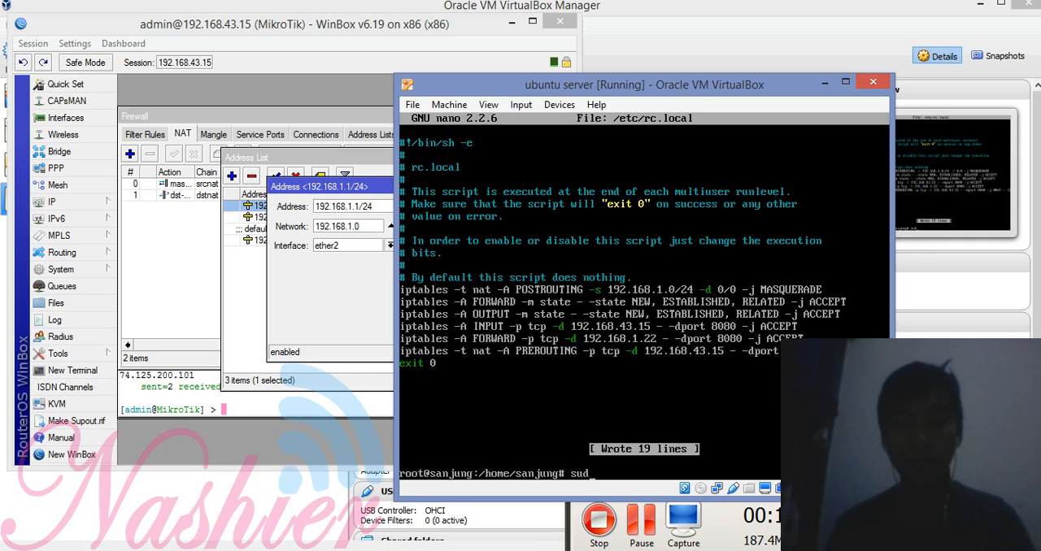
pyautogui.write('u')
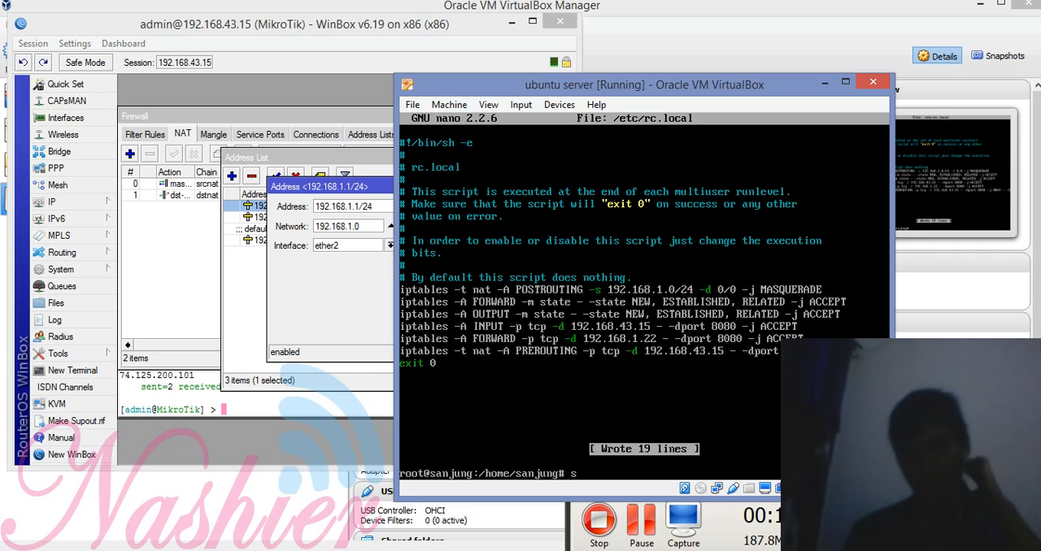
pyautogui.write('do')
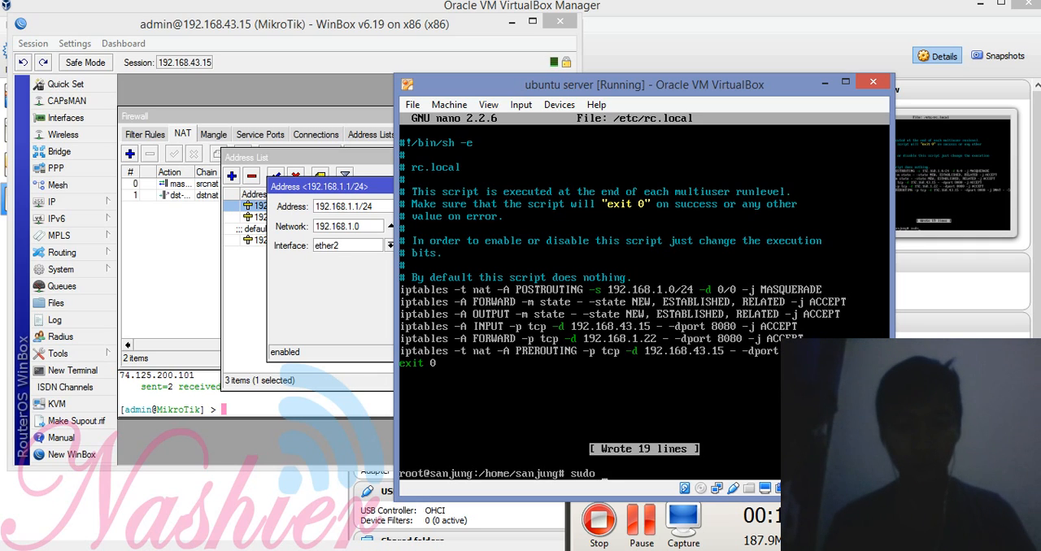
pyautogui.press('BackSpace')
pyautogui.press('BackSpace')
pyautogui.press('BackSpace')
pyautogui.press('BackSpace')
pyautogui.press('BackSpace')
# Step: Change to the /etc/wordpress/ directory and list its files
pyautogui.write('cd /etc/wordpress/')
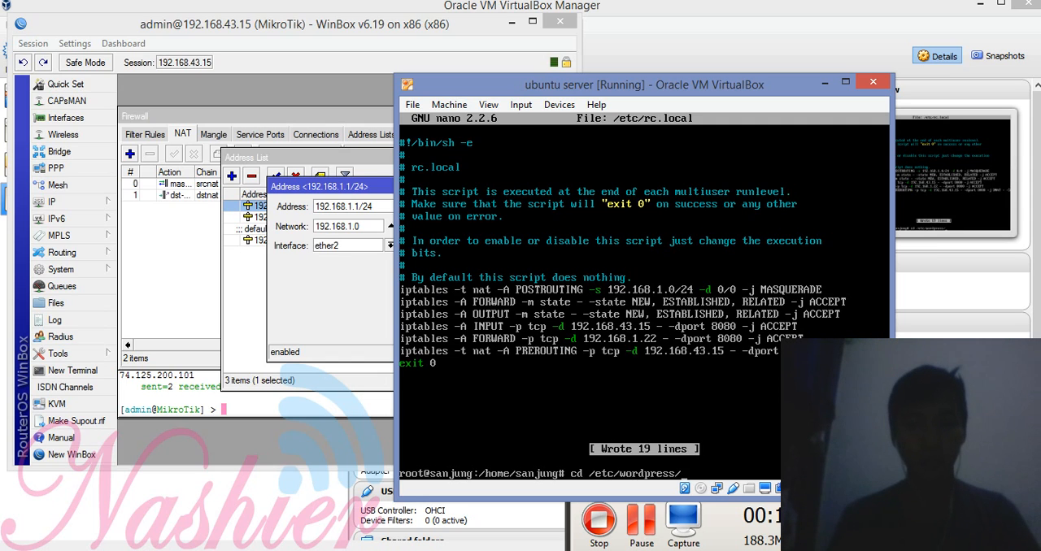
pyautogui.press('Return')
pyautogui.write('ls')
pyautogui.press('Return')
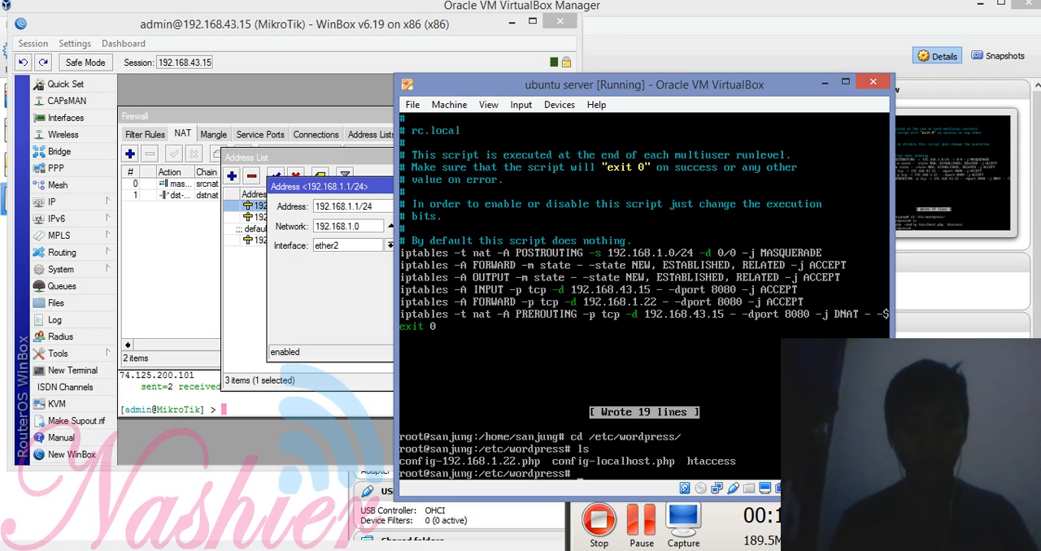
# Step: Delete the file config-192.168.1.22.php from the WordPress configuration directory with rm
pyautogui.write('m c')
pyautogui.press('Tab')
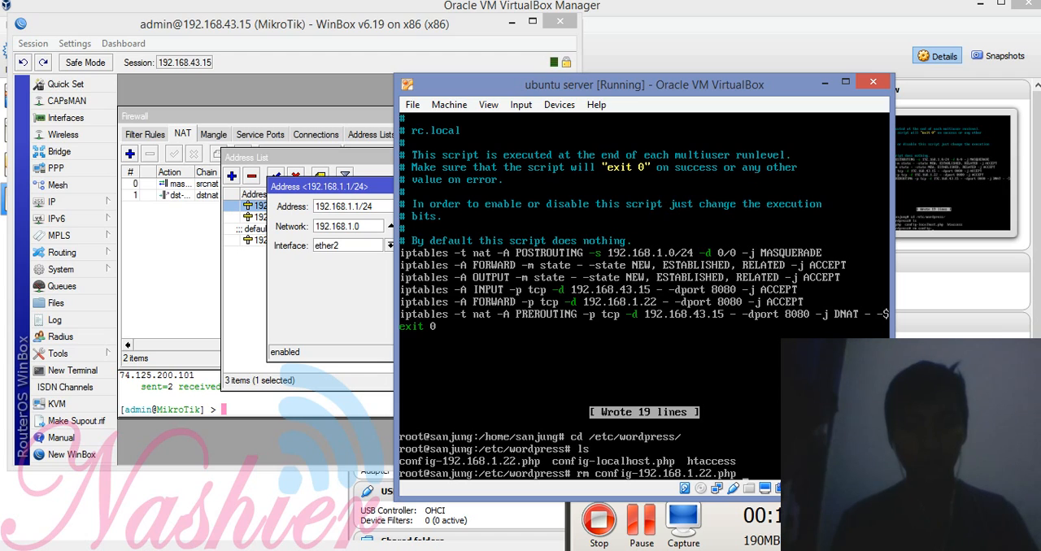
pyautogui.write('1')
pyautogui.press('Tab')
pyautogui.press('Return')
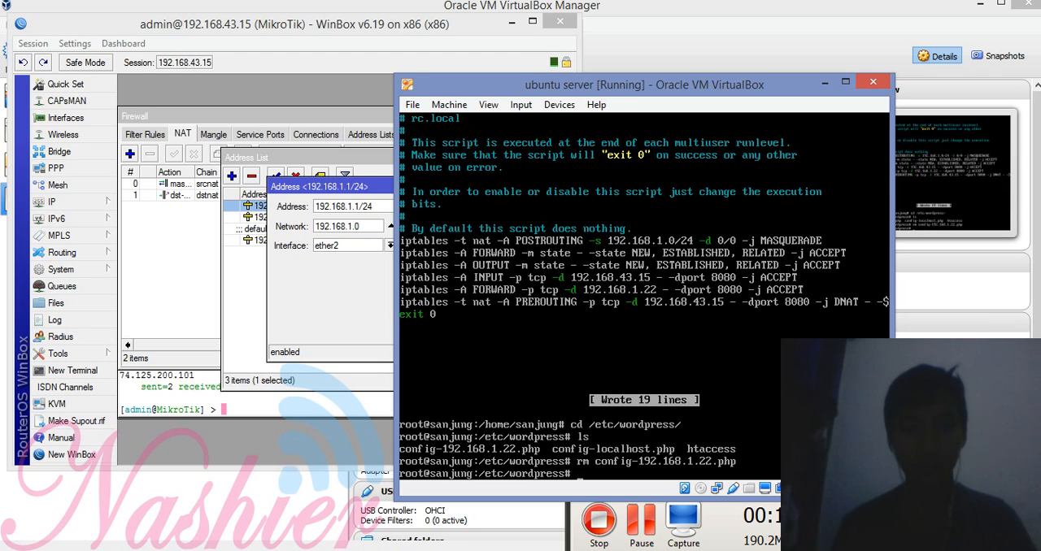
pyautogui.write('confi')
pyautogui.press('BackSpace')
pyautogui.press('BackSpace')
pyautogui.press('BackSpace')
pyautogui.press('BackSpace')
pyautogui.press('BackSpace')
# Step: Open config-localhost.php in nano, review its database name, user and password definitions, and close it
pyautogui.write('nano')
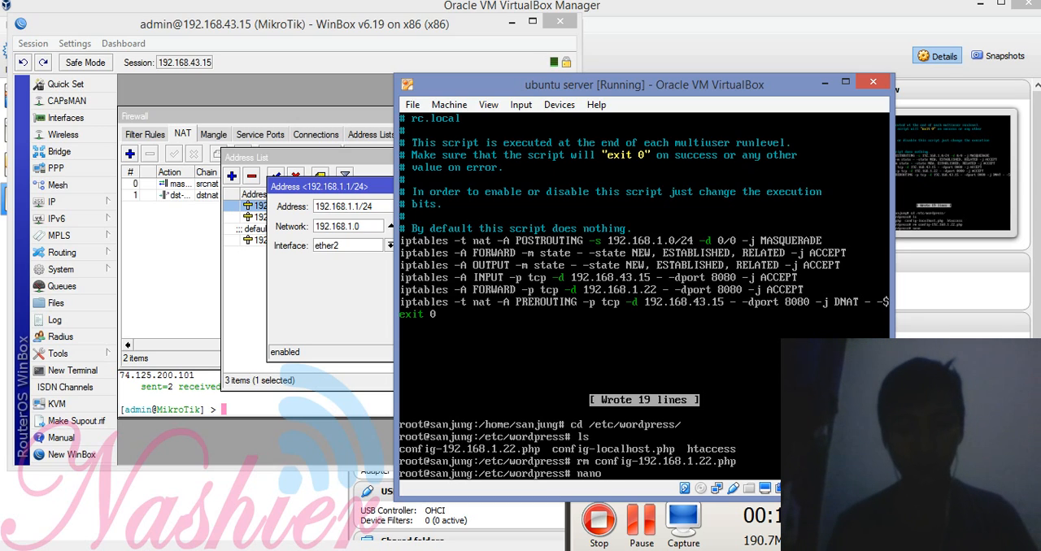
pyautogui.write(' conf')
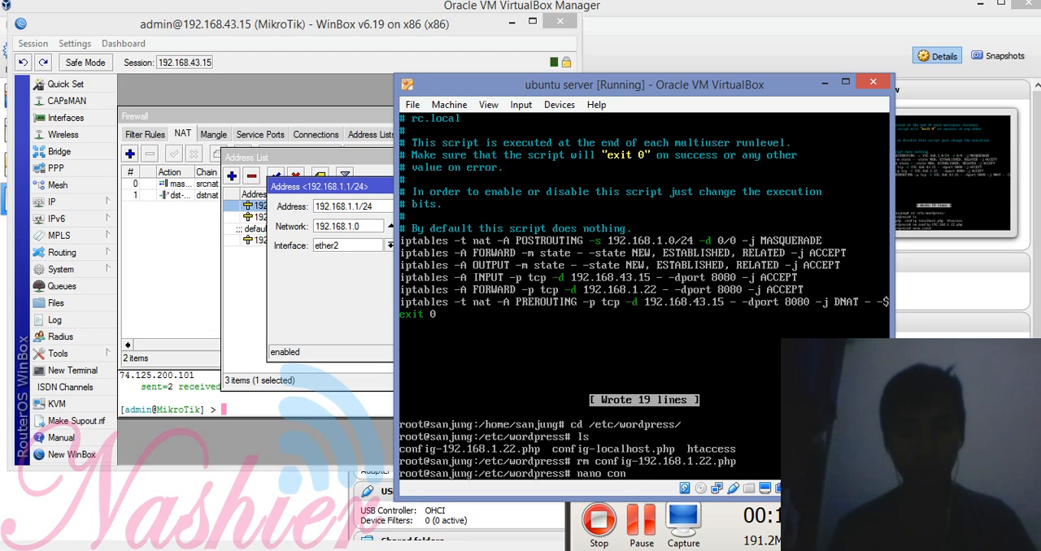
pyautogui.press('Tab')
pyautogui.press('Return')
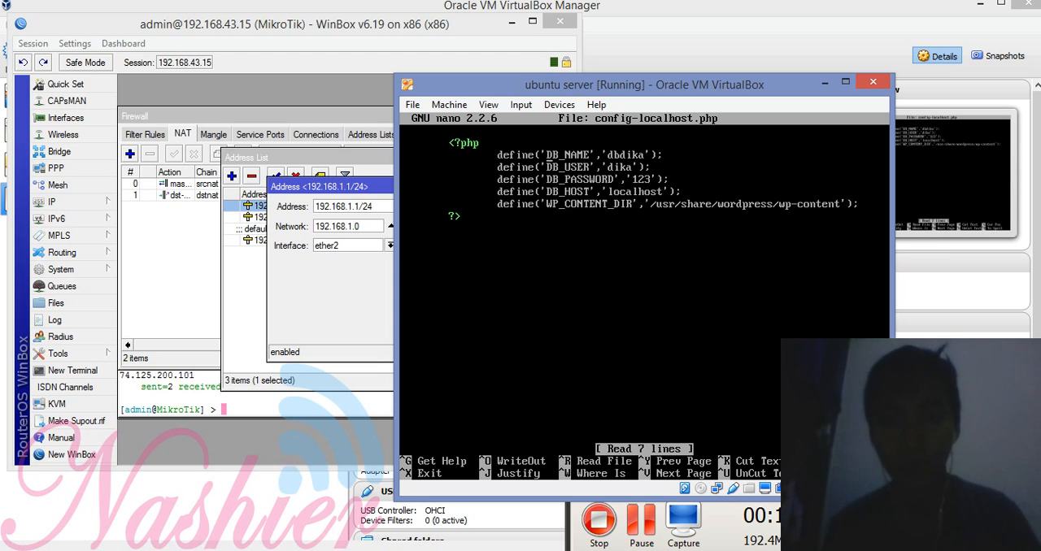
pyautogui.press('Right')
pyautogui.press('Right')
pyautogui.press('Right')
pyautogui.press('Right')
pyautogui.press('Right')
pyautogui.press('Right')
pyautogui.press('Right')
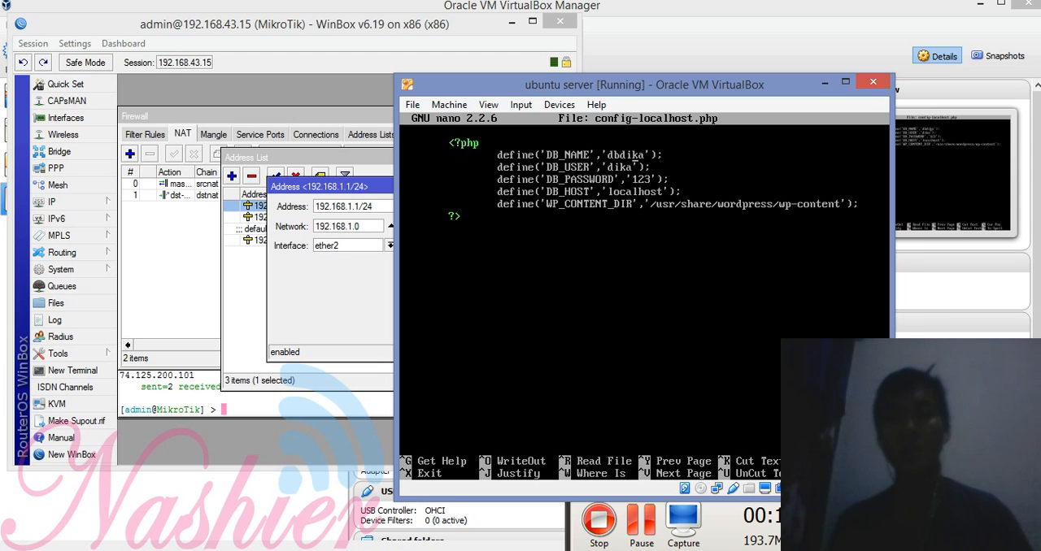
pyautogui.press('Down')
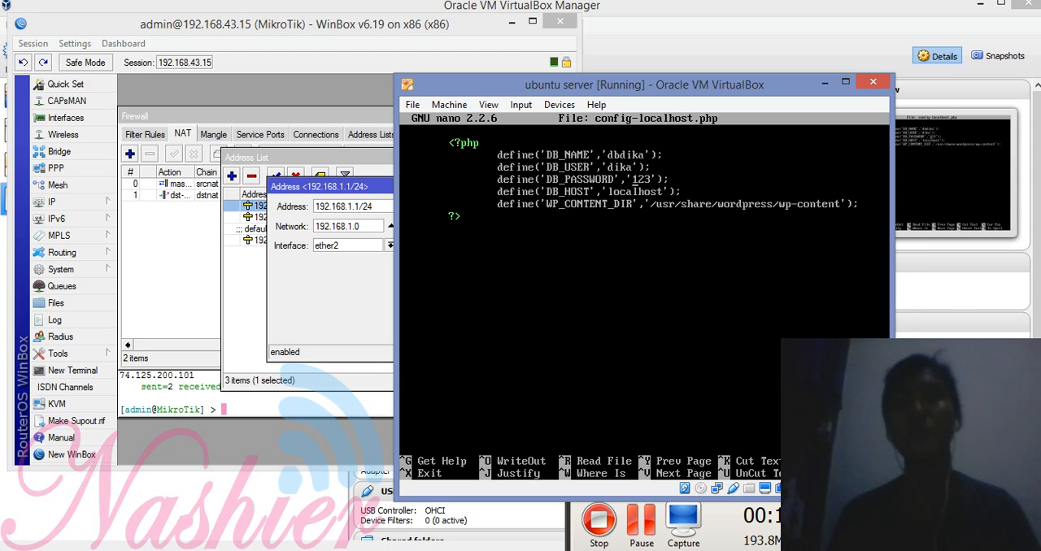
pyautogui.press('Down')
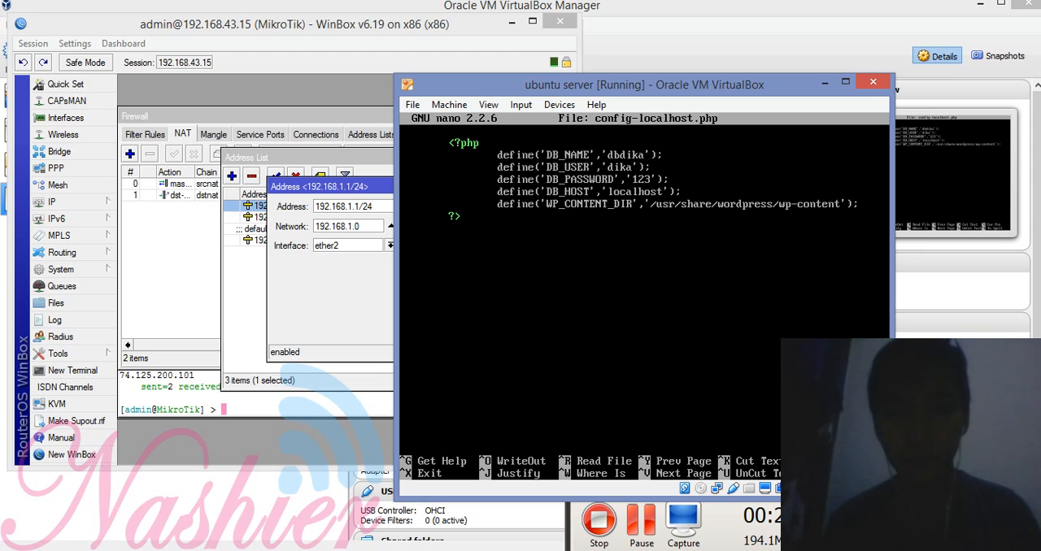
pyautogui.hotkey('ctrl', 'x')
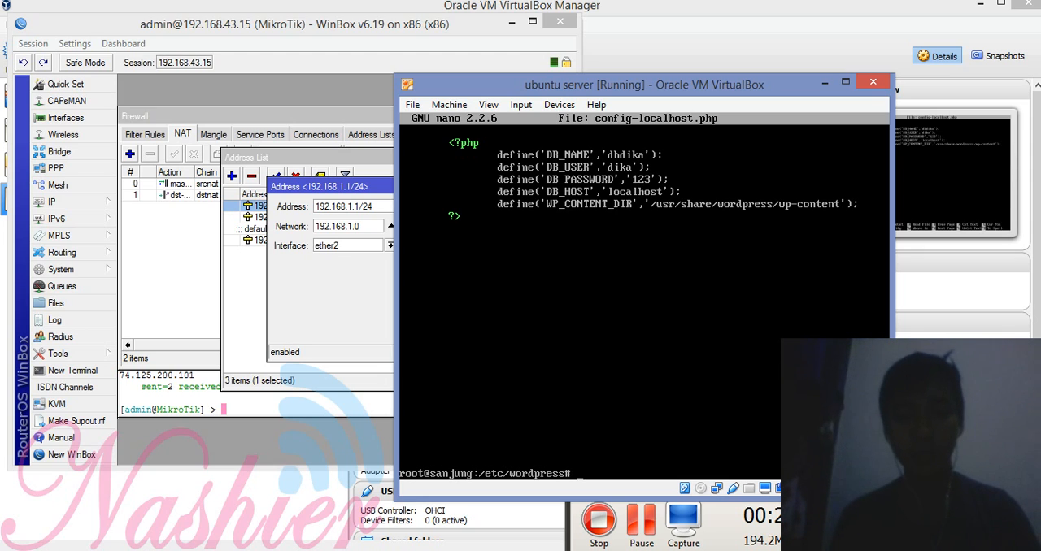
# Step: Log in to the MySQL monitor as root, entering the account password
pyautogui.write('my')
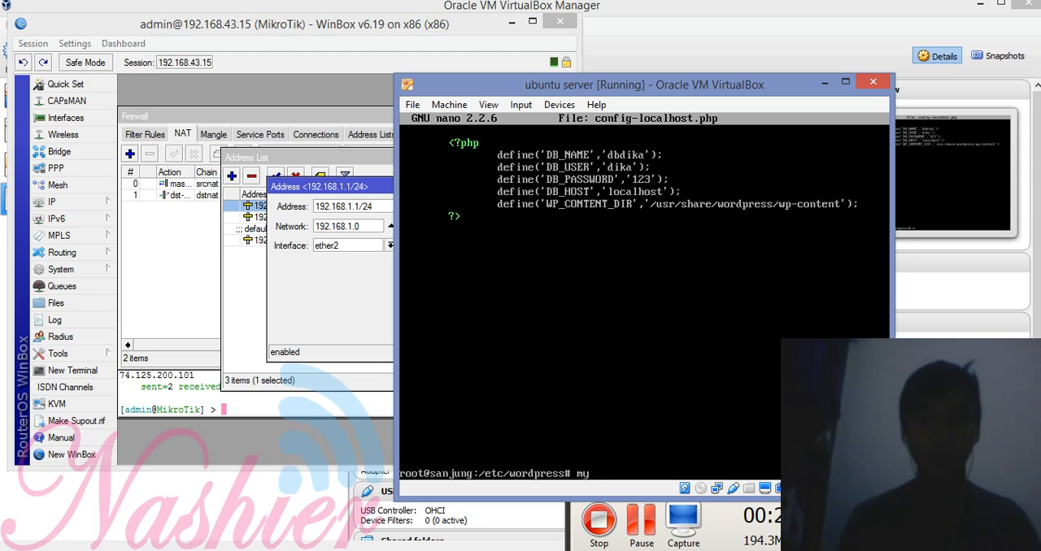
pyautogui.write('sql')
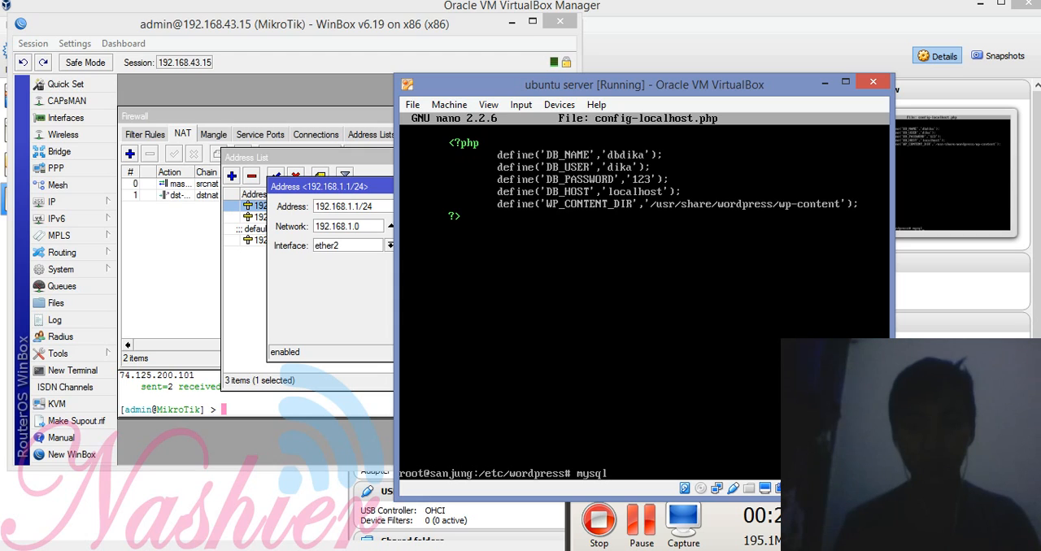
pyautogui.write('-u')
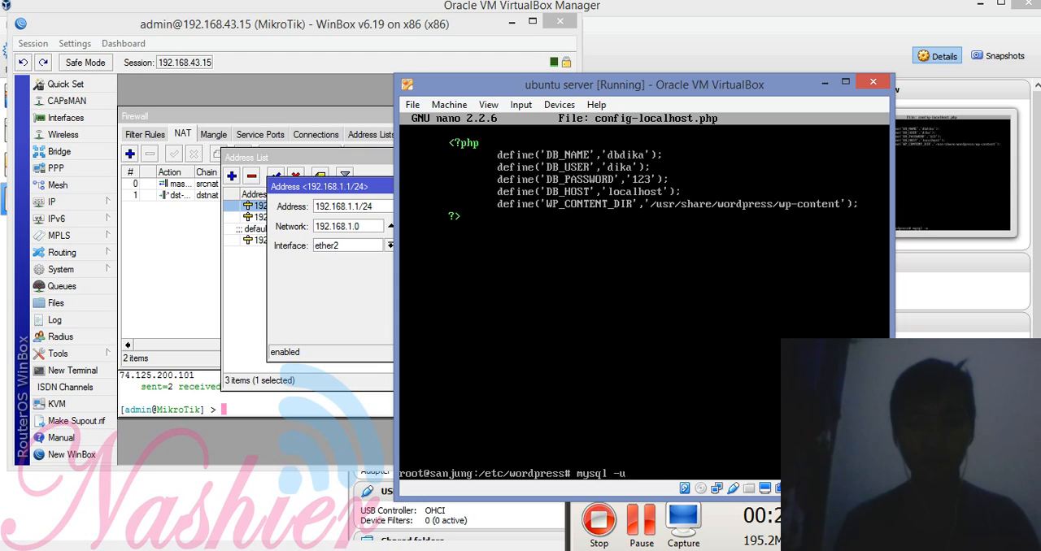
pyautogui.write(' root -p')
pyautogui.press('Return')
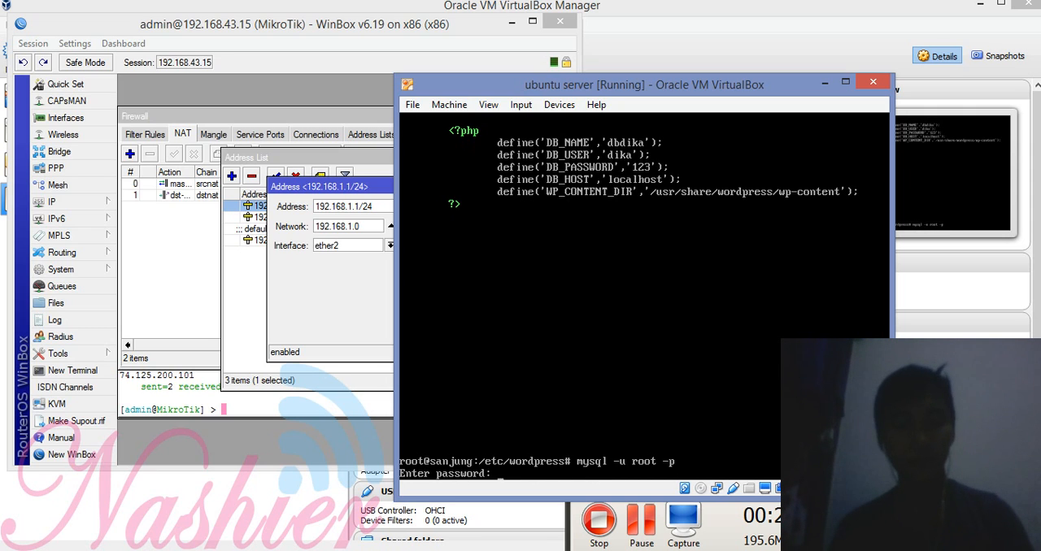
pyautogui.press('Return')
# Step: Browse the MySQL command history for the statements that create the WordPress database and its user and grant that user privileges
pyautogui.press('Up')
pyautogui.press('Up')
pyautogui.press('Up')
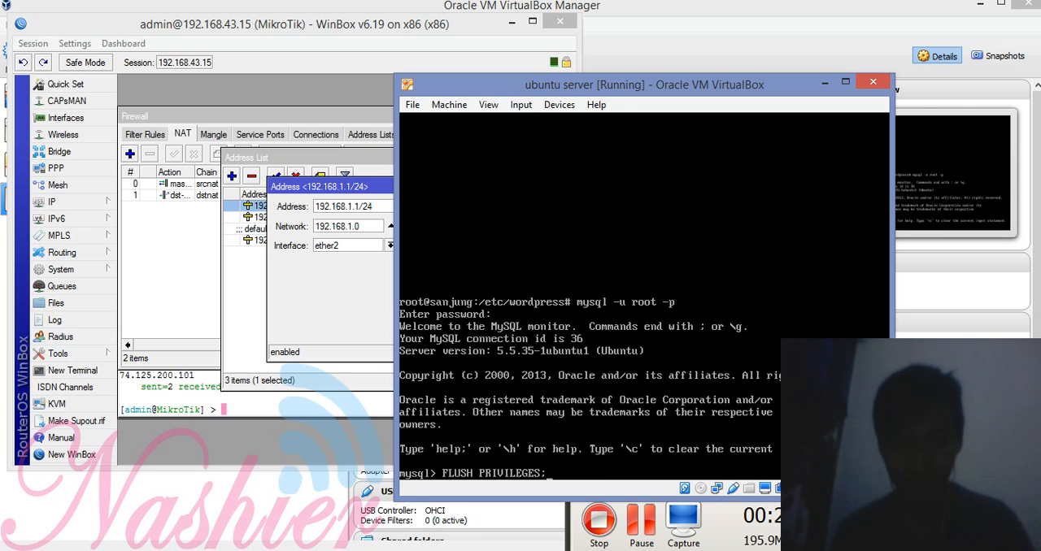
pyautogui.press('Up')
pyautogui.press('Up')
pyautogui.press('Up')
pyautogui.press('Up')
pyautogui.press('Up')
pyautogui.press('Up')
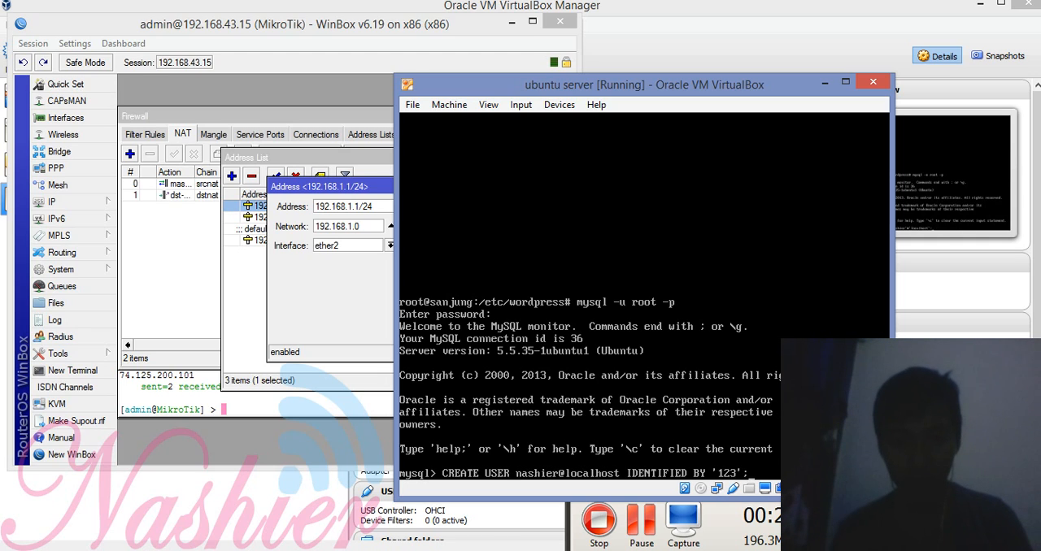
pyautogui.press('Up')
pyautogui.press('Up')
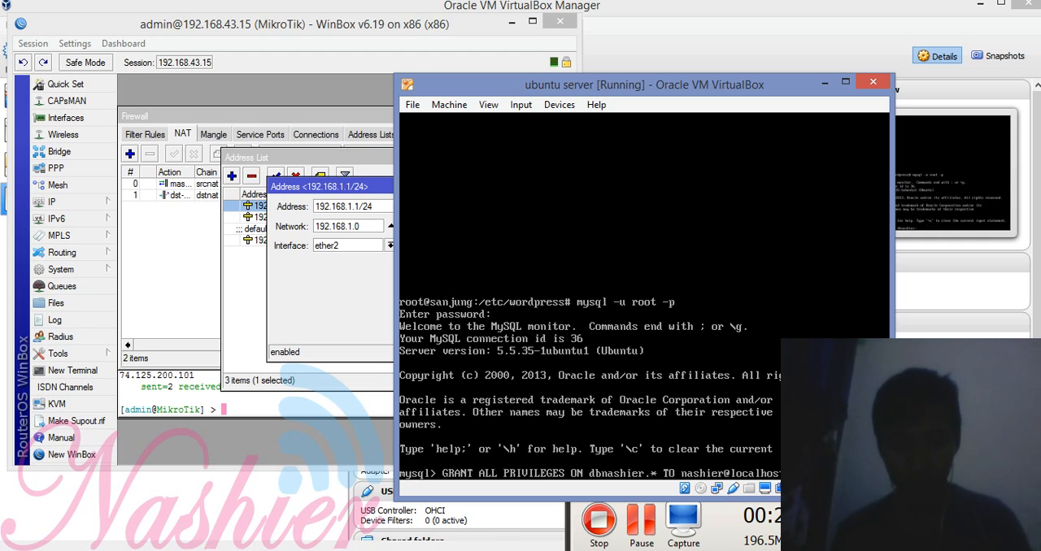
pyautogui.press('Up')
pyautogui.press('Up')
pyautogui.press('Up')
pyautogui.press('Up')
pyautogui.press('Up')
pyautogui.press('Up')
pyautogui.press('Up')
pyautogui.press('Up')
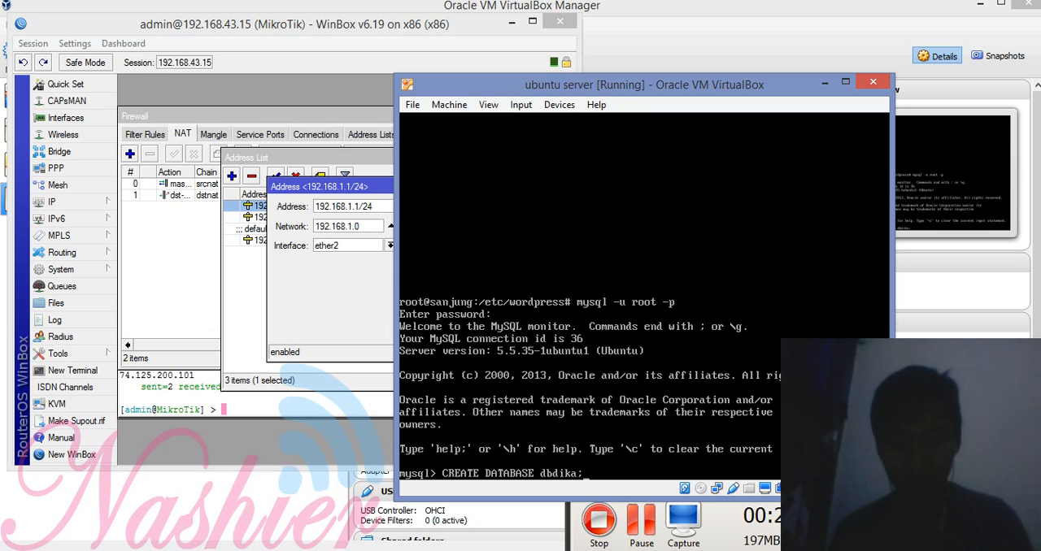
pyautogui.press('Down')
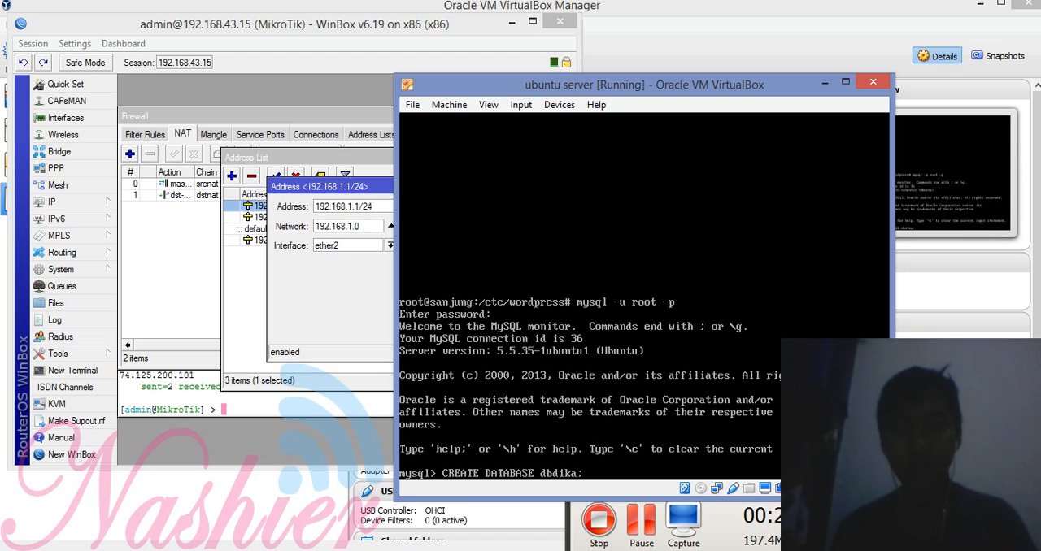
pyautogui.press('Up')
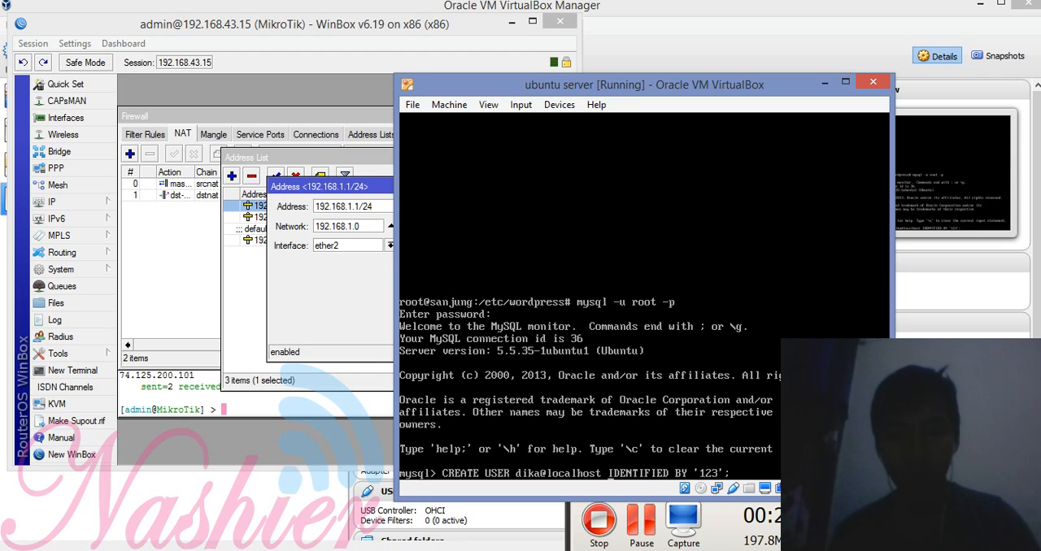
pyautogui.press('Left')
pyautogui.press('Left')
pyautogui.press('Left')
pyautogui.press('Left')
pyautogui.press('Left')
pyautogui.press('Left')
pyautogui.press('Left')
pyautogui.press('Left')
pyautogui.press('Left')
pyautogui.press('Left')
pyautogui.press('Left')
pyautogui.press('Left')
pyautogui.press('Left')
pyautogui.press('Left')
pyautogui.press('Left')
pyautogui.press('Left')
pyautogui.press('Left')
pyautogui.press('Up')
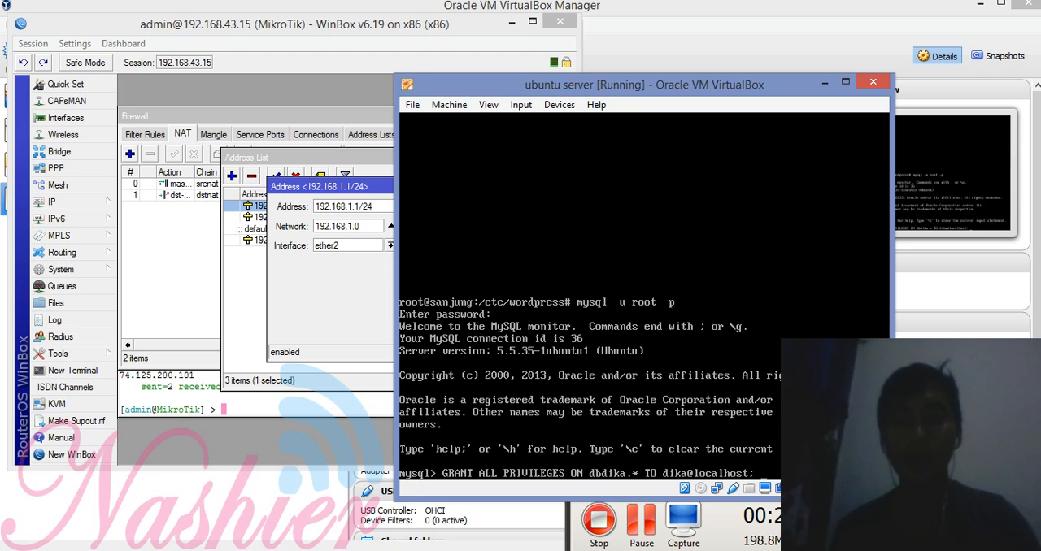
pyautogui.press('Down')
pyautogui.press('Down')
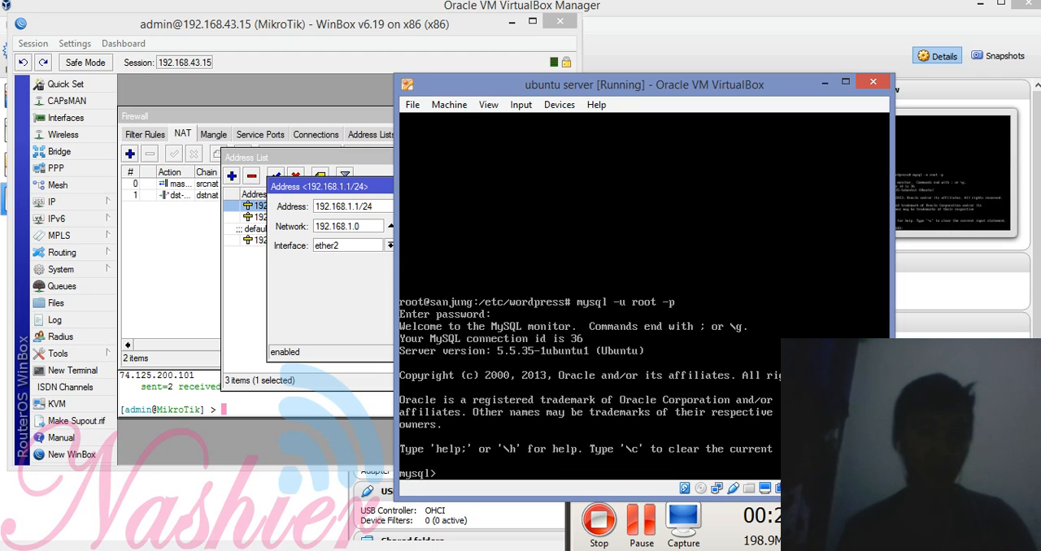
# Step: Exit the MySQL monitor and restart the Ubuntu server with sudo reboot
pyautogui.write('exit')
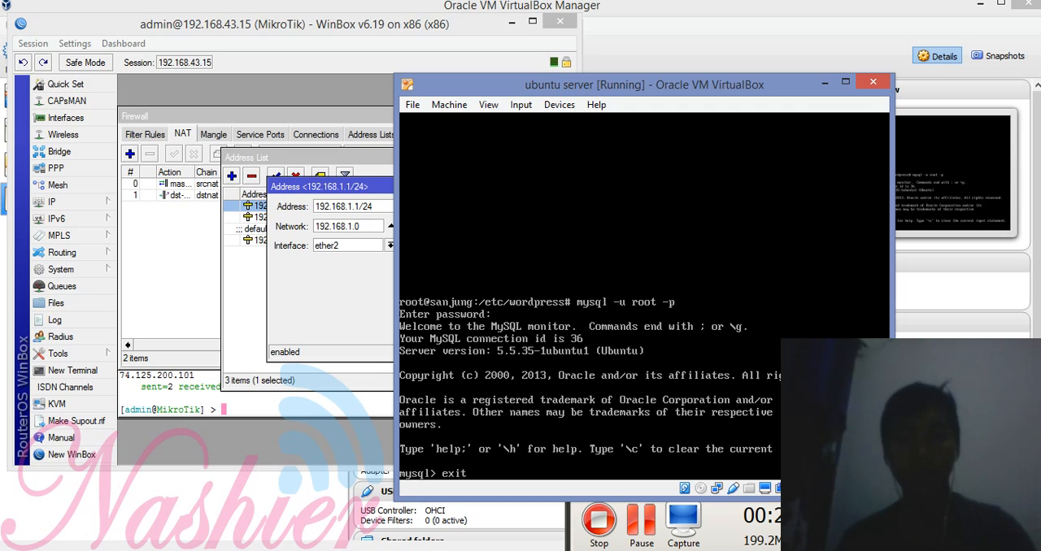
pyautogui.press('Return')
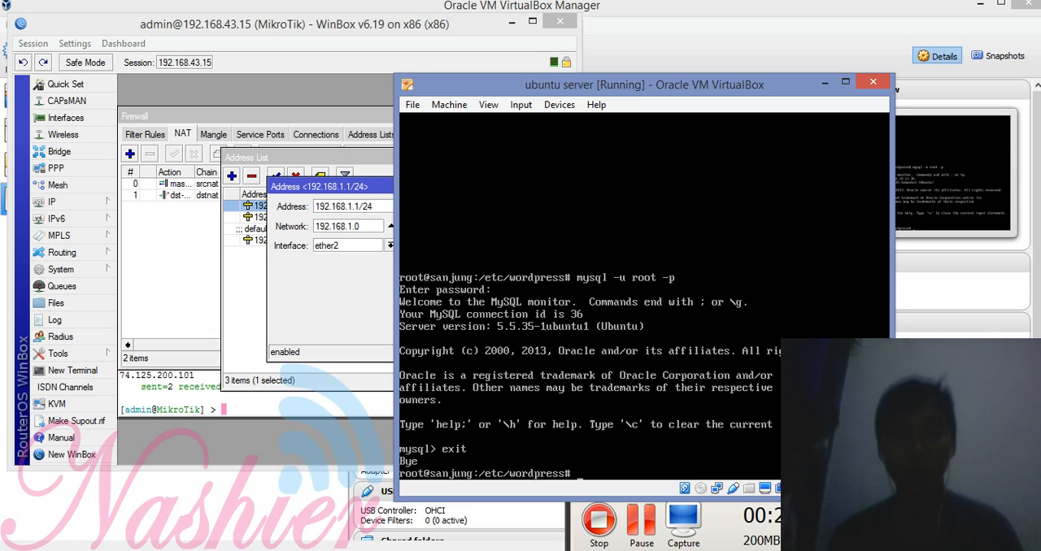
pyautogui.write('sud')
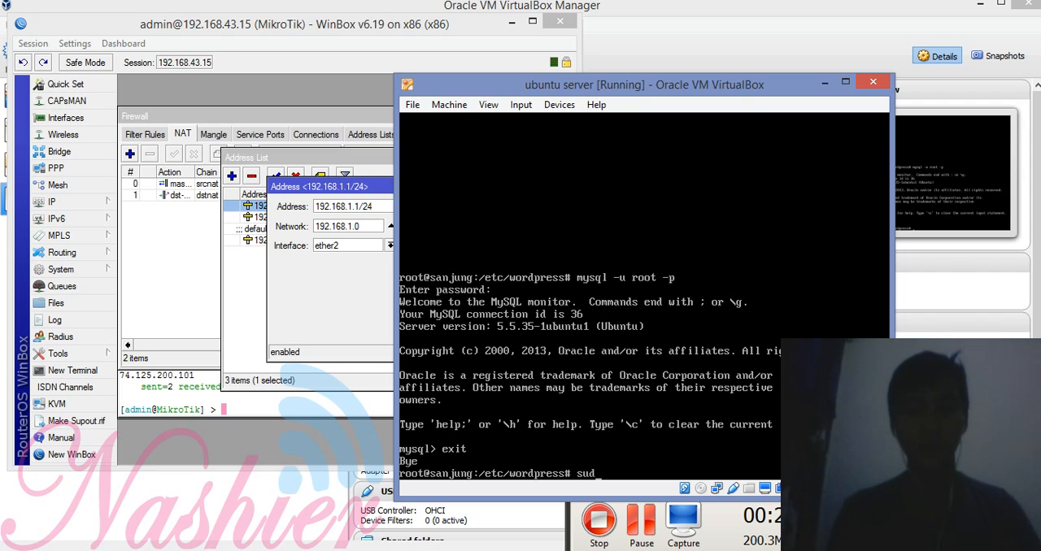
pyautogui.write('o reboot')
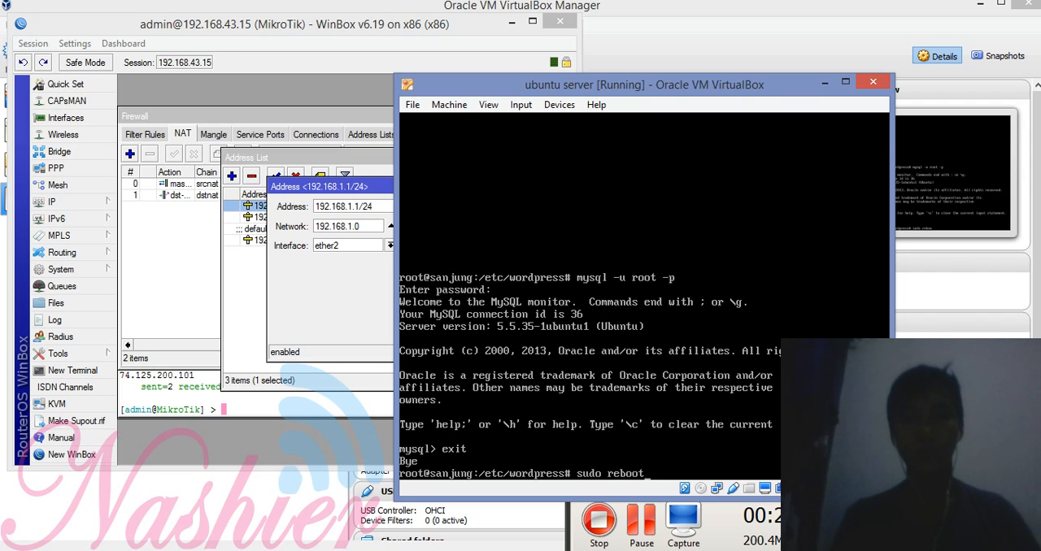
pyautogui.press('Return')
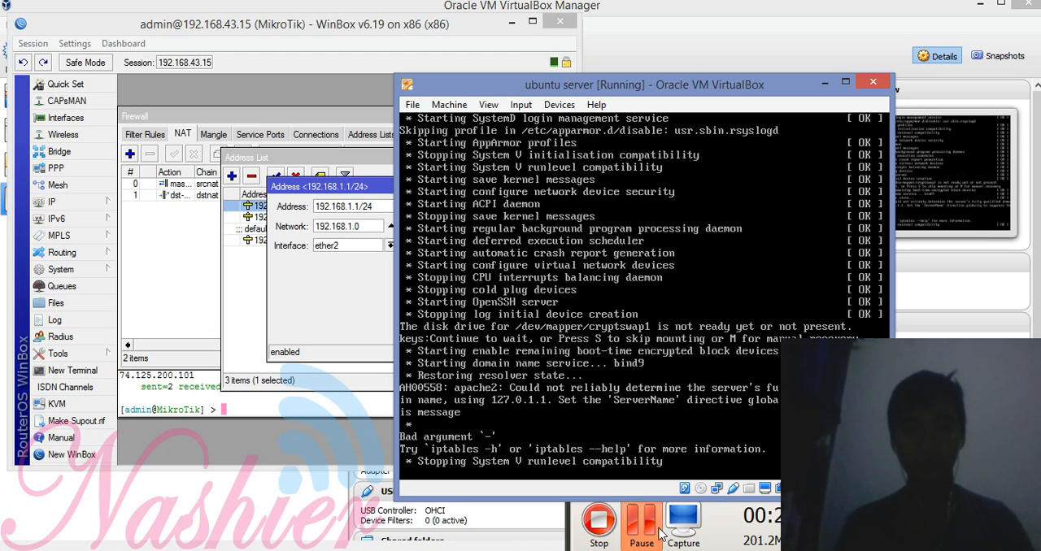
# Step: Log in to the restarted Ubuntu server console with the account's username and password
pyautogui.click(631, 536)
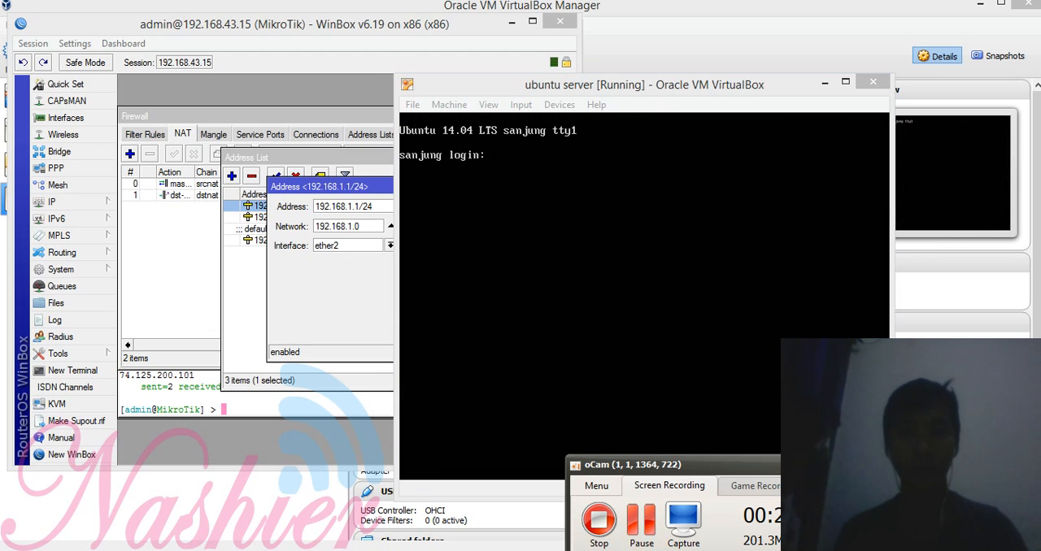
pyautogui.click(596, 256)
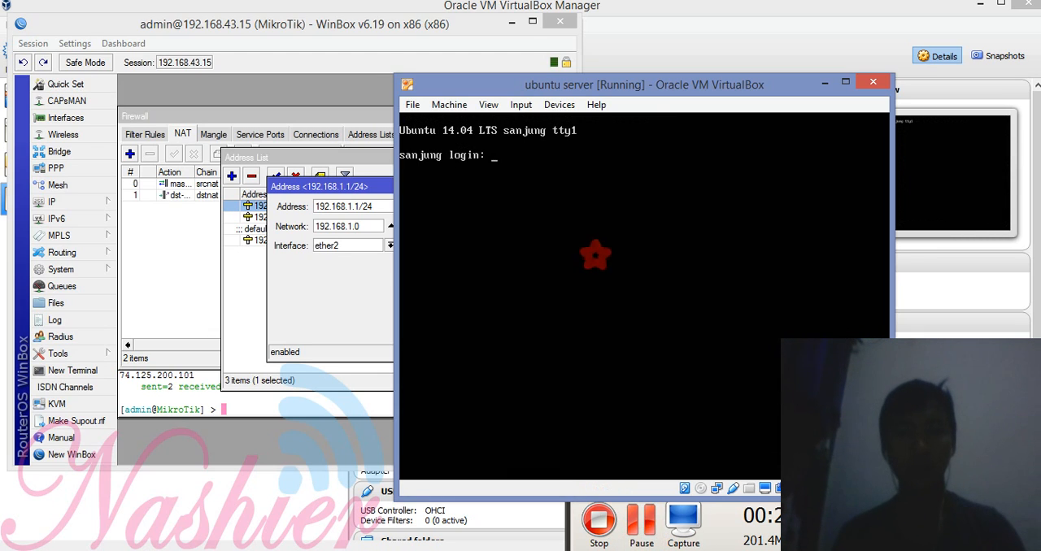
pyautogui.write('sanjung')
pyautogui.press('Return')
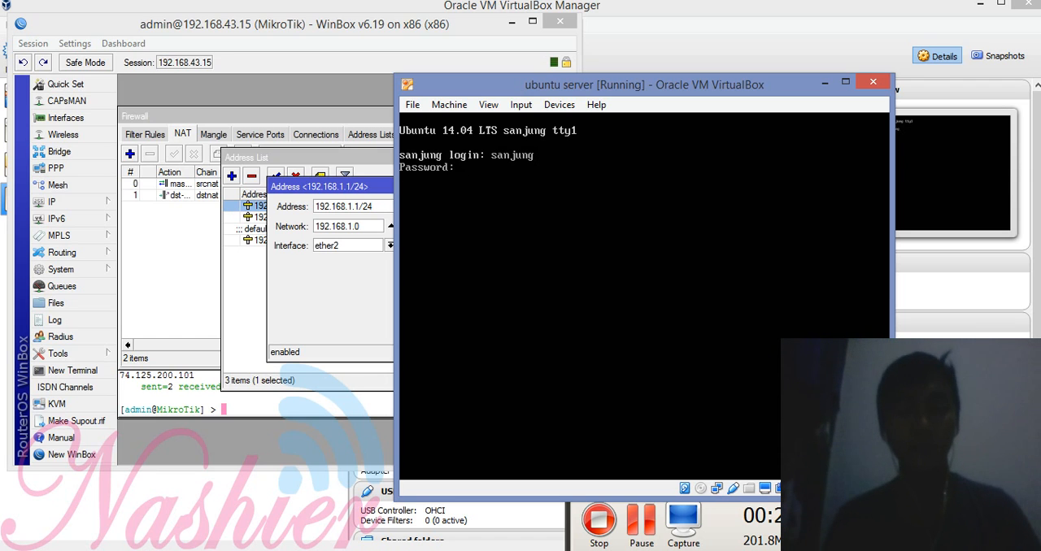
pyautogui.press('Return')
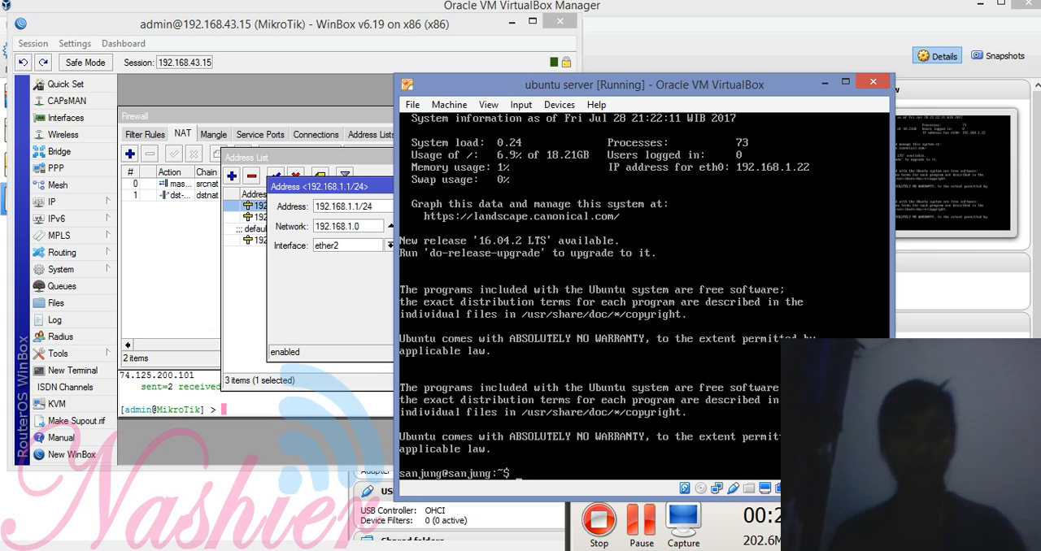
# Step: Test the server's internet connection by pinging google.com, and stop the ping after a few replies
pyautogui.write('pin')
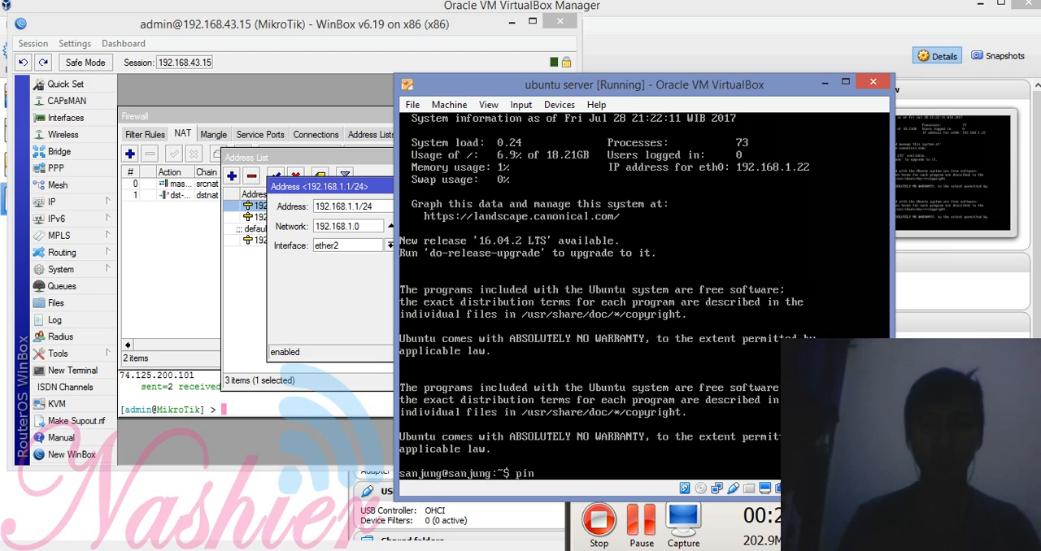
pyautogui.write('g goog')
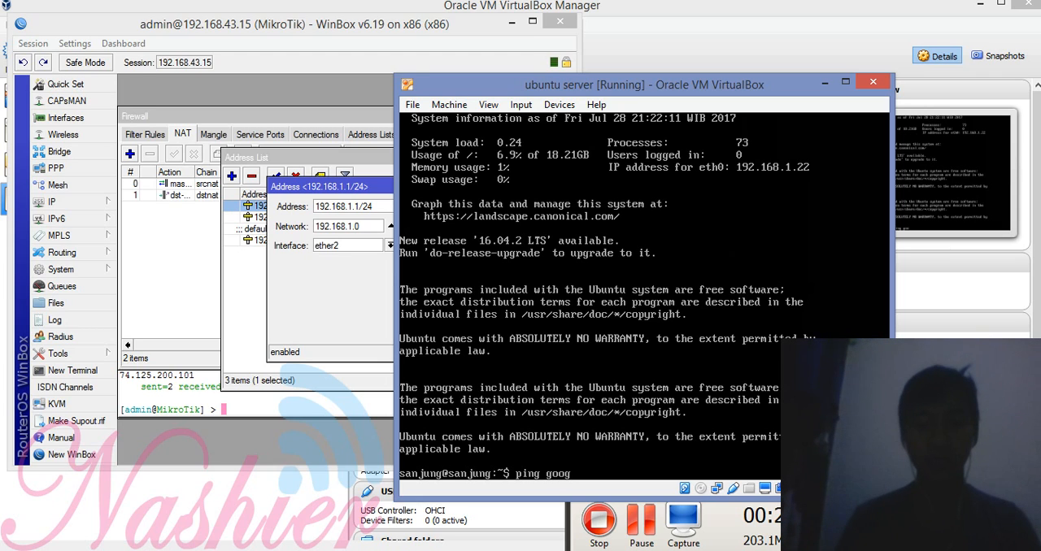
pyautogui.write('le.com')
pyautogui.press('Return')
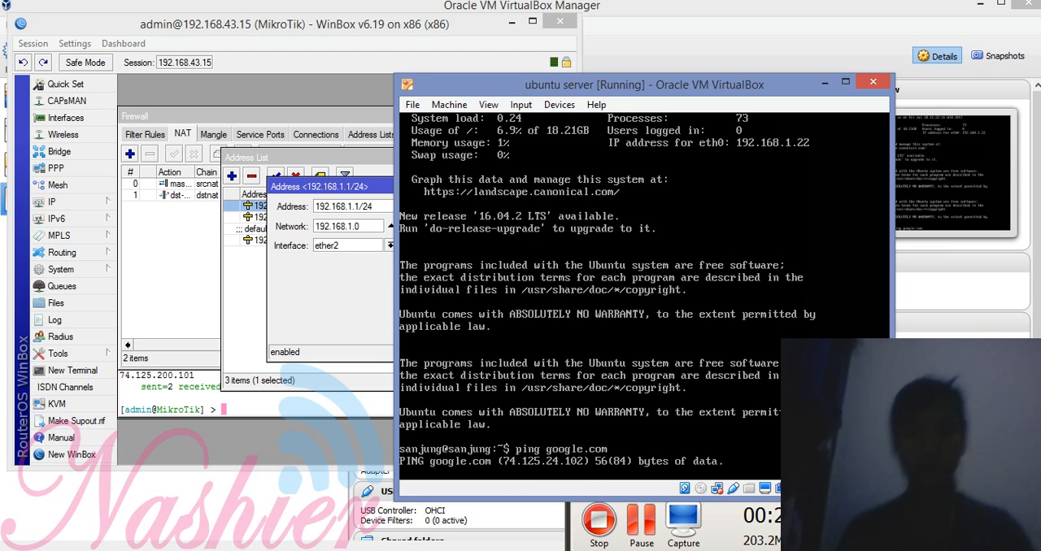
pyautogui.hotkey('ctrl', 'c')
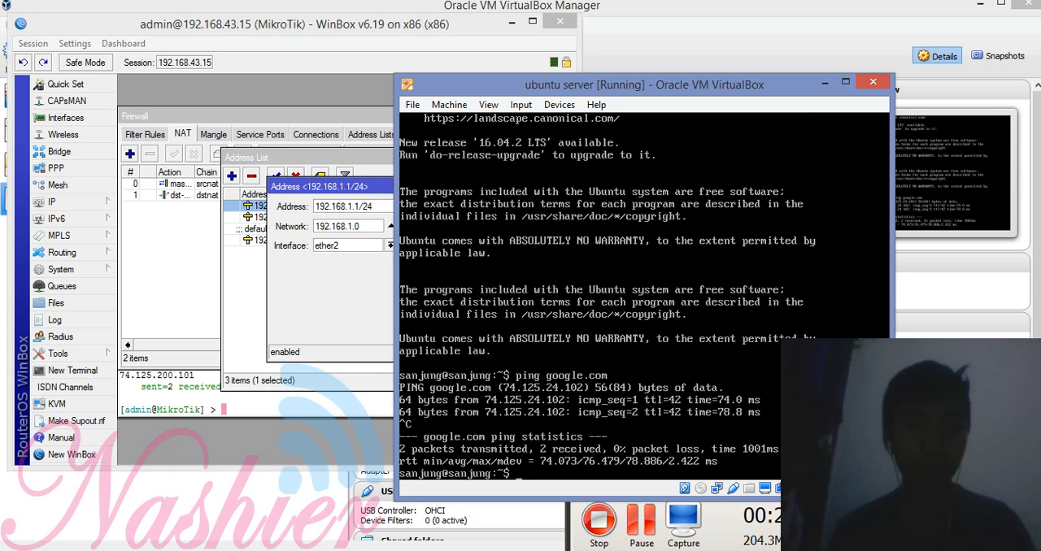
# Step: Switch to Chrome, dismiss the page-restore prompt and load 192.168.43.15:8080 to test the forwarded web server
pyautogui.click(109, 550)
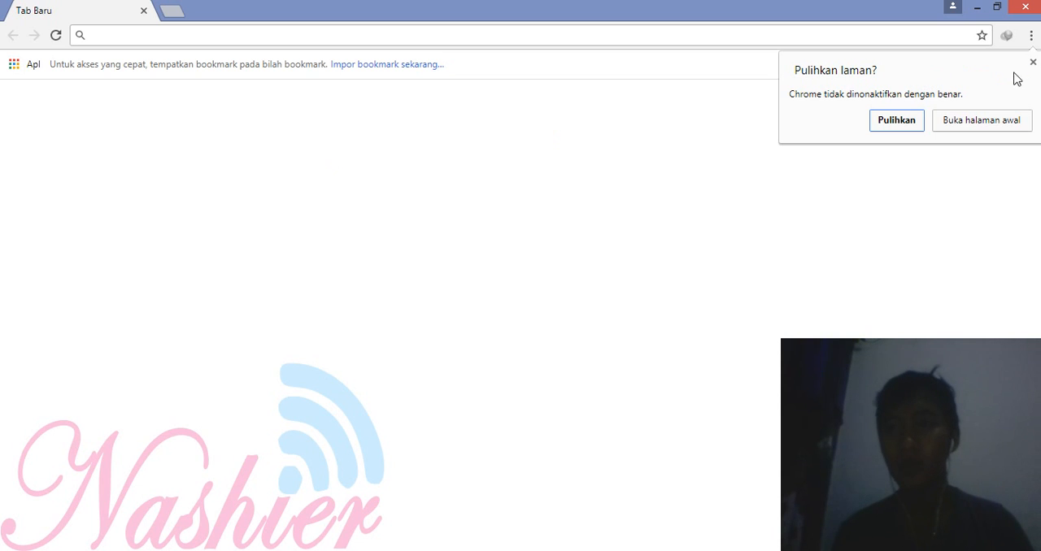
pyautogui.click(1032, 62)
pyautogui.click(569, 30)
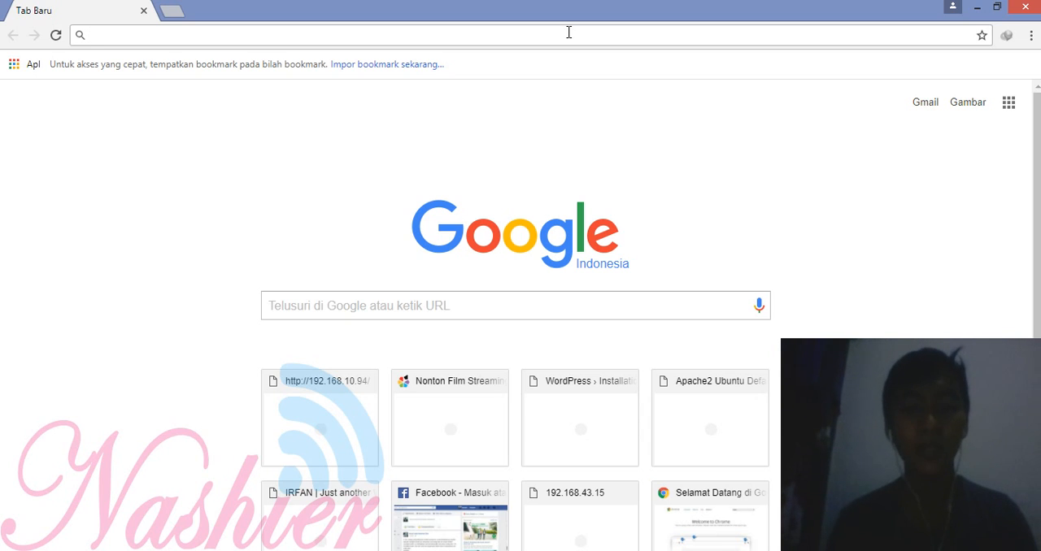
pyautogui.write('192.168')
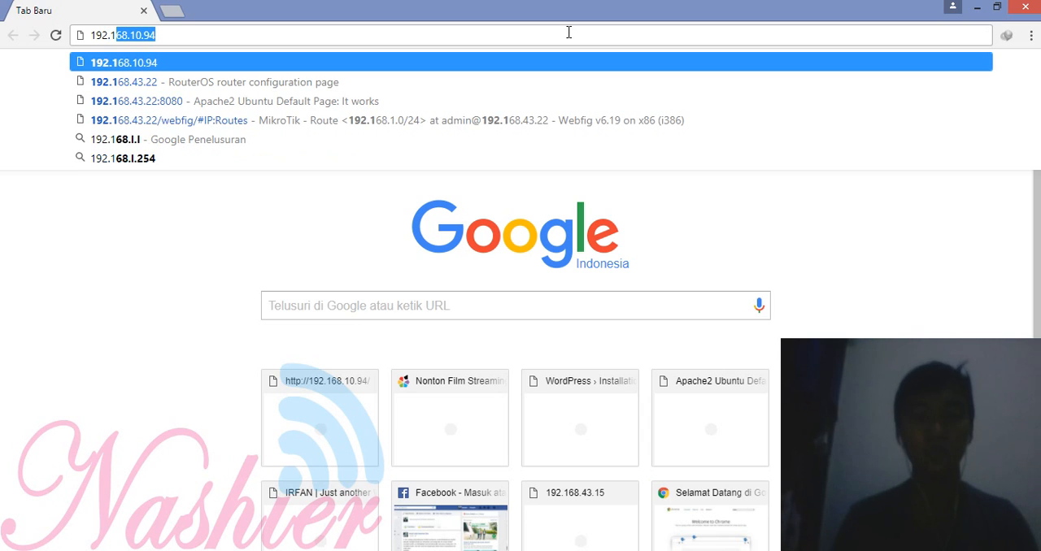
pyautogui.write('.43')
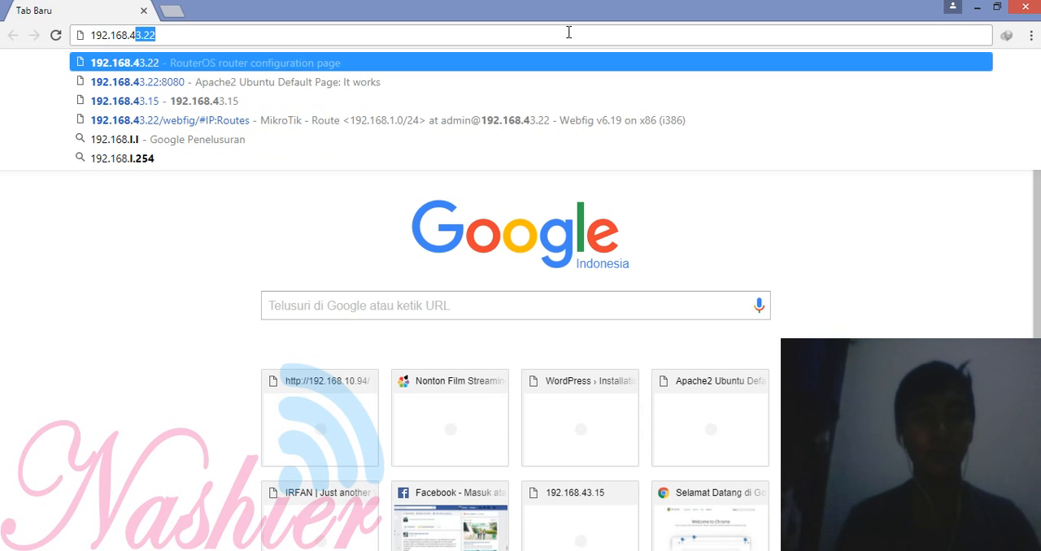
pyautogui.write('.15')
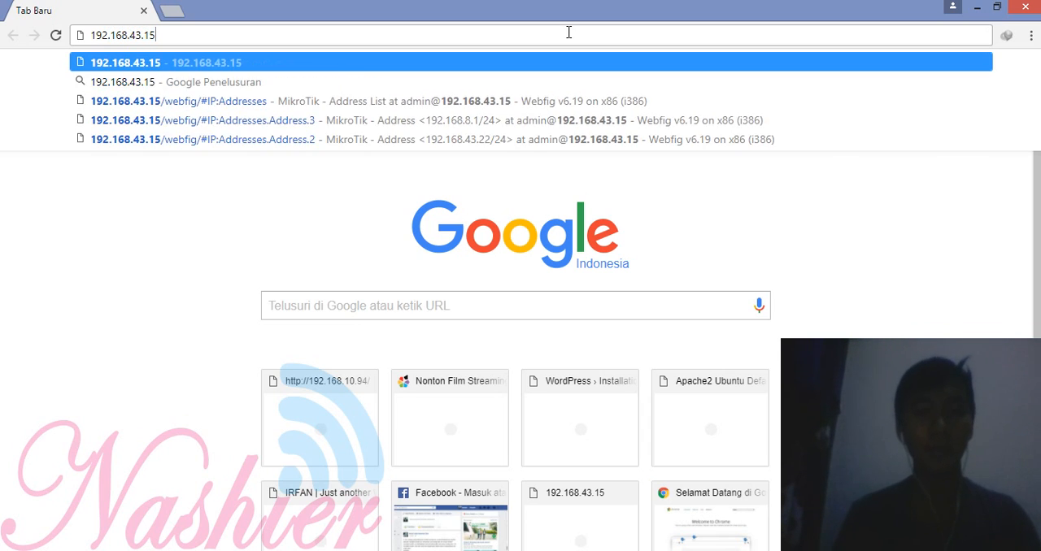
pyautogui.write(':8080')
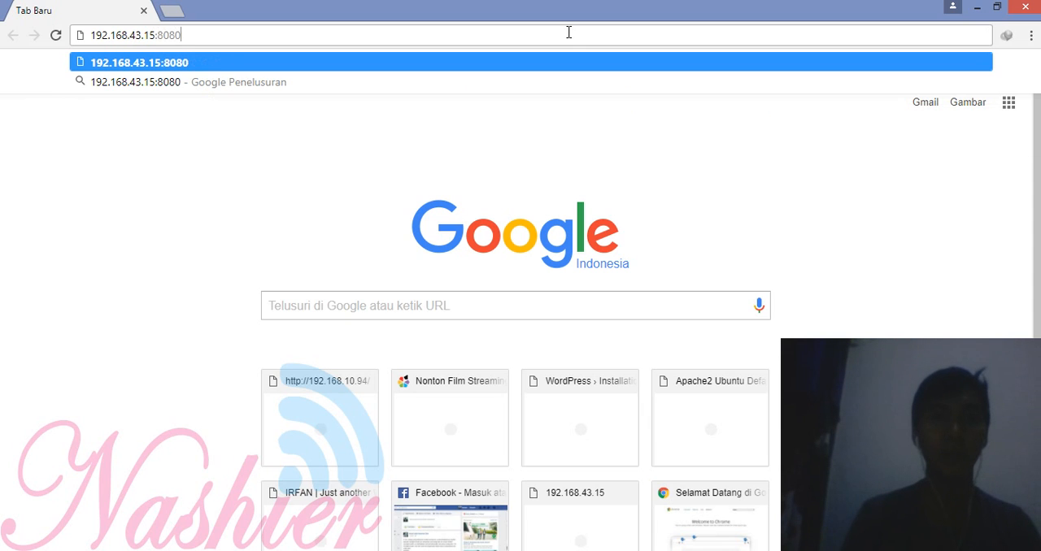
pyautogui.press('Return')
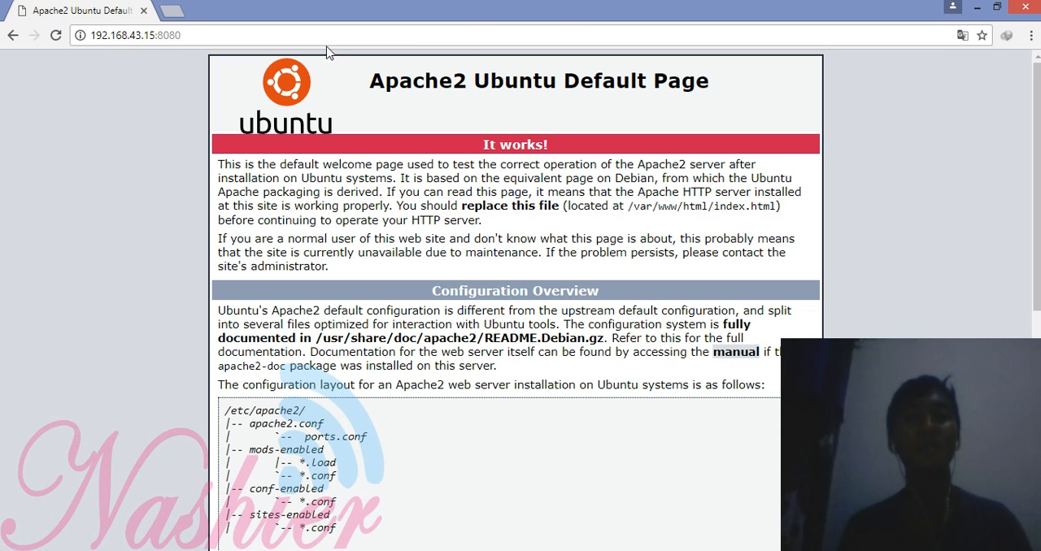
# Step: Try to reach the web server directly at its internal address, 192.168.1.22:8080
pyautogui.click(329, 36)
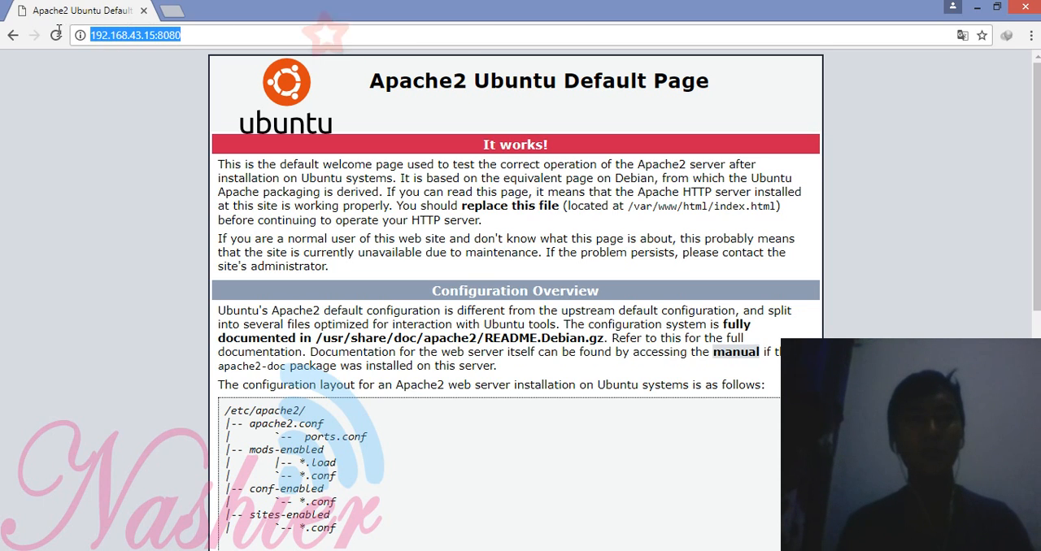
pyautogui.write('192.168')
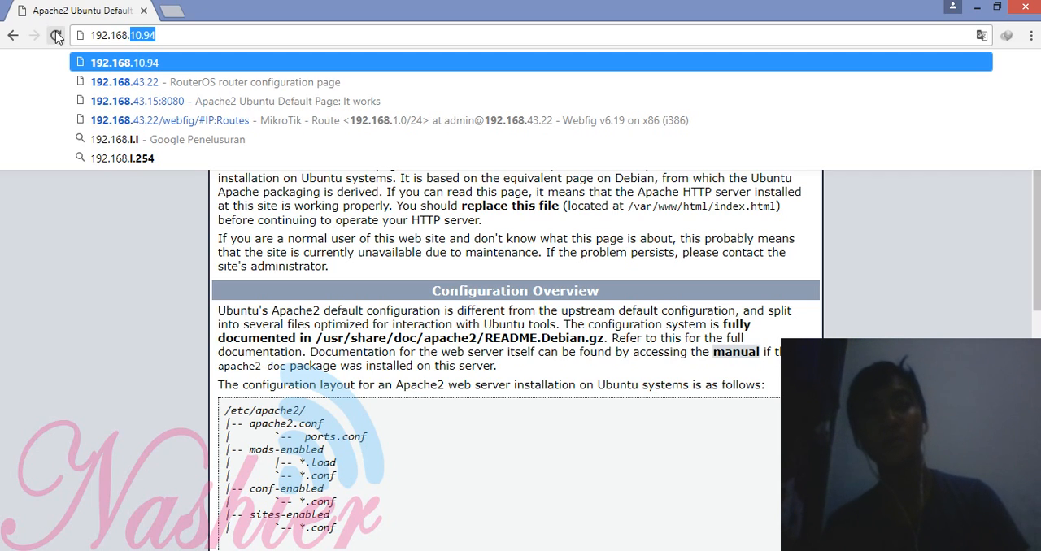
pyautogui.write('.1.')
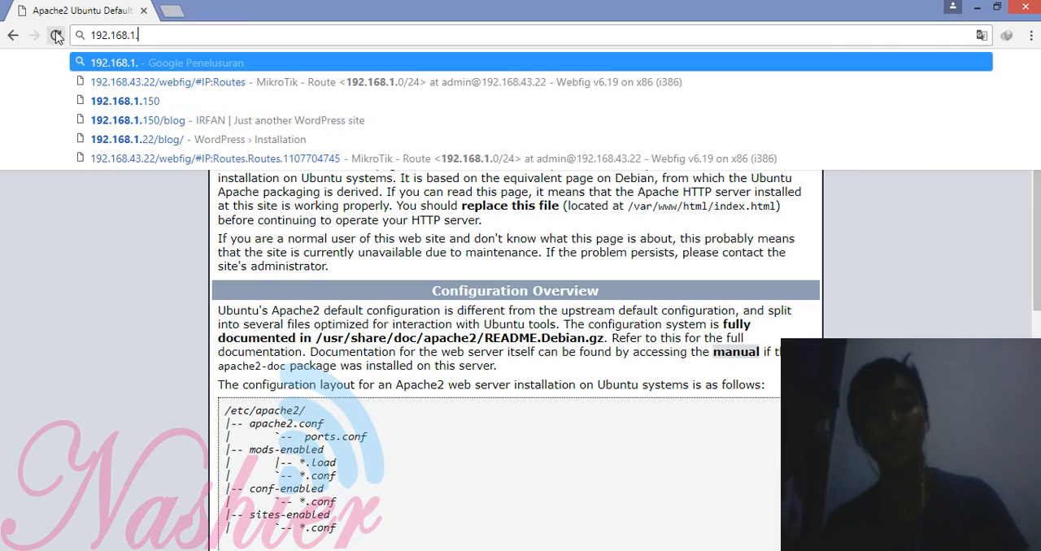
pyautogui.write('22/blo')
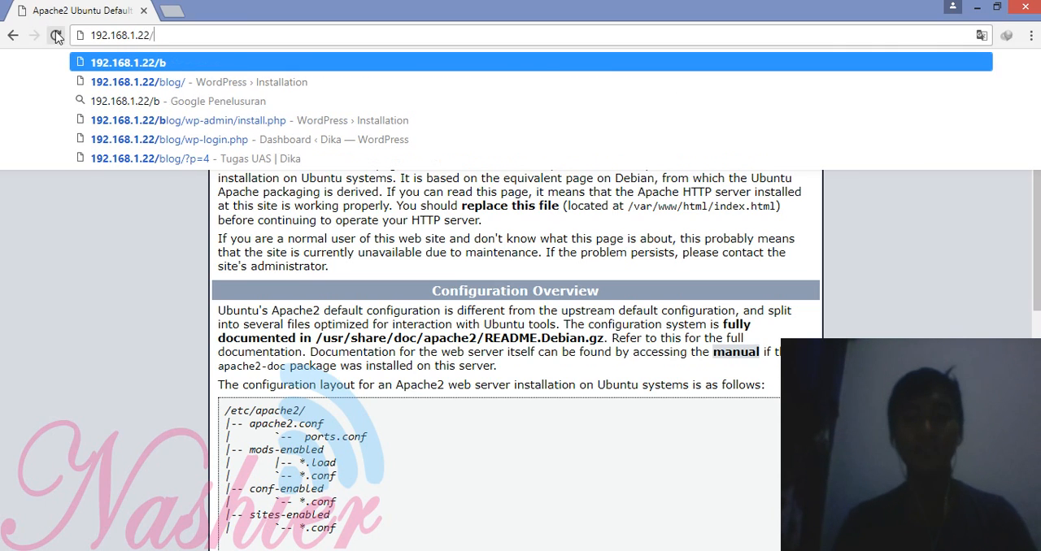
pyautogui.press('BackSpace')
pyautogui.press('BackSpace')
pyautogui.press('BackSpace')
pyautogui.press('BackSpace')
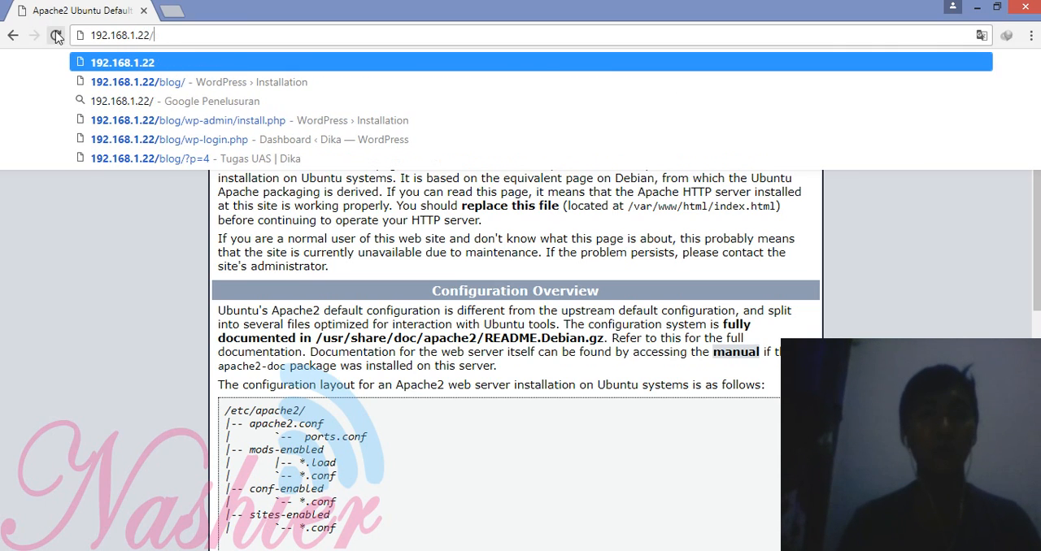
pyautogui.write(':8080')
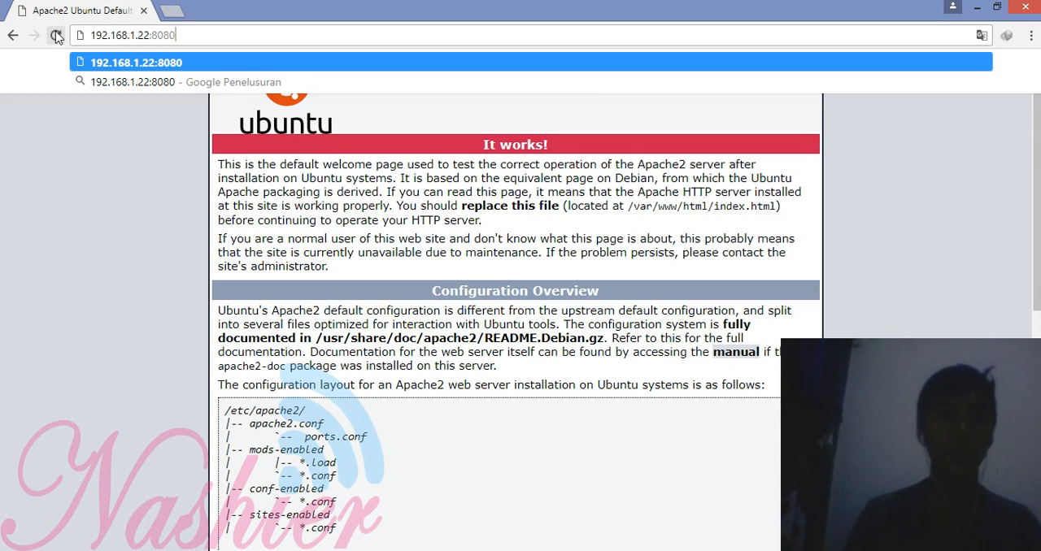
pyautogui.press('Return')
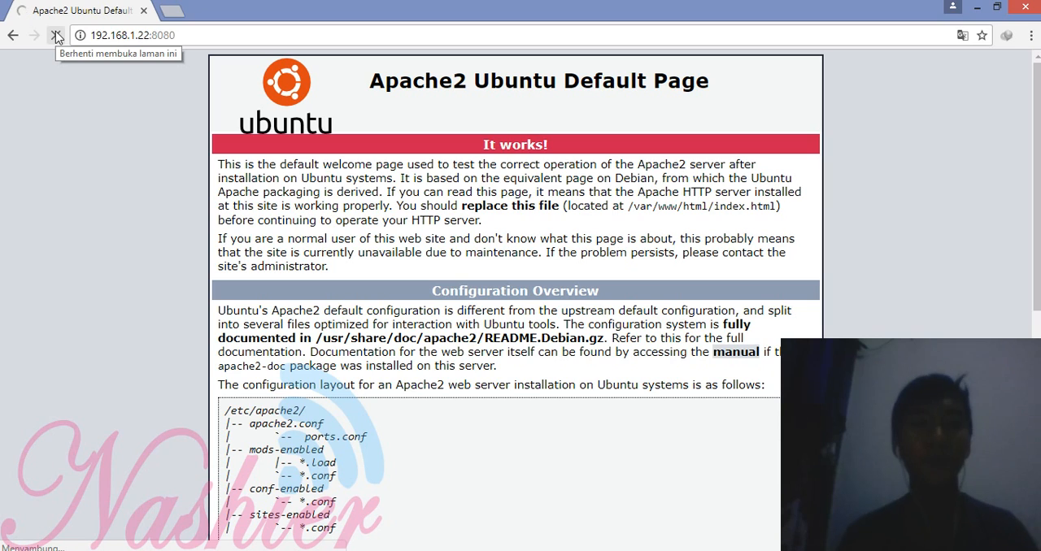
pyautogui.click(179, 36)
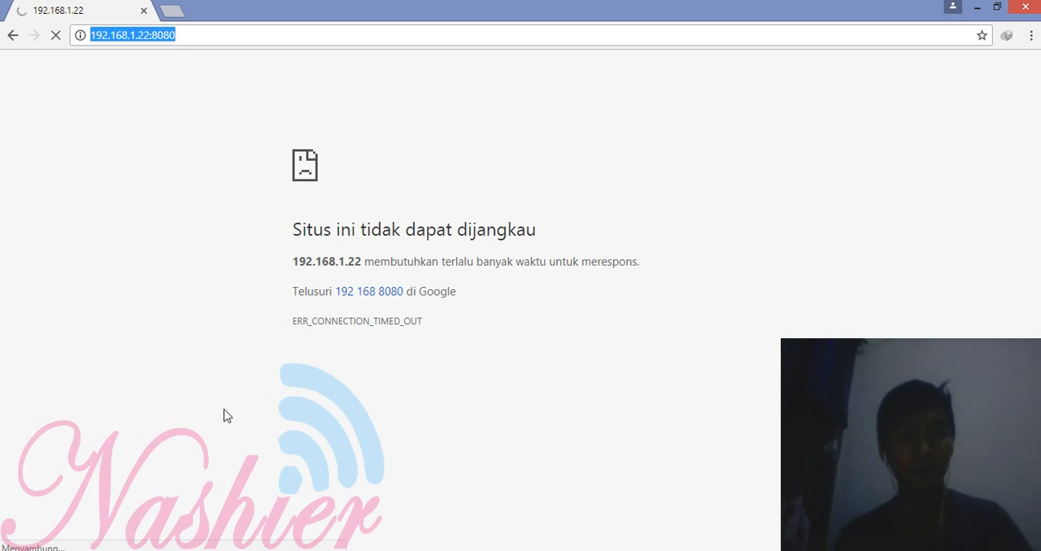
# Step: Switch to WinBox, maximize it, and enable the PPTP server in the router's PPP settings, keeping the other options at their defaults
pyautogui.click(430, 550)
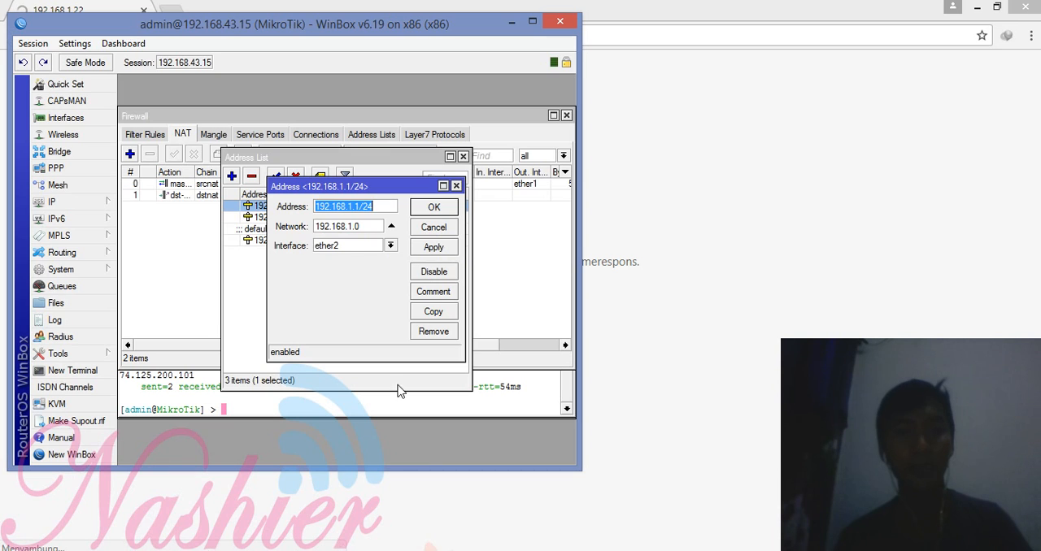
pyautogui.click(533, 22)
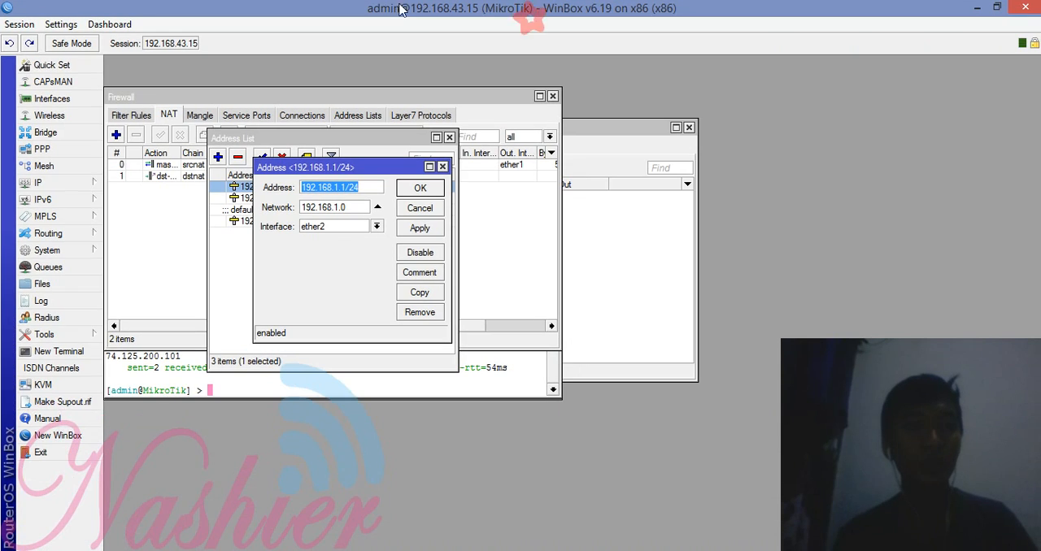
pyautogui.click(76, 147)
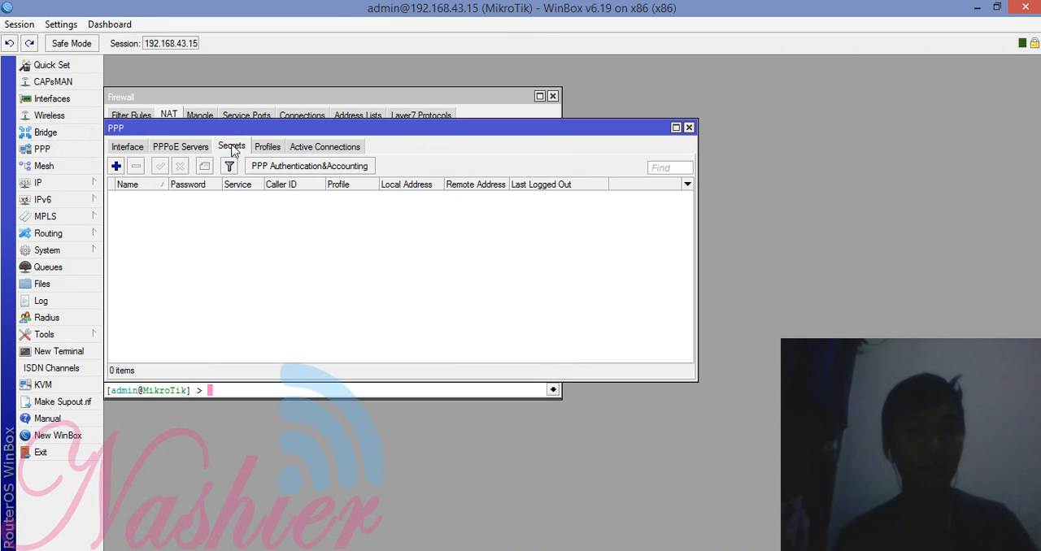
pyautogui.click(138, 149)
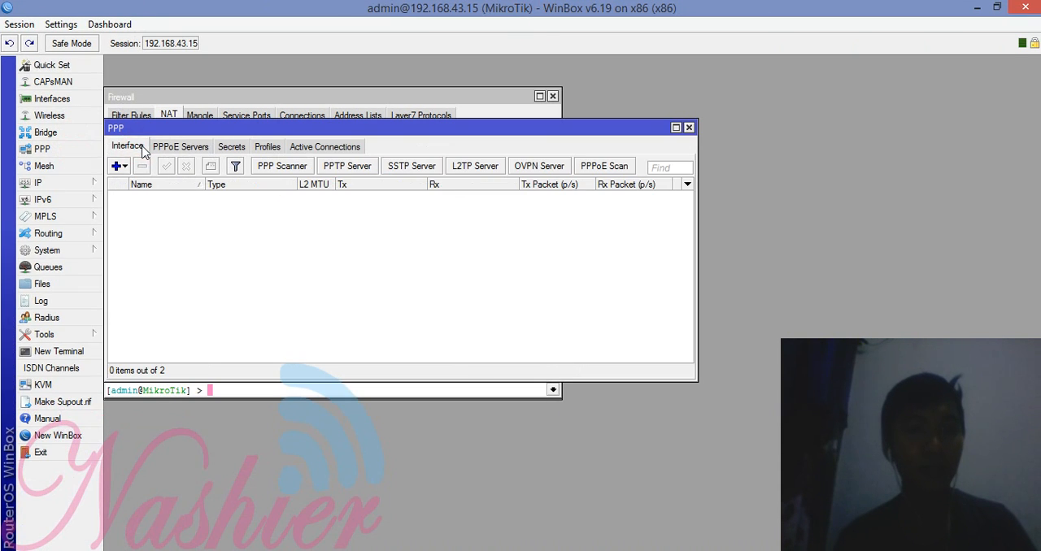
pyautogui.click(355, 168)
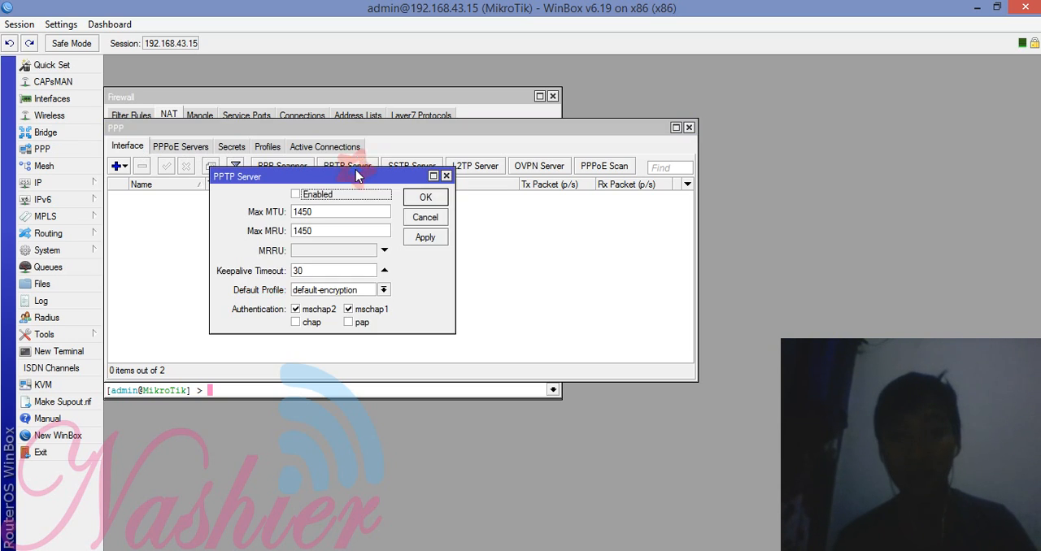
pyautogui.click(297, 195)
pyautogui.click(439, 238)
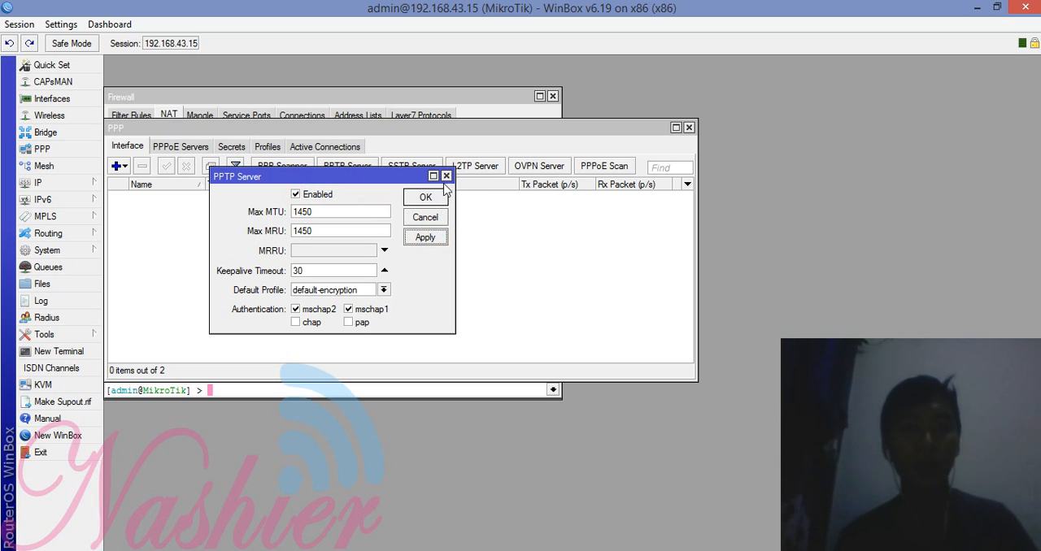
pyautogui.click(435, 197)
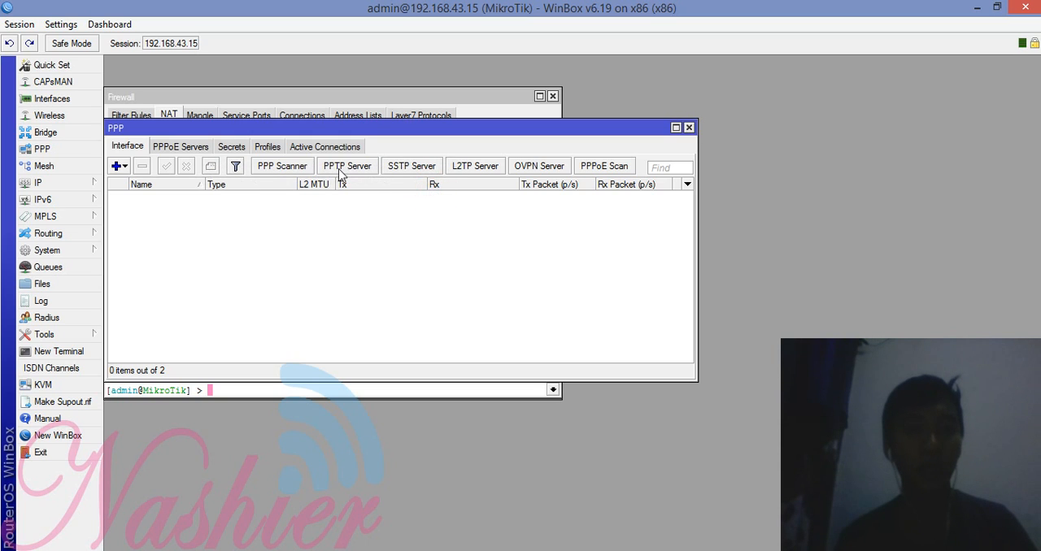
# Step: Start a new PPP secret, enter the VPN user name and password, and choose the default-encryption profile
pyautogui.click(231, 146)
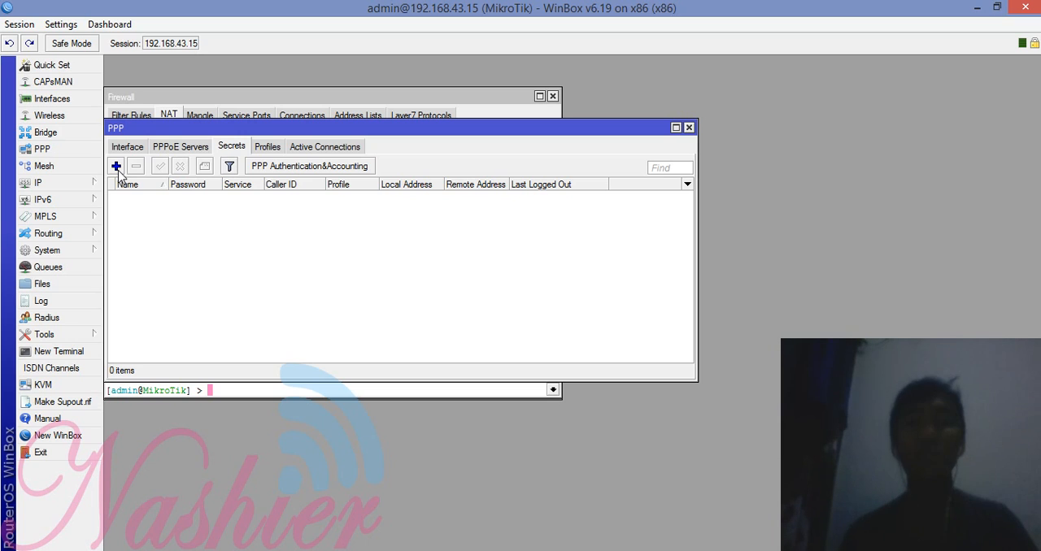
pyautogui.click(116, 167)
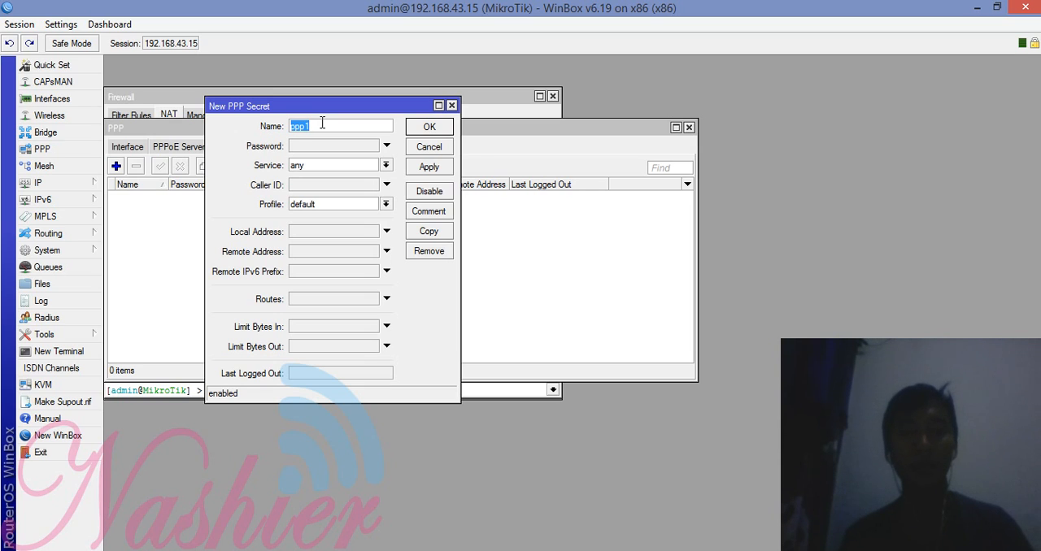
pyautogui.write('nashier')
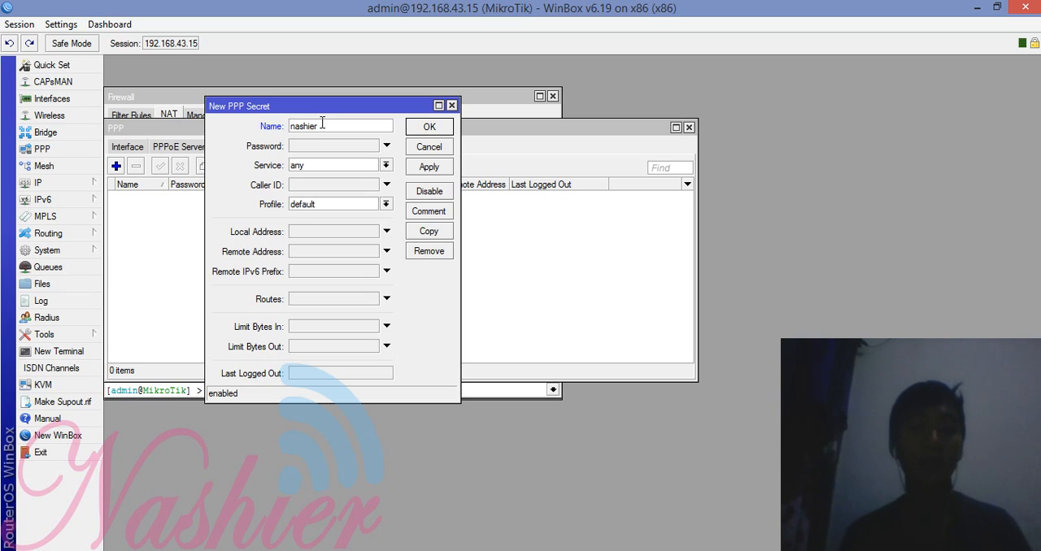
pyautogui.click(317, 147)
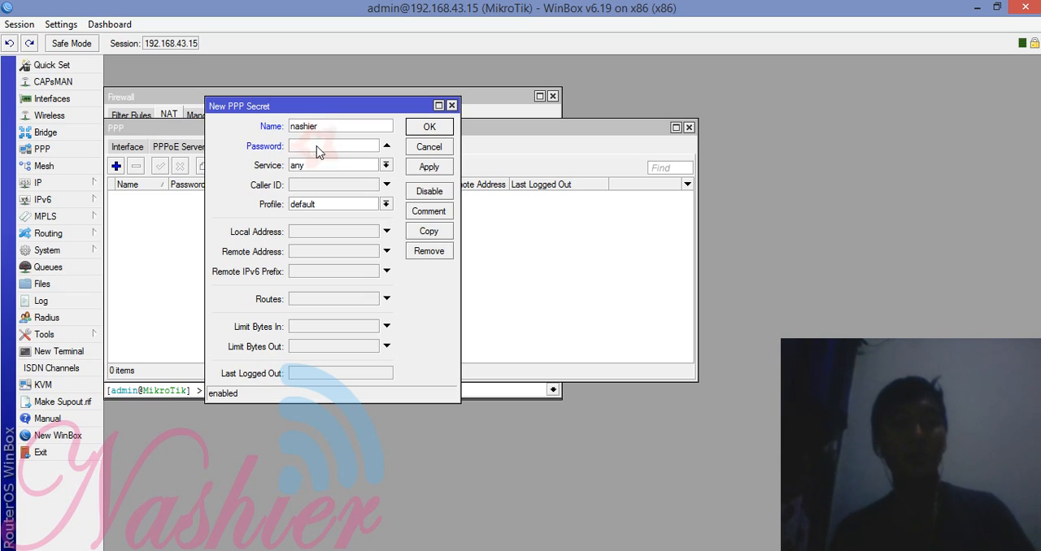
pyautogui.write('1234')
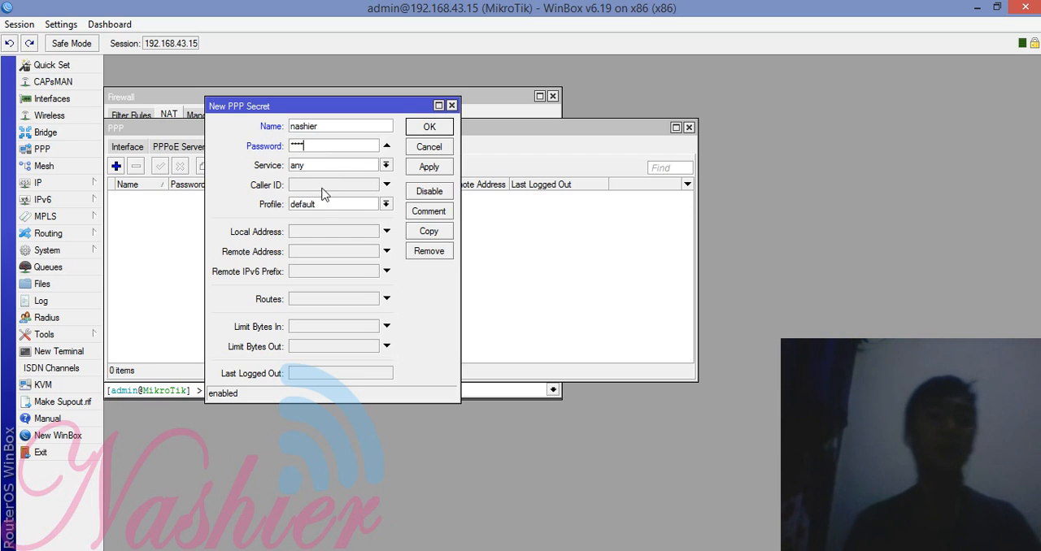
pyautogui.click(326, 204)
pyautogui.click(321, 225)
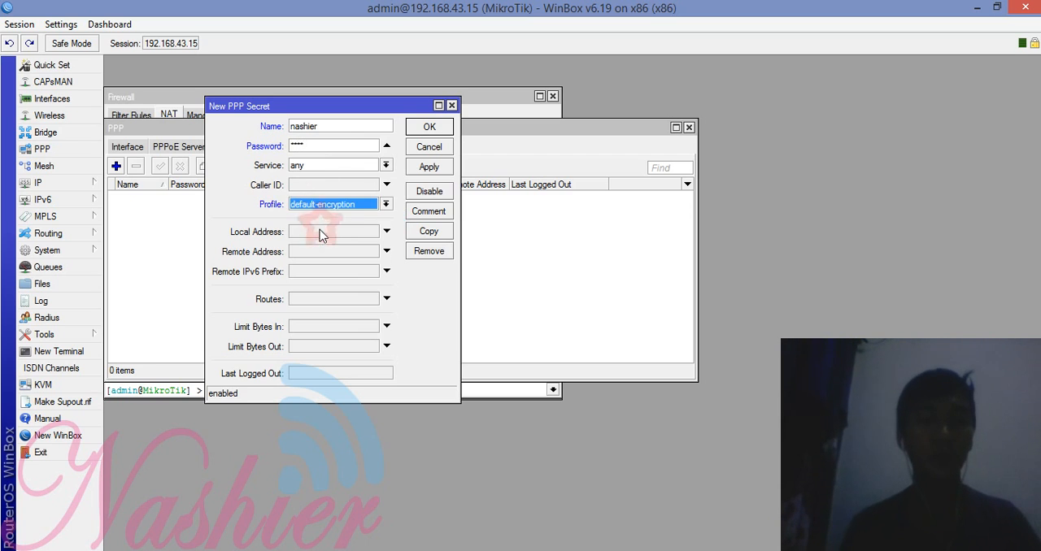
# Step: Set the new PPP secret's local address to 20.20.20.15 and its remote address to 20.20.20.3
pyautogui.click(320, 232)
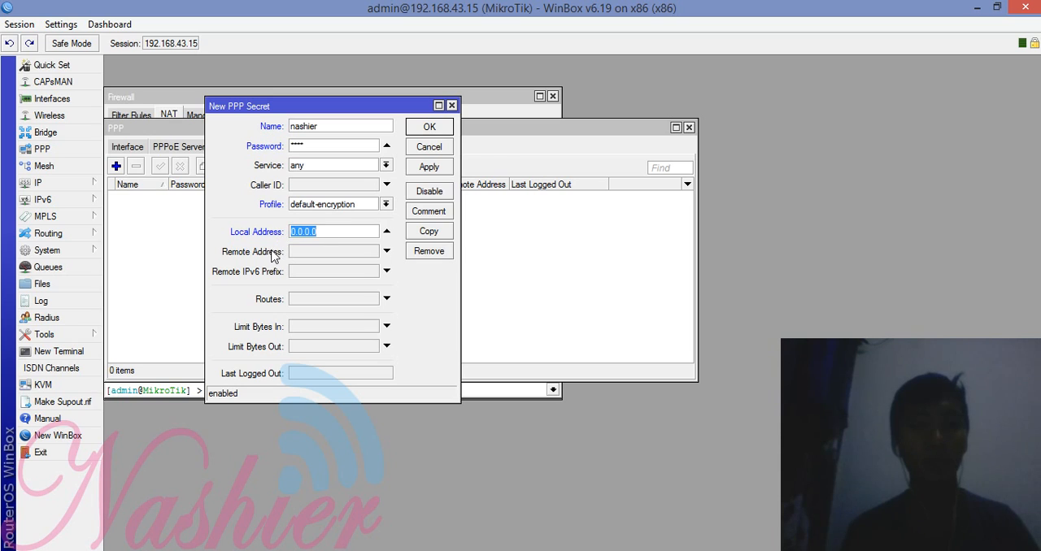
pyautogui.write('20')
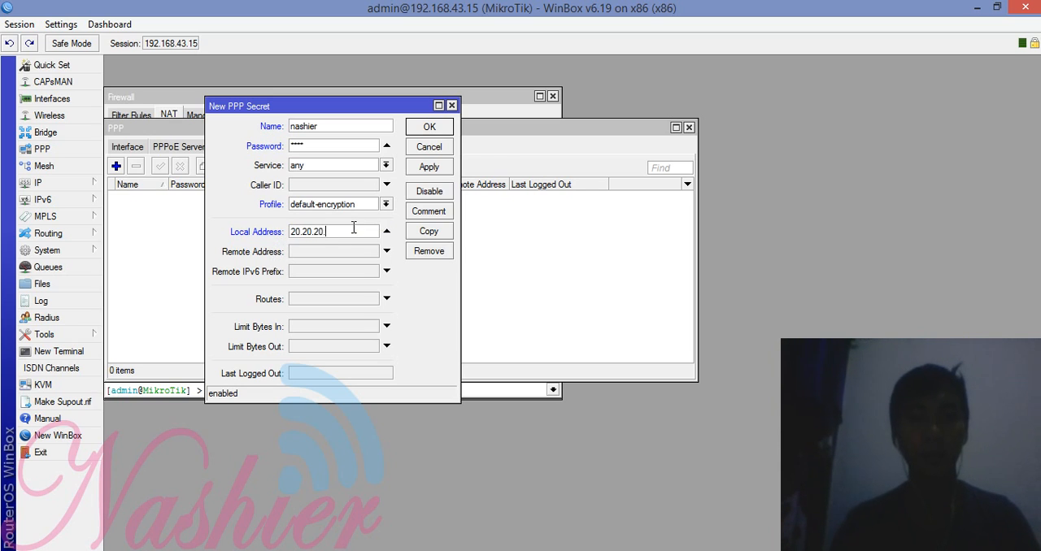
pyautogui.write('.20.20.15')
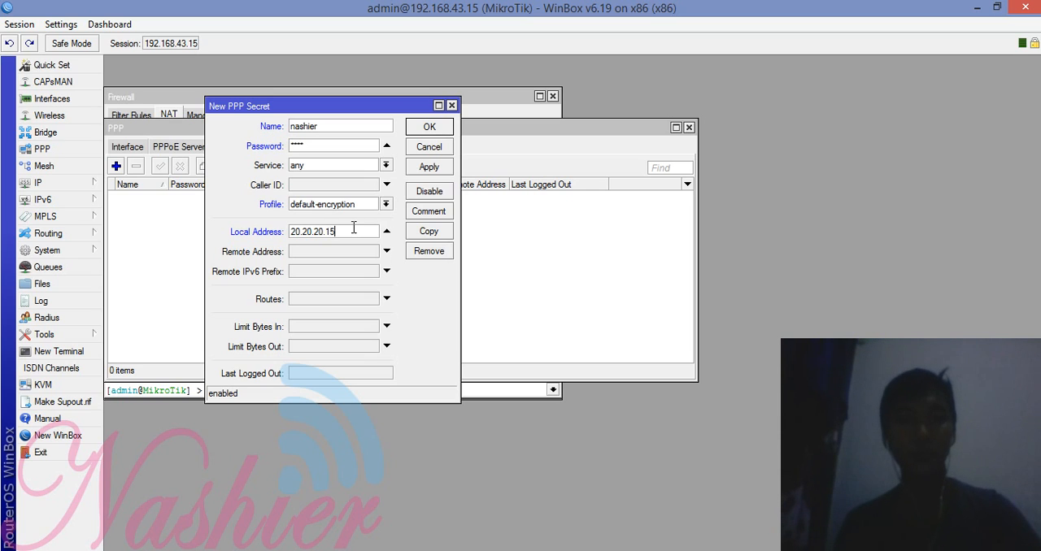
pyautogui.click(343, 248)
pyautogui.write('20.20.20.')
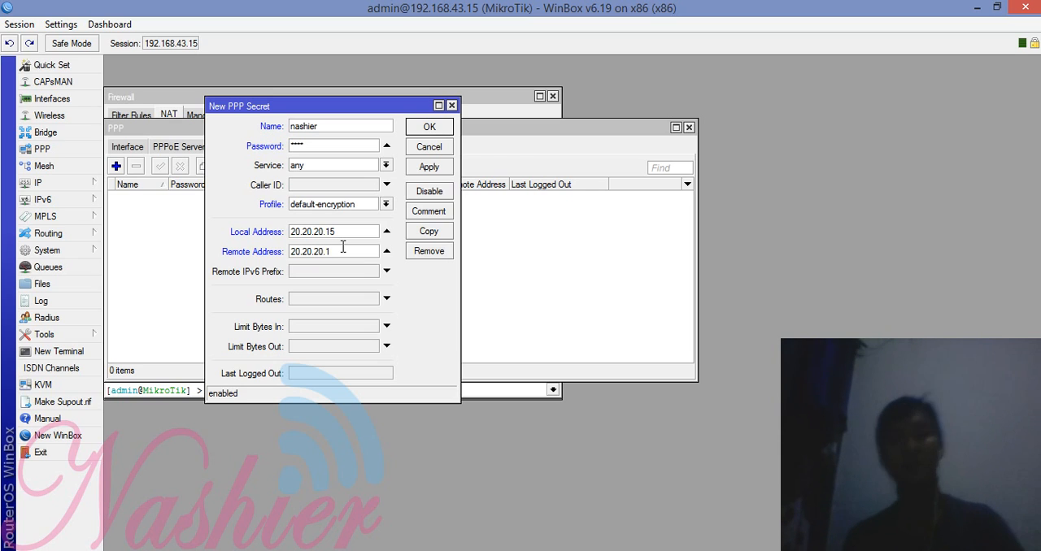
pyautogui.write('3')
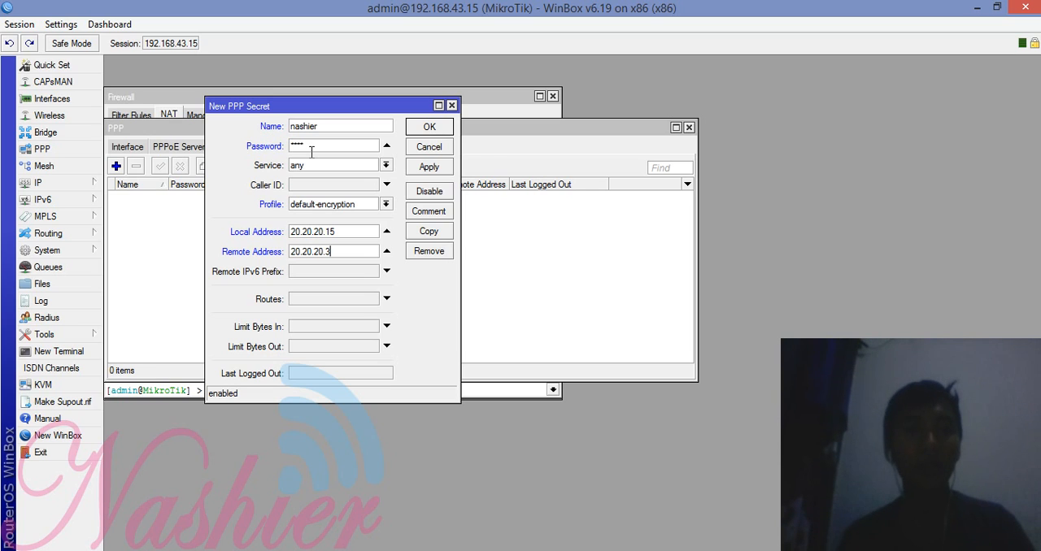
# Step: Check the local and remote addresses, and save the new PPP secret
pyautogui.moveTo(347, 232); pyautogui.dragTo(290, 236)
pyautogui.click(355, 235)
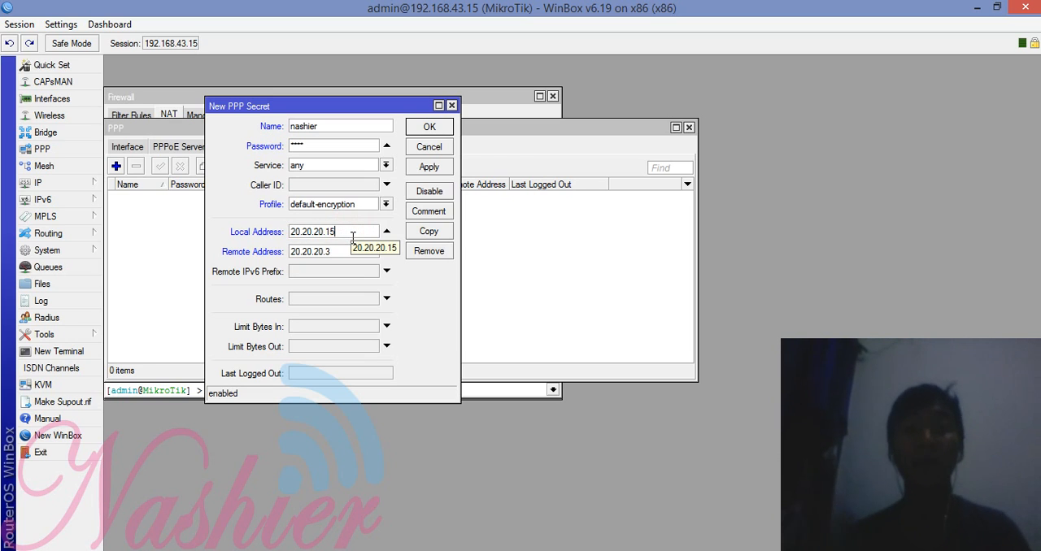
pyautogui.doubleClick(337, 232)
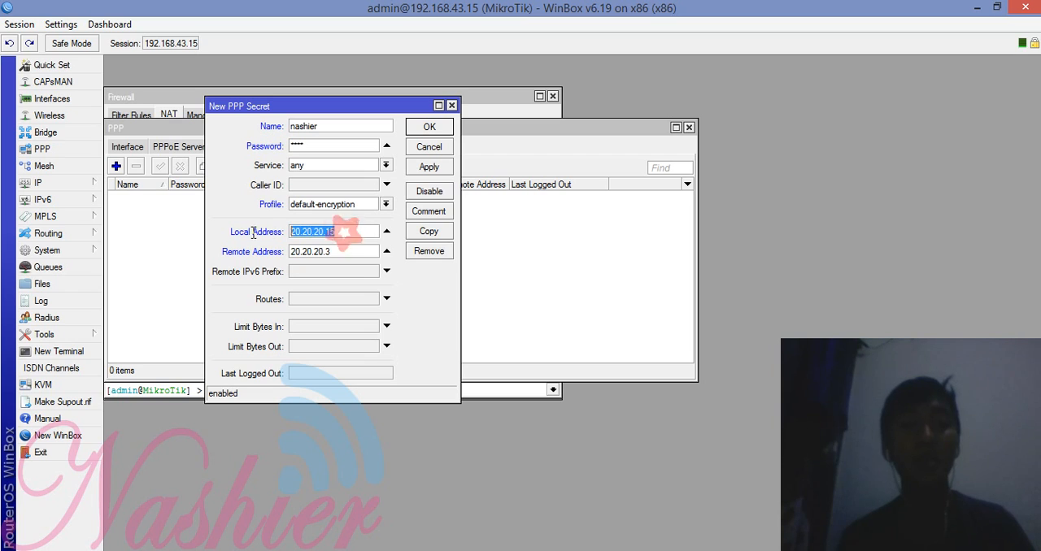
pyautogui.doubleClick(338, 252)
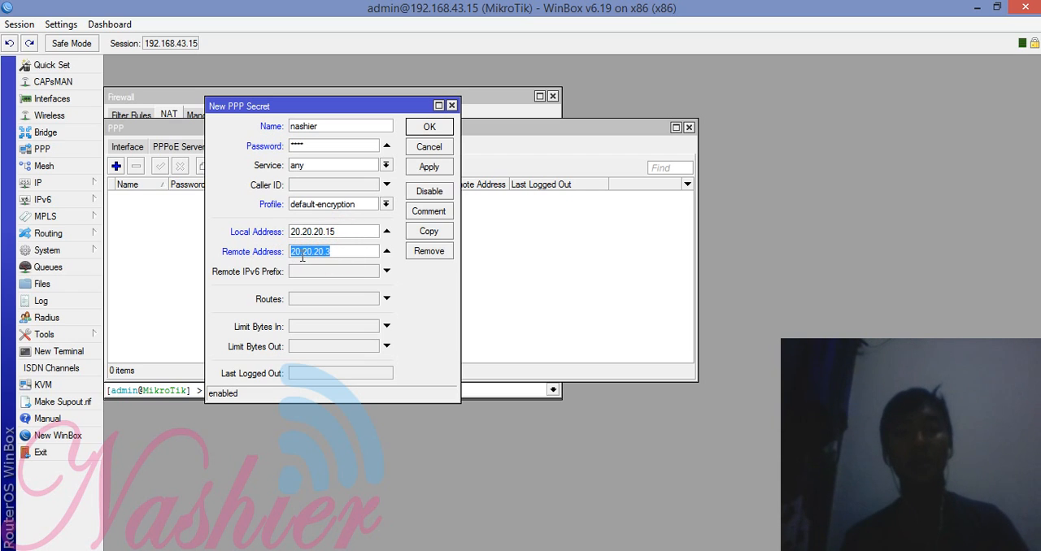
pyautogui.click(338, 253)
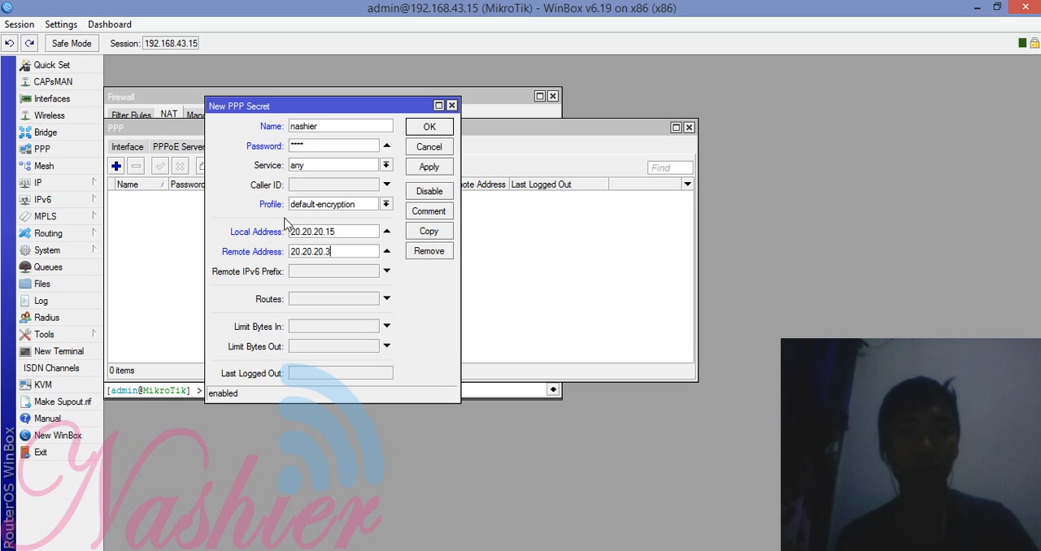
pyautogui.click(423, 167)
pyautogui.click(428, 124)
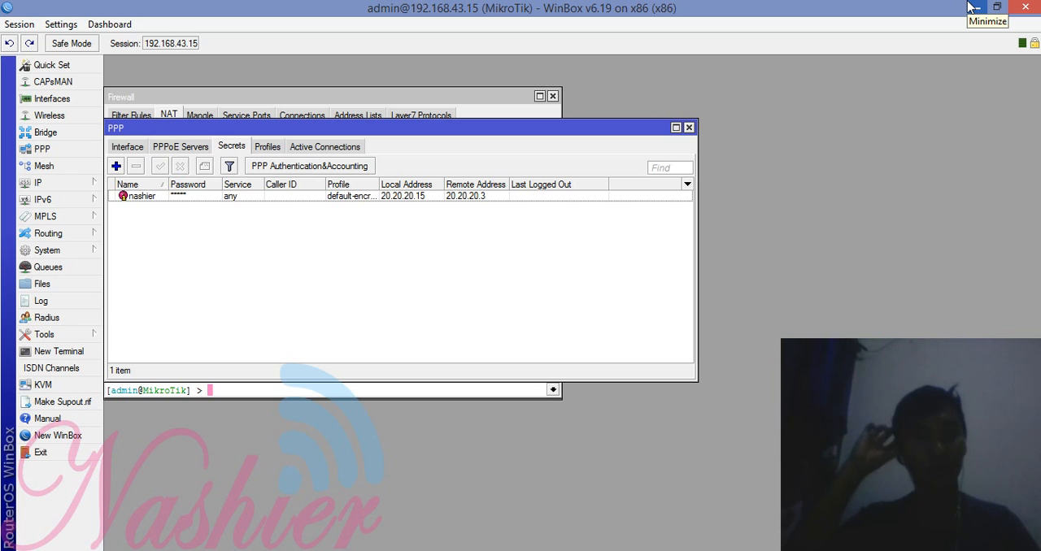
# Step: Switch to the Network and Sharing Center and start a new workplace VPN connection over the Internet, not reusing an existing connection
pyautogui.click(972, 7)
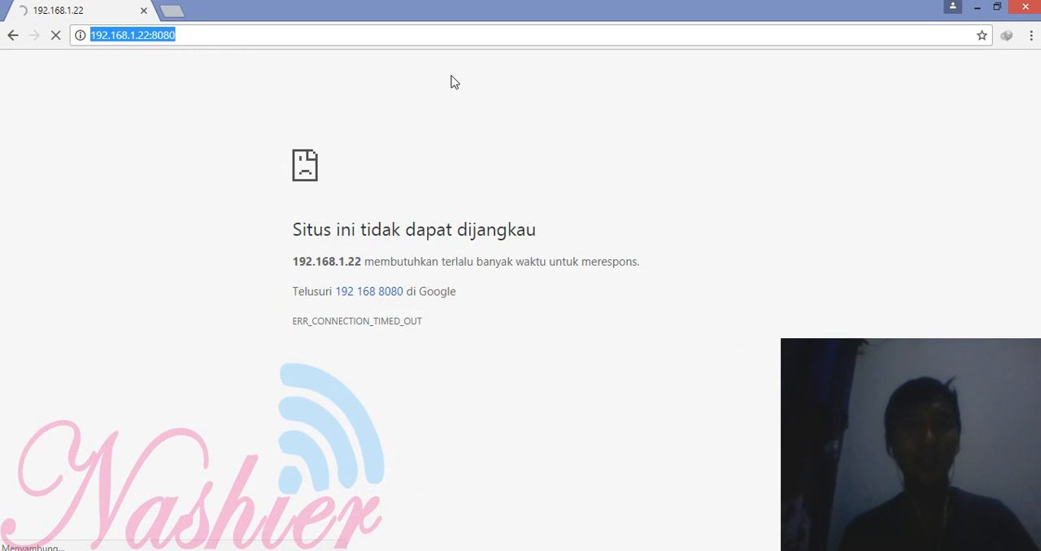
pyautogui.click(206, 40)
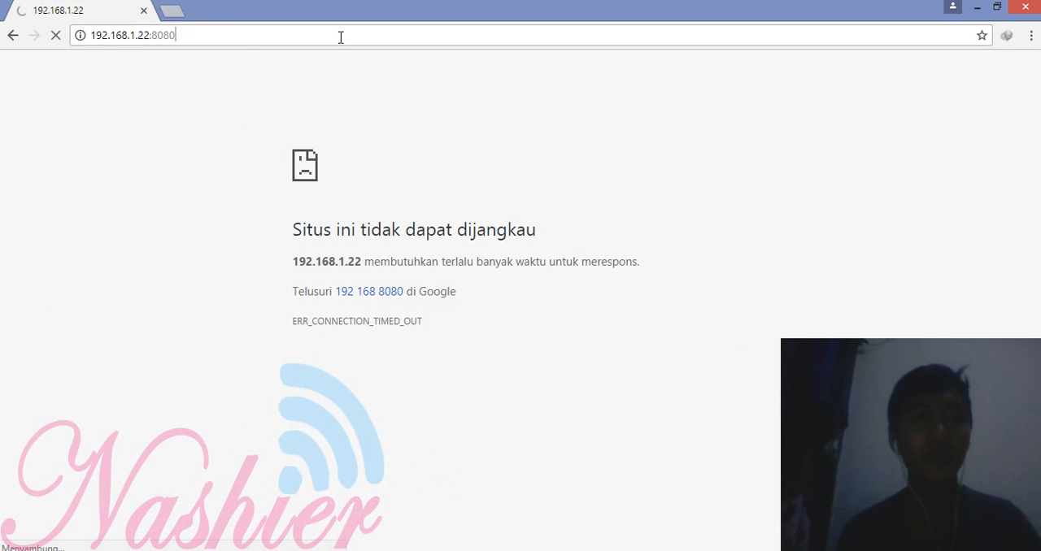
pyautogui.hotkey('alt', 'Tab')
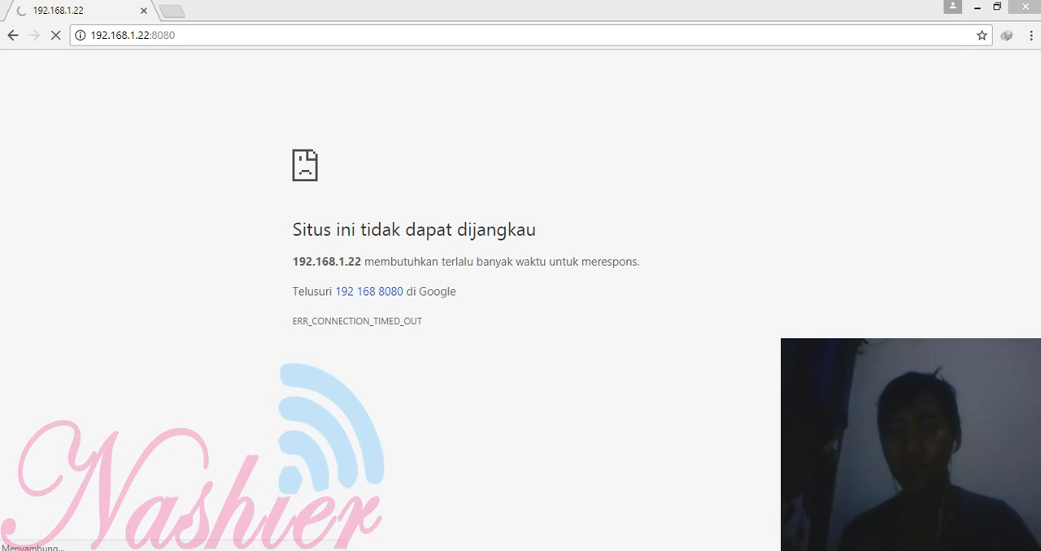
pyautogui.click(713, 486)
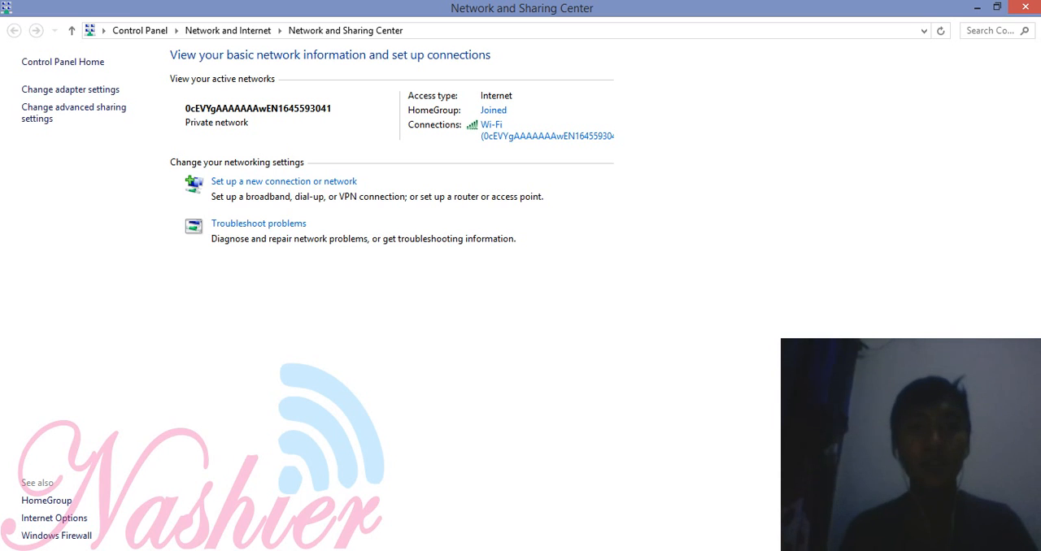
pyautogui.click(327, 179)
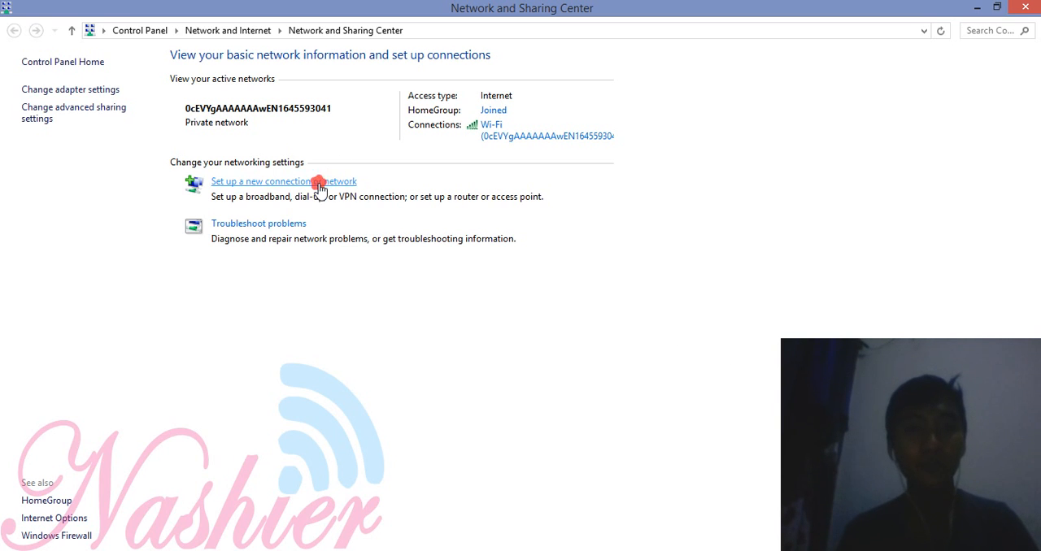
pyautogui.doubleClick(398, 344)
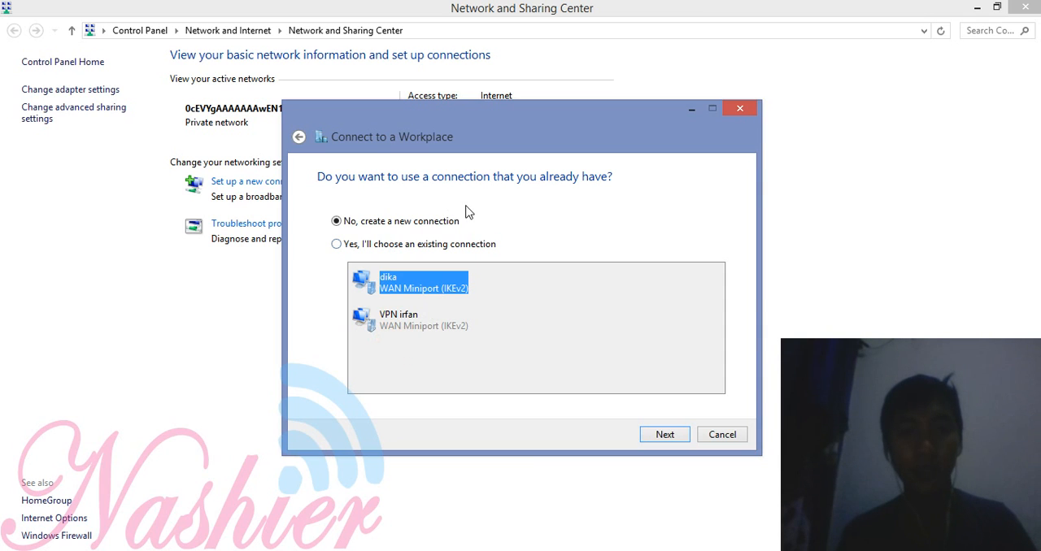
pyautogui.click(665, 436)
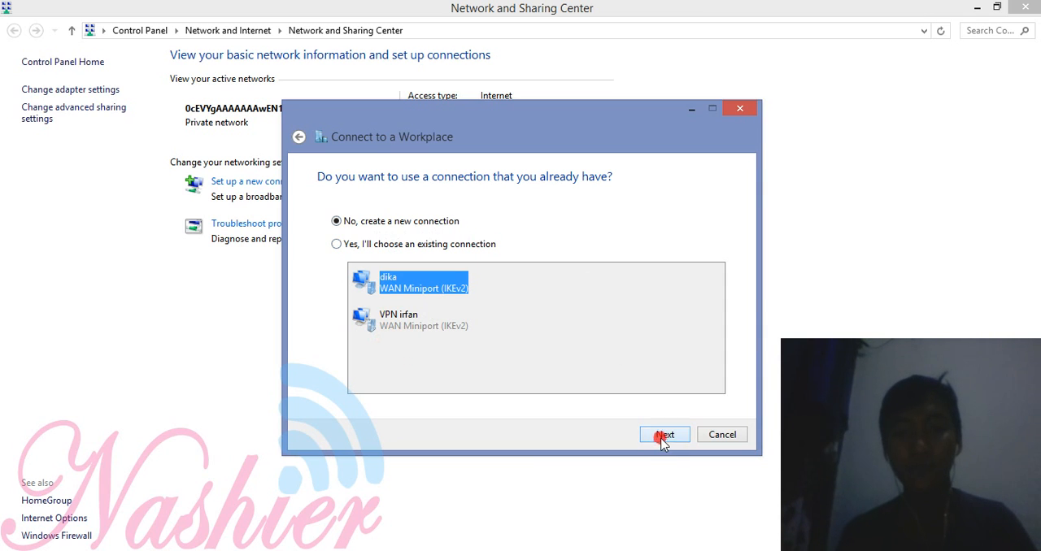
pyautogui.click(504, 214)
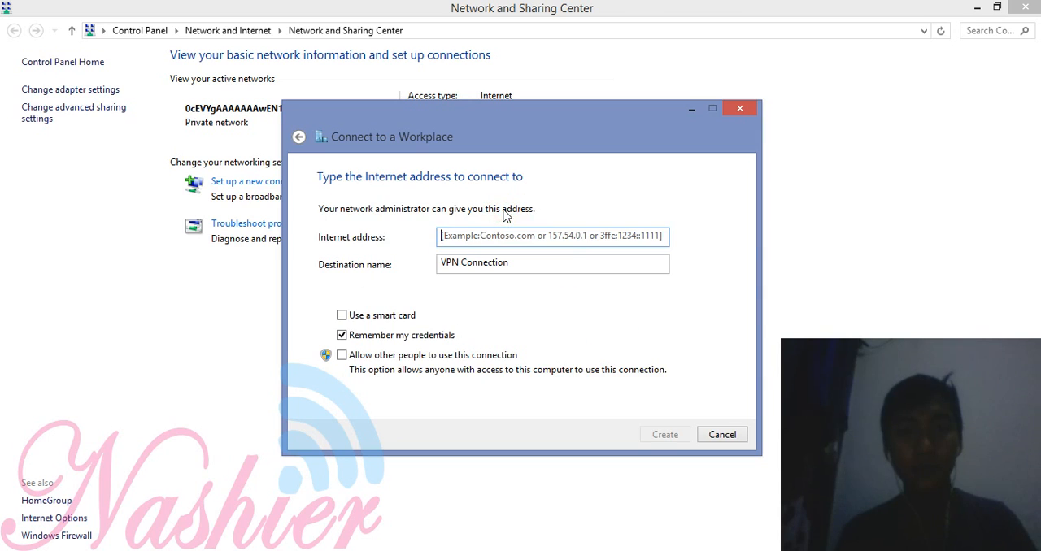
# Step: Set the VPN's Internet address to 192.168.43.15, replace "Connection" in its destination name with the owner's name, and create it
pyautogui.write('19')
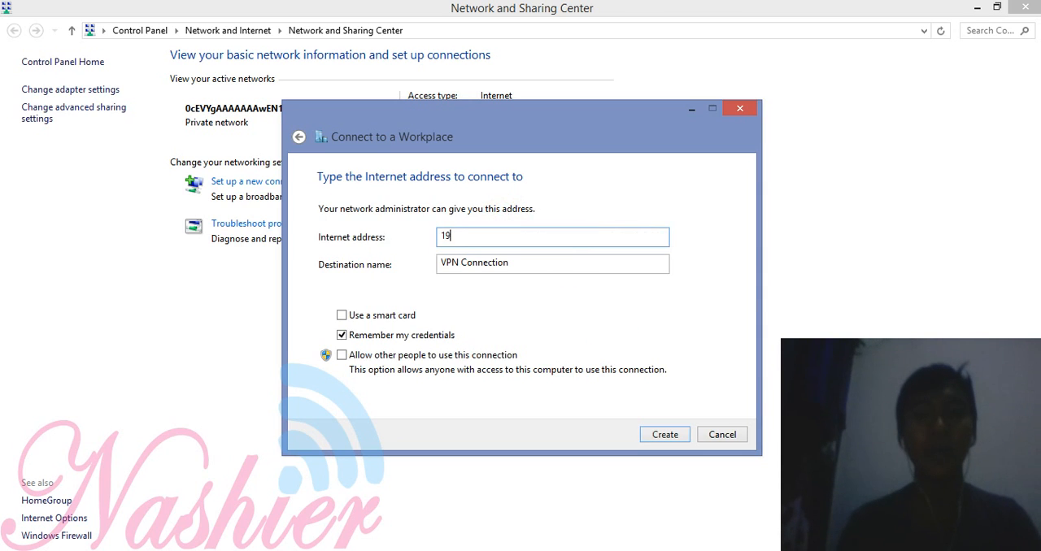
pyautogui.write('2.')
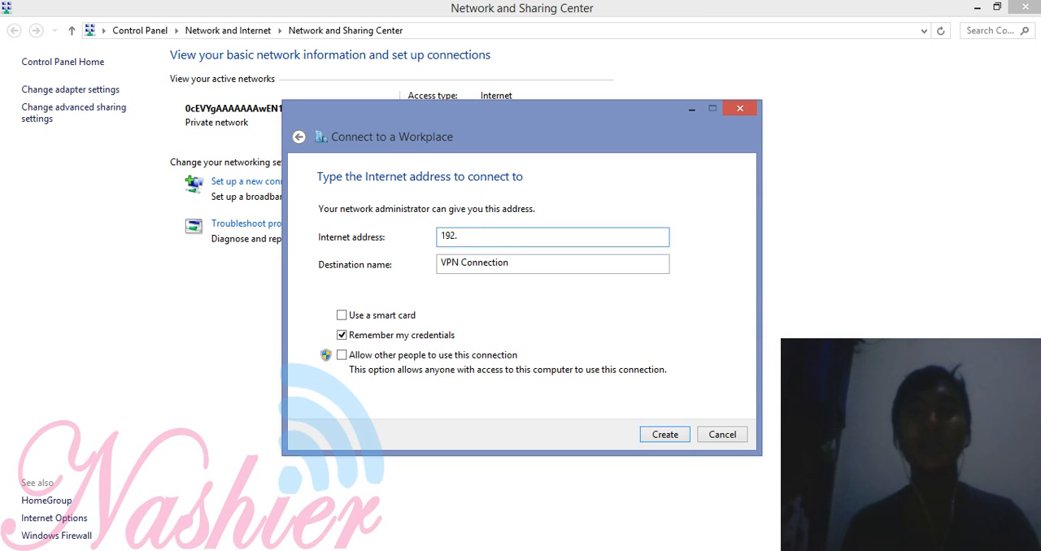
pyautogui.write('168')
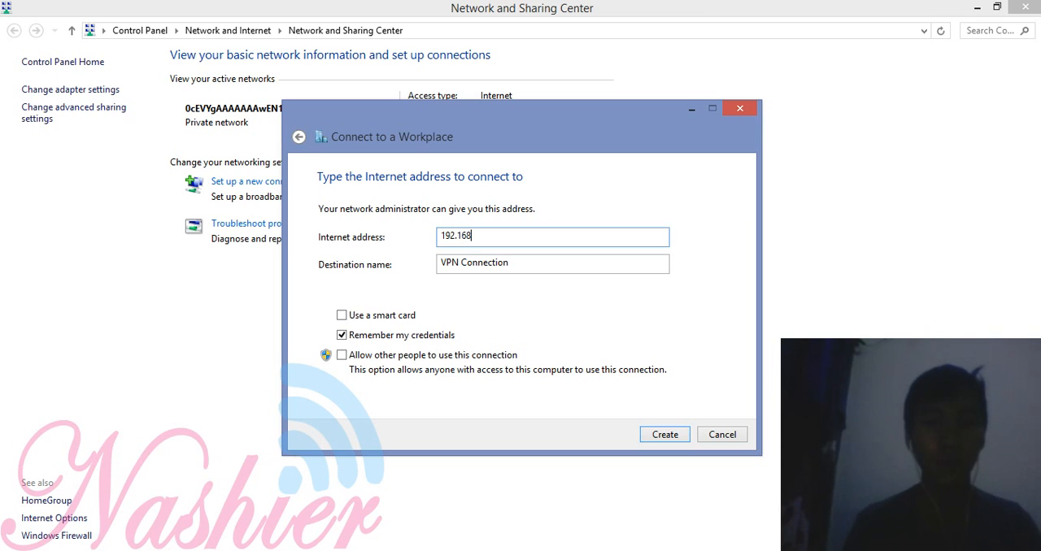
pyautogui.write('.43.15')
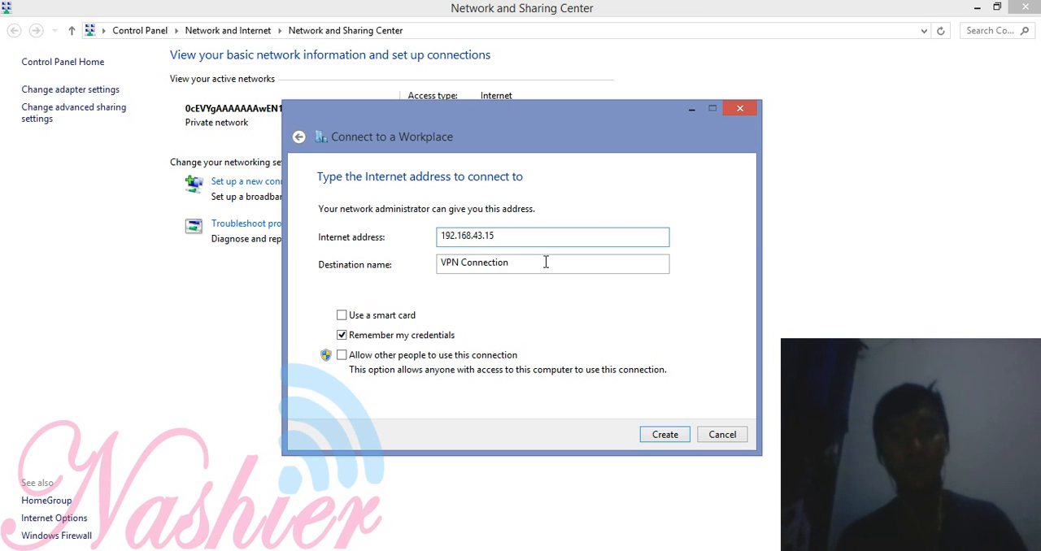
pyautogui.moveTo(536, 270); pyautogui.dragTo(474, 273)
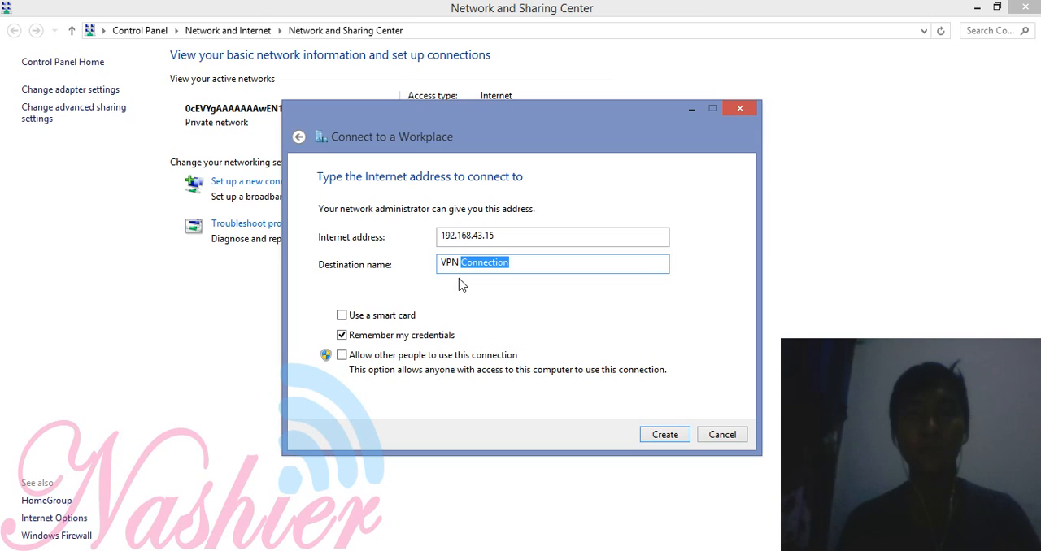
pyautogui.write('Bowo')
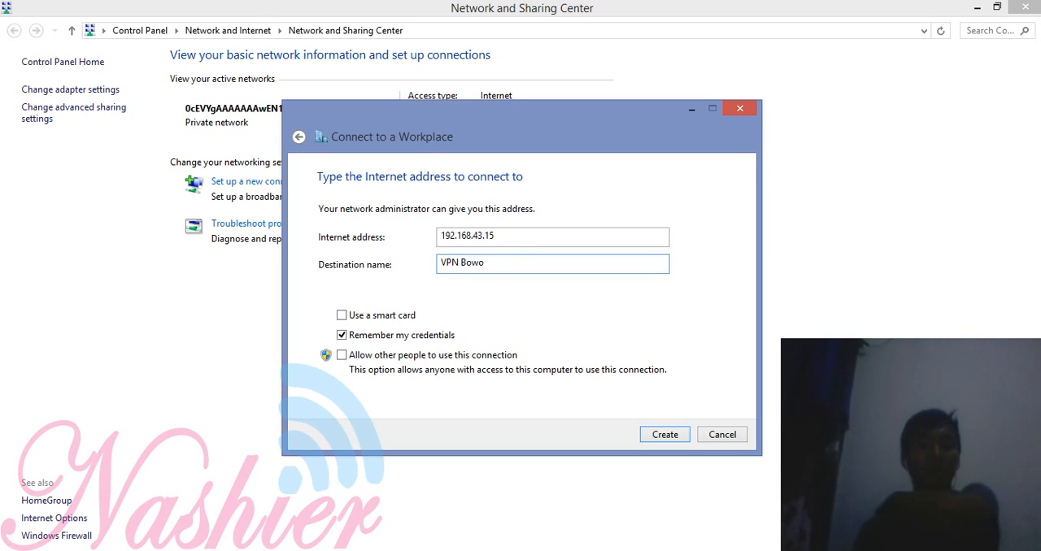
pyautogui.click(649, 435)
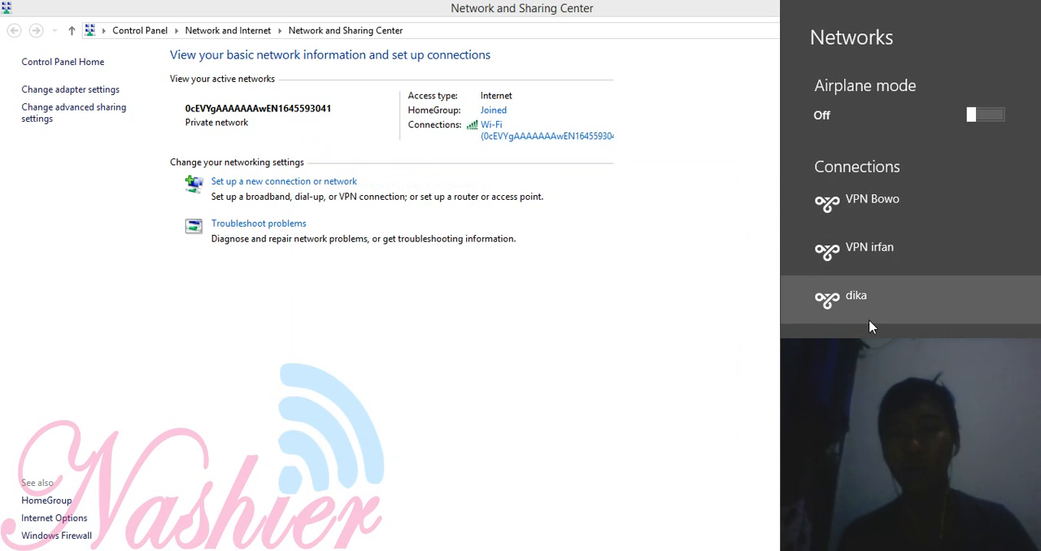
# Step: Connect to the newly created VPN, signing in with the PPP secret's user name and password
pyautogui.click(877, 215)
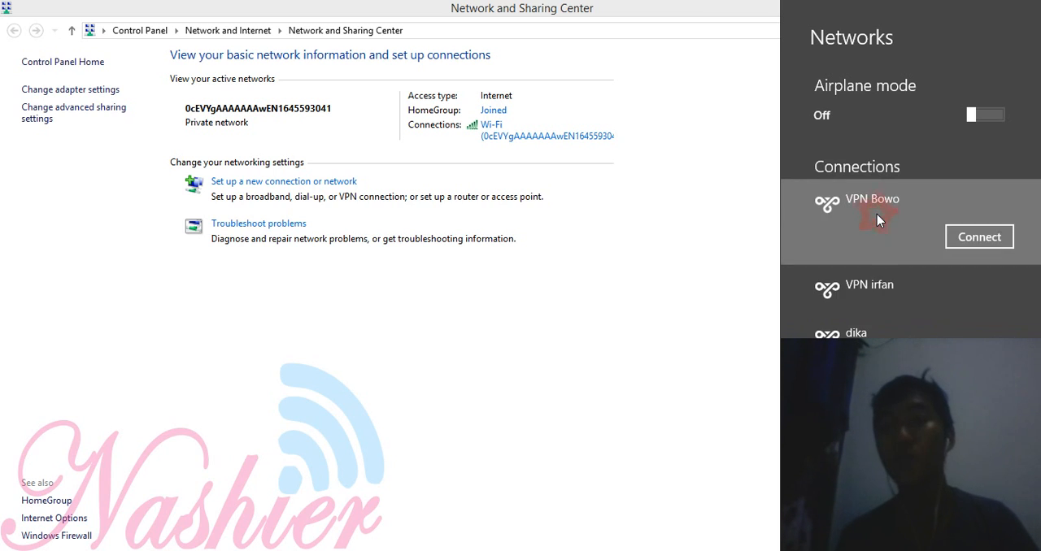
pyautogui.click(964, 237)
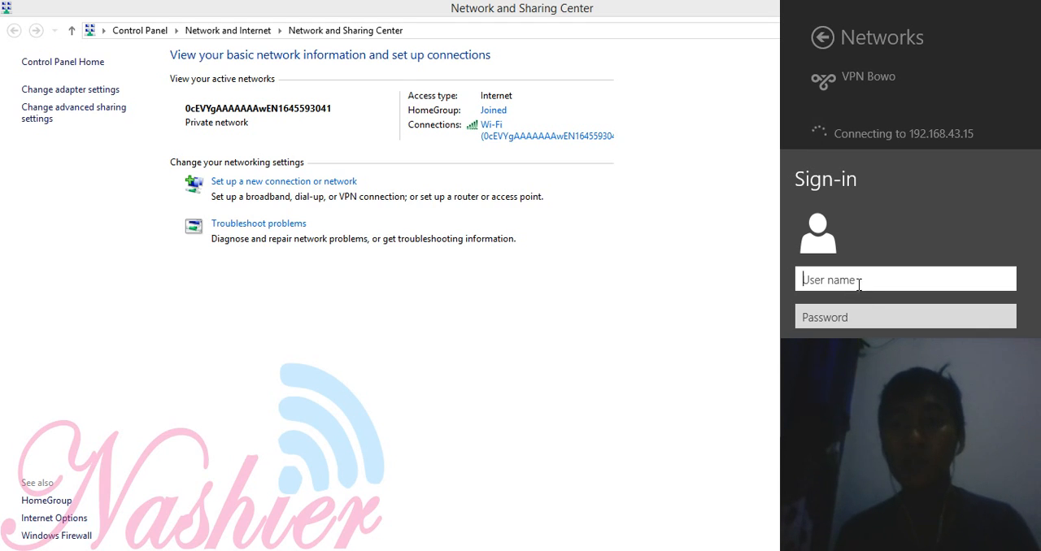
pyautogui.write('nashier')
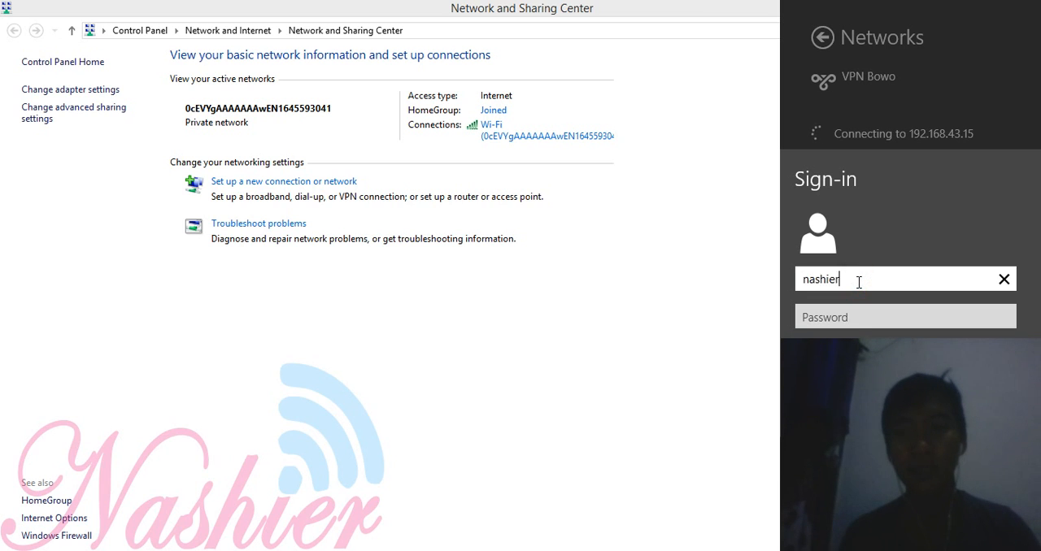
pyautogui.press('Tab')
pyautogui.write('*')
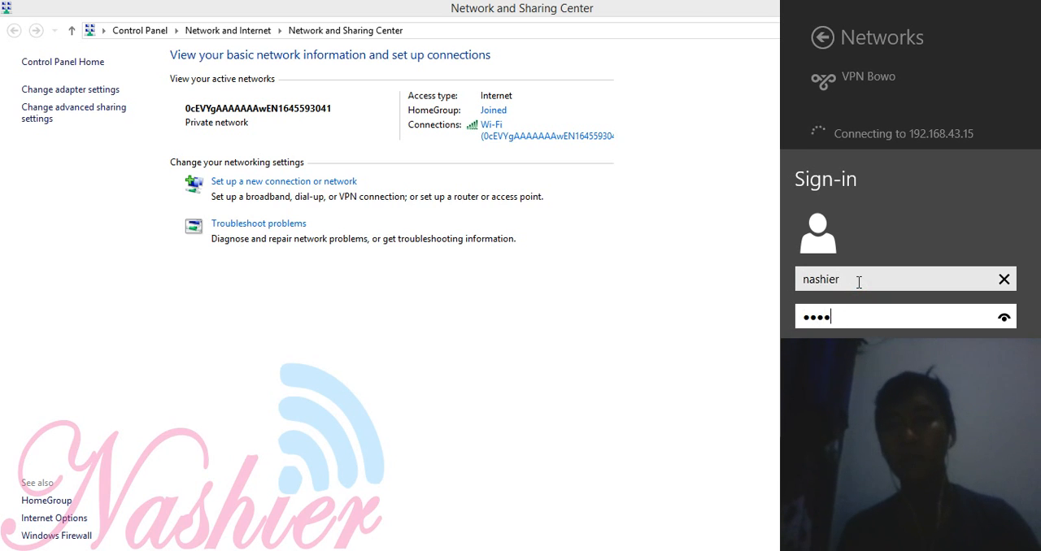
pyautogui.write('***')
pyautogui.press('Return')
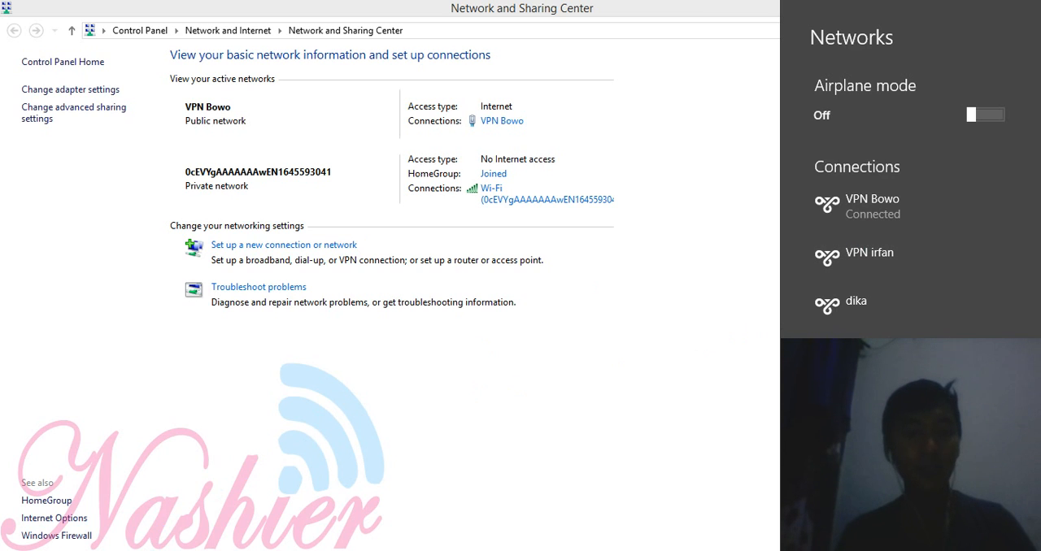
# Step: Switch to Chrome and try to open 192.168.1.22:8080 through the VPN
pyautogui.click(171, 396)
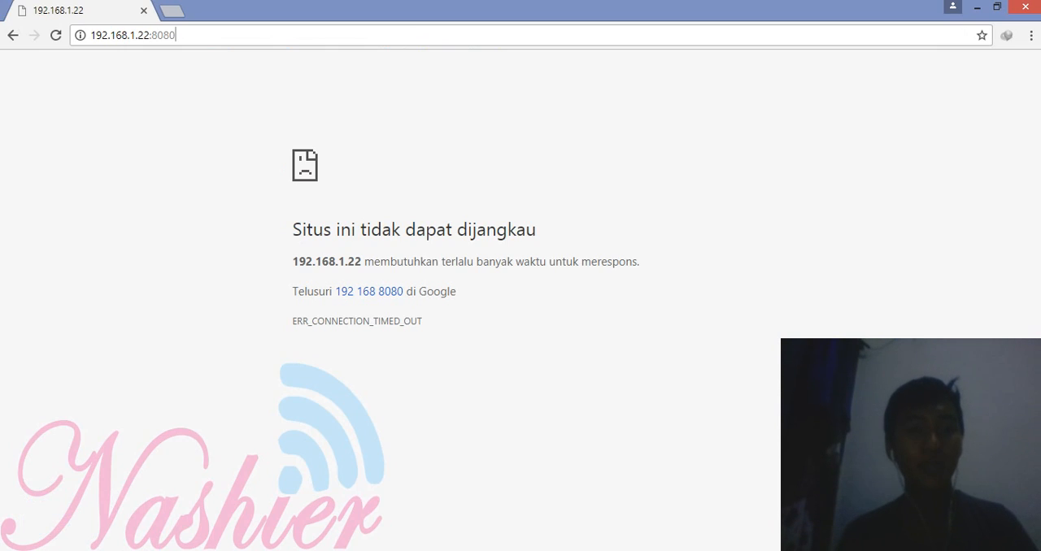
pyautogui.click(205, 31)
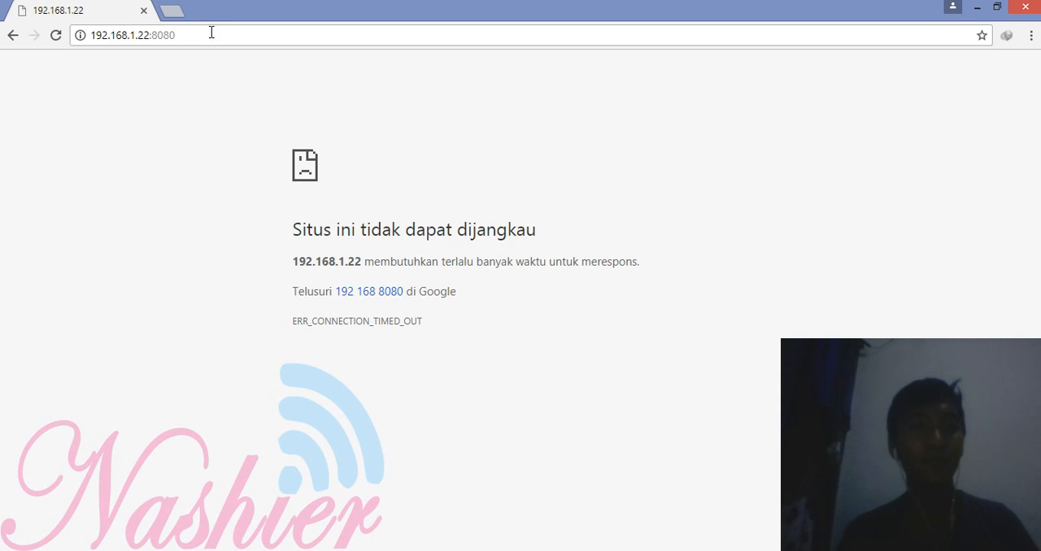
pyautogui.press('BackSpace')
pyautogui.write('0')
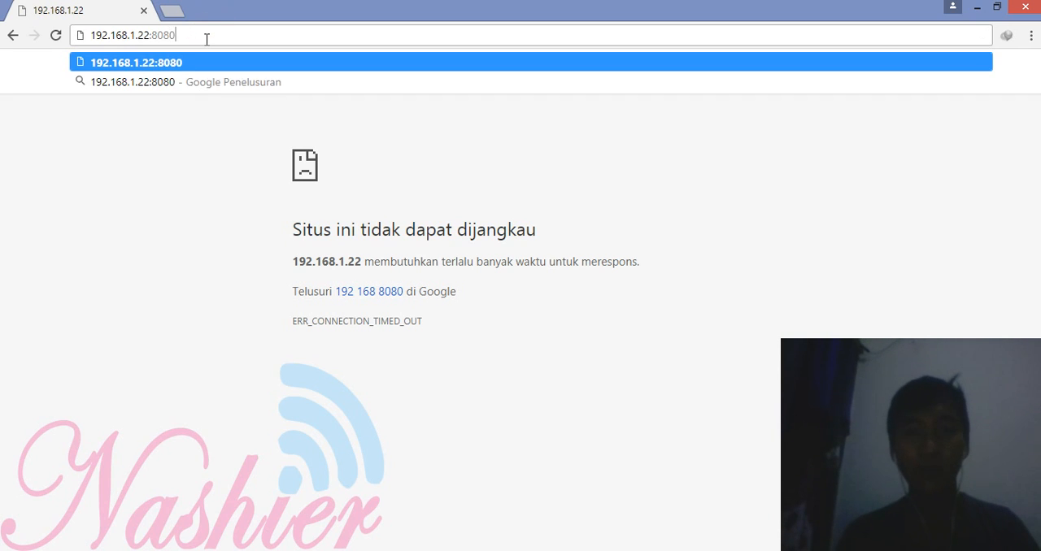
pyautogui.press('Return')
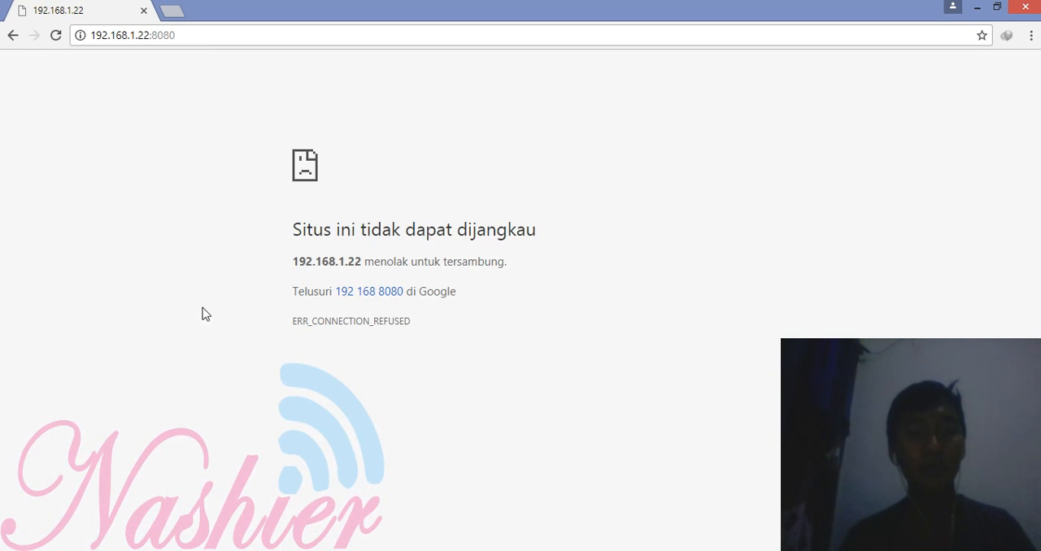
pyautogui.click(456, 550)
pyautogui.click(642, 521)
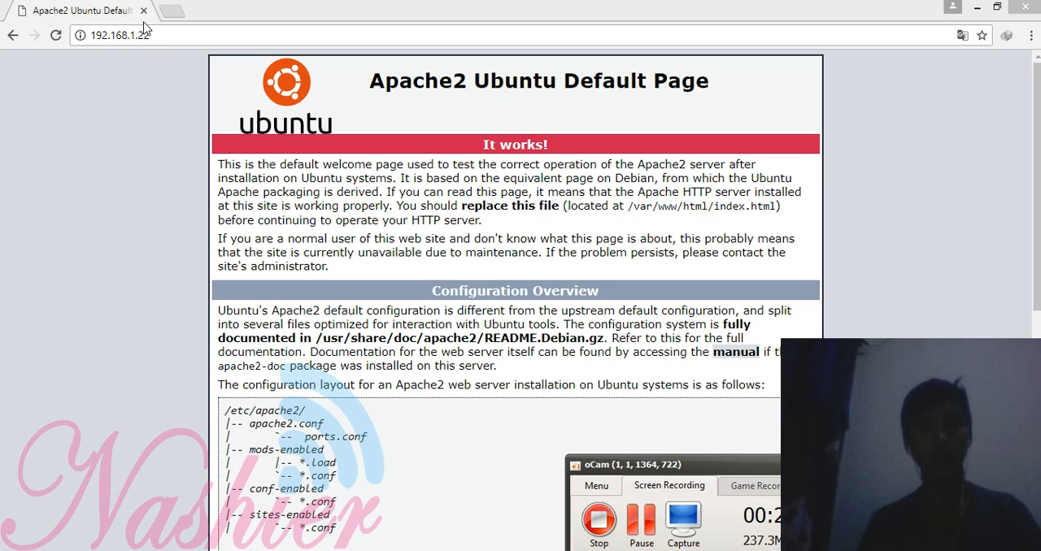
# Step: Load the web server's default page at 192.168.1.22 without a port, and refresh it
pyautogui.click(148, 32)
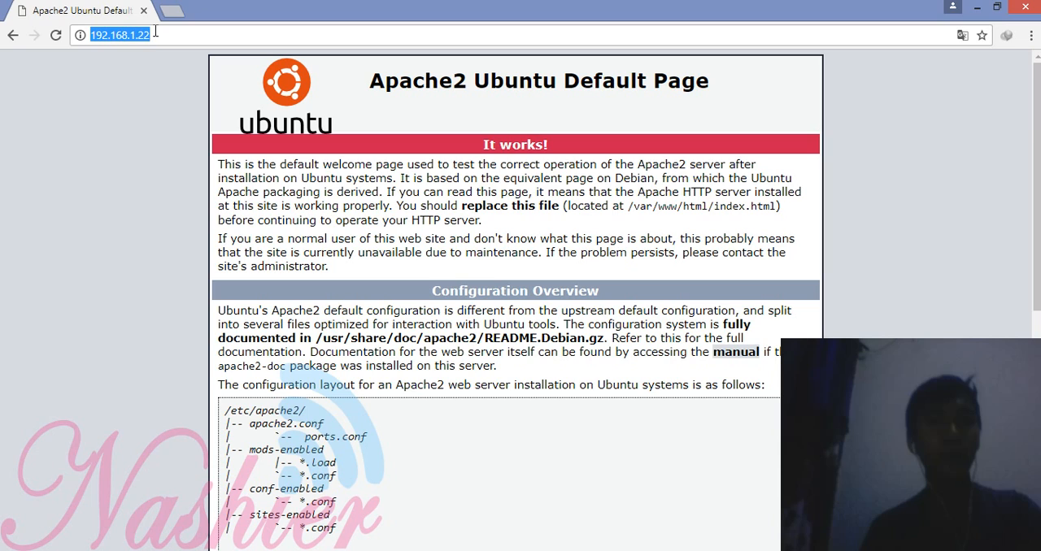
pyautogui.press('Return')
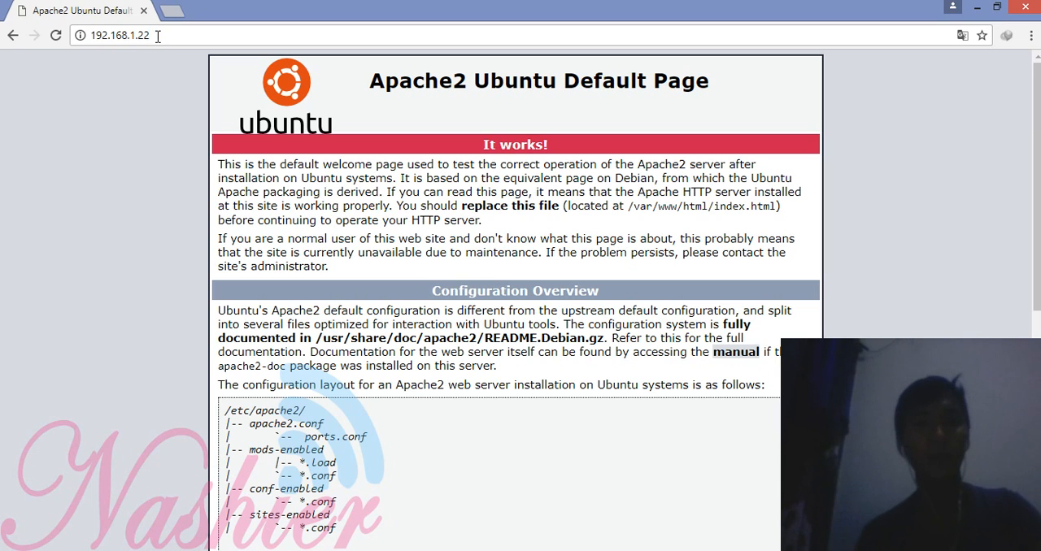
pyautogui.click(56, 35)
# Step: Open the WordPress site at 192.168.1.22/blog
pyautogui.click(181, 36)
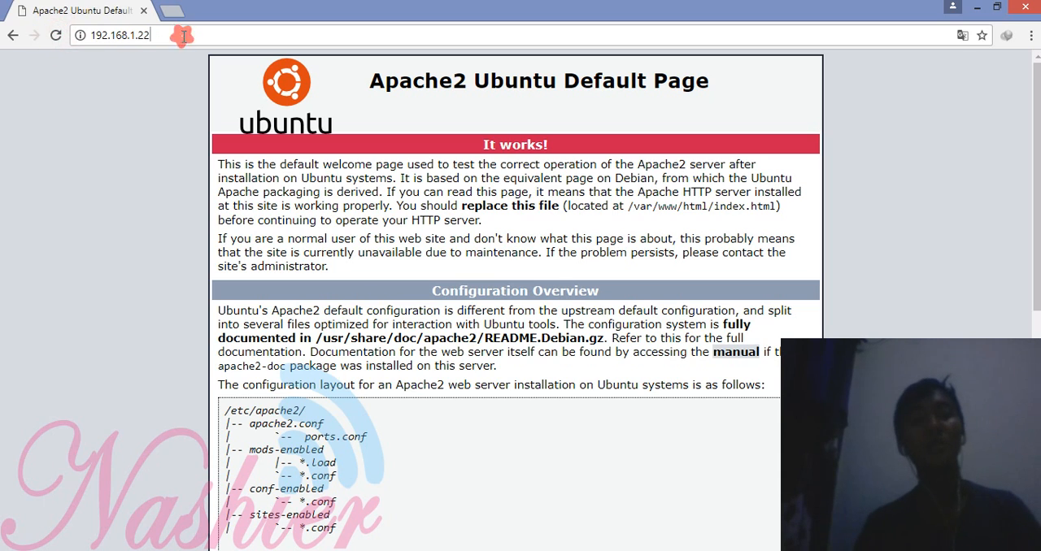
pyautogui.write('/blog')
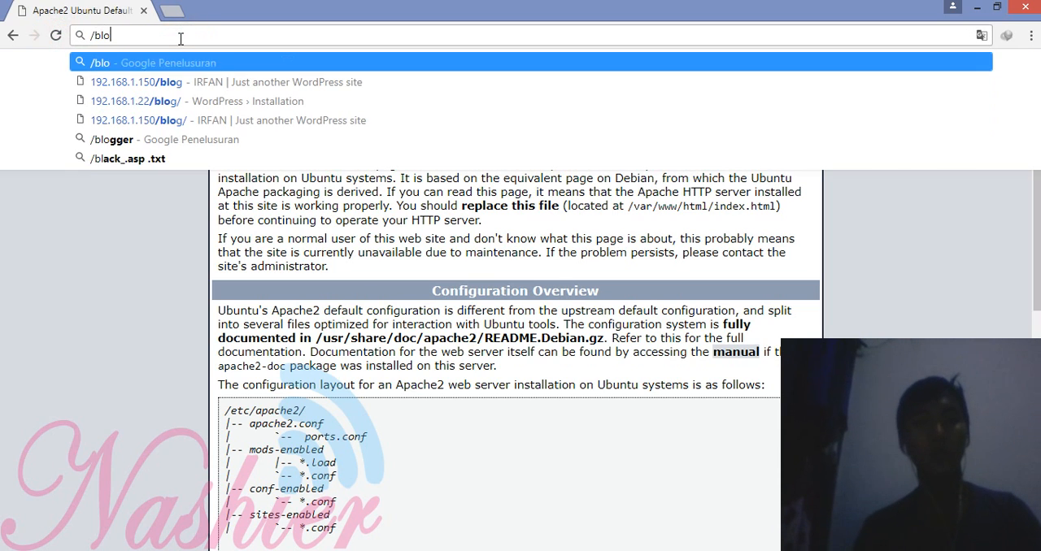
pyautogui.press('BackSpace')
pyautogui.press('BackSpace')
pyautogui.press('BackSpace')
pyautogui.press('BackSpace')
pyautogui.press('BackSpace')
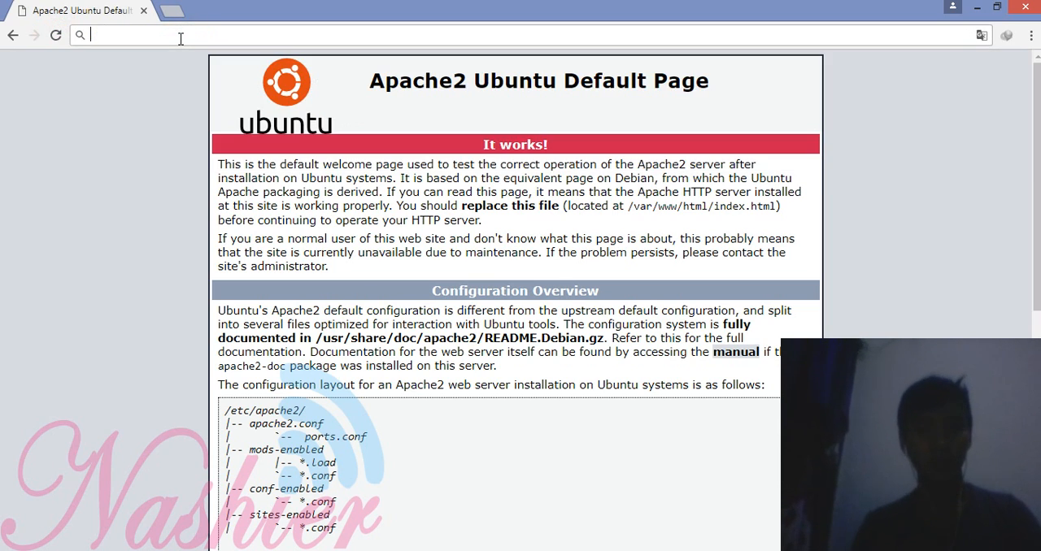
pyautogui.write('192.168.')
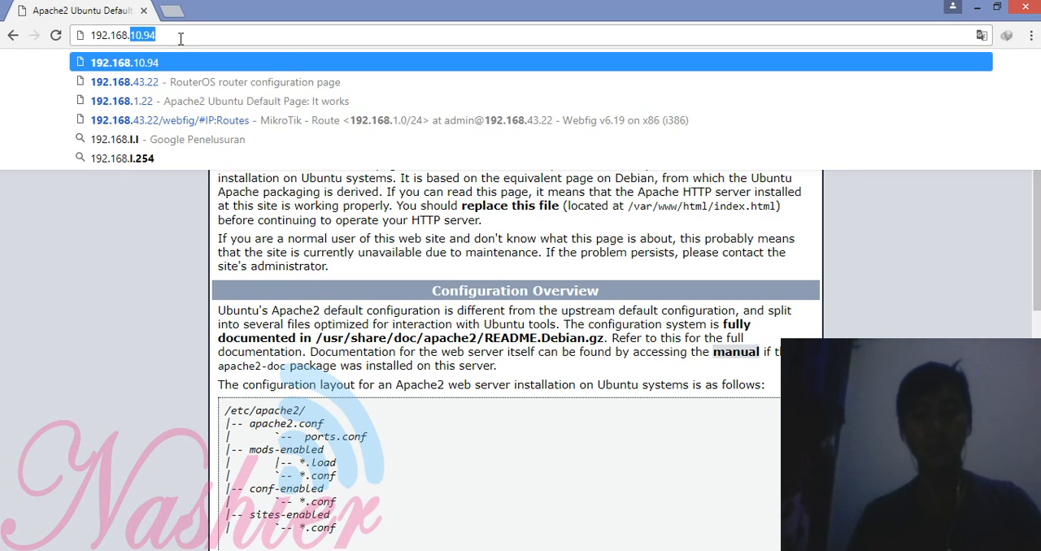
pyautogui.write('1.22/blog')
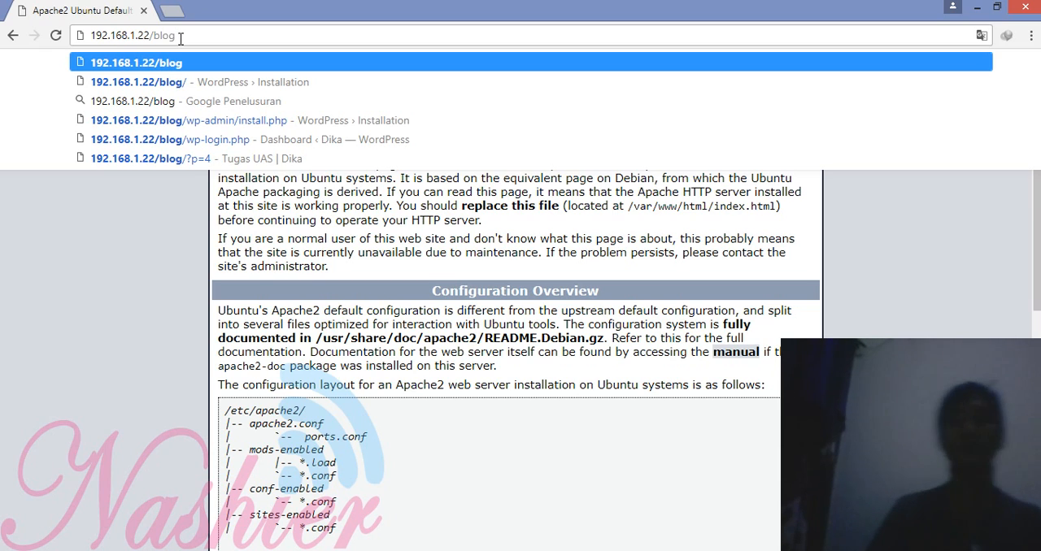
pyautogui.press('Return')
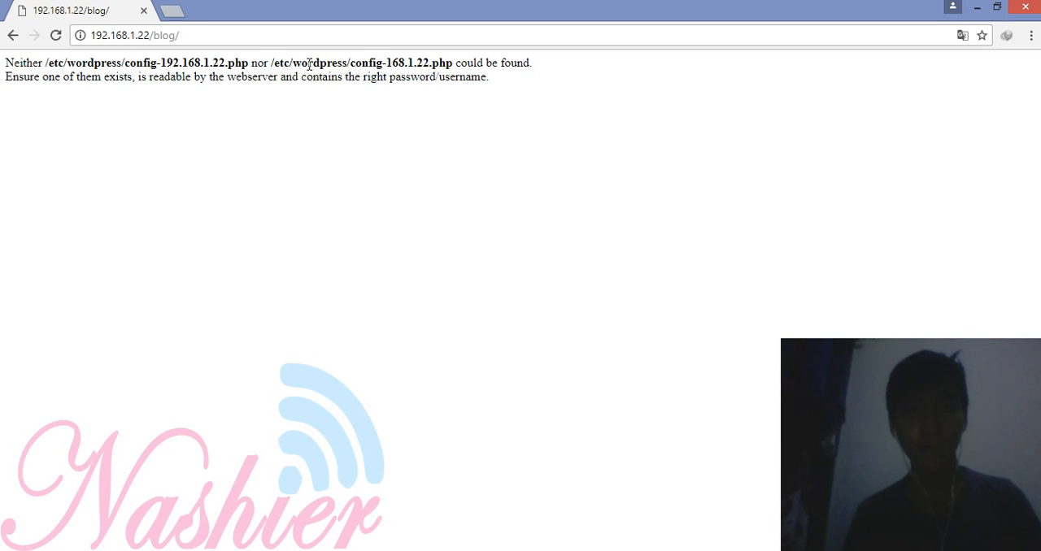
# Step: Switch to the ubuntu server virtual machine, change to the /etc/wordpress/ directory and list its files
pyautogui.moveTo(395, 534)
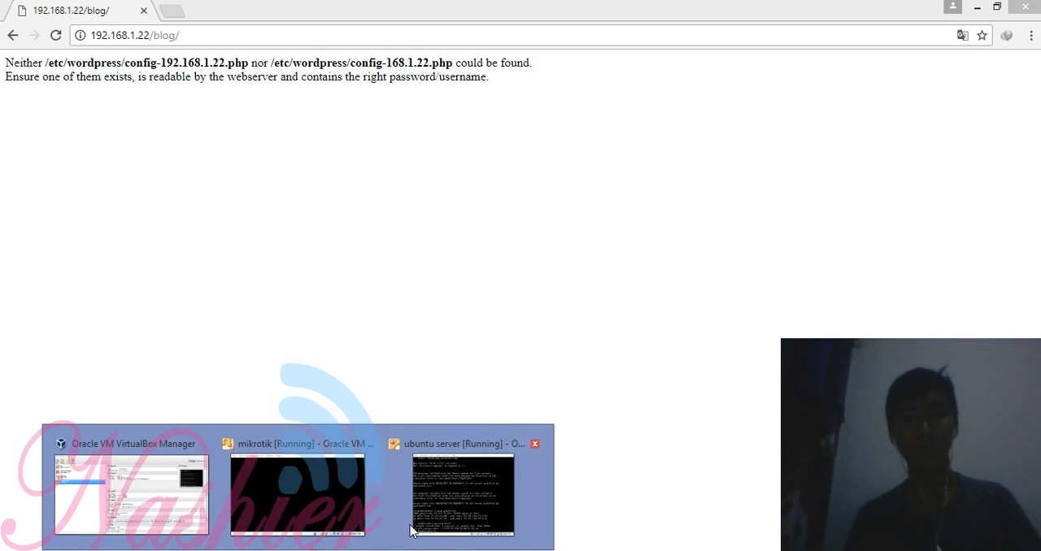
pyautogui.click(437, 530)
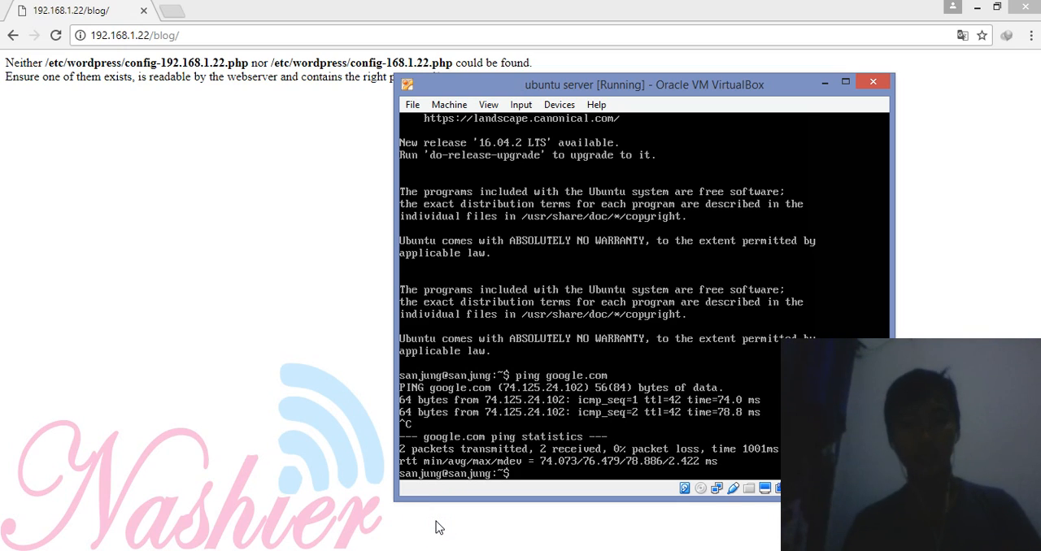
pyautogui.write('cd')
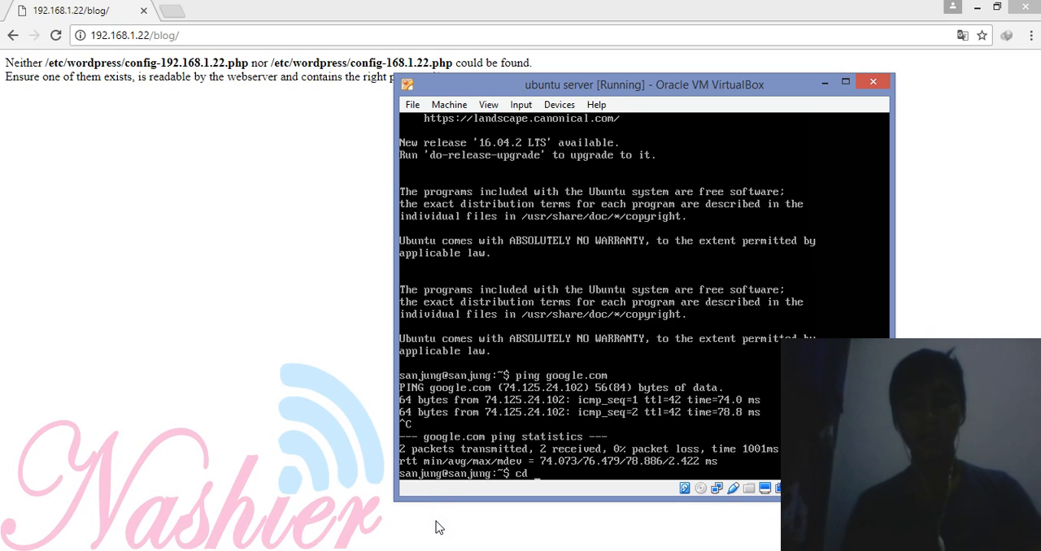
pyautogui.write(' /etc/wordpress/')
pyautogui.press('Return')
pyautogui.write('l')
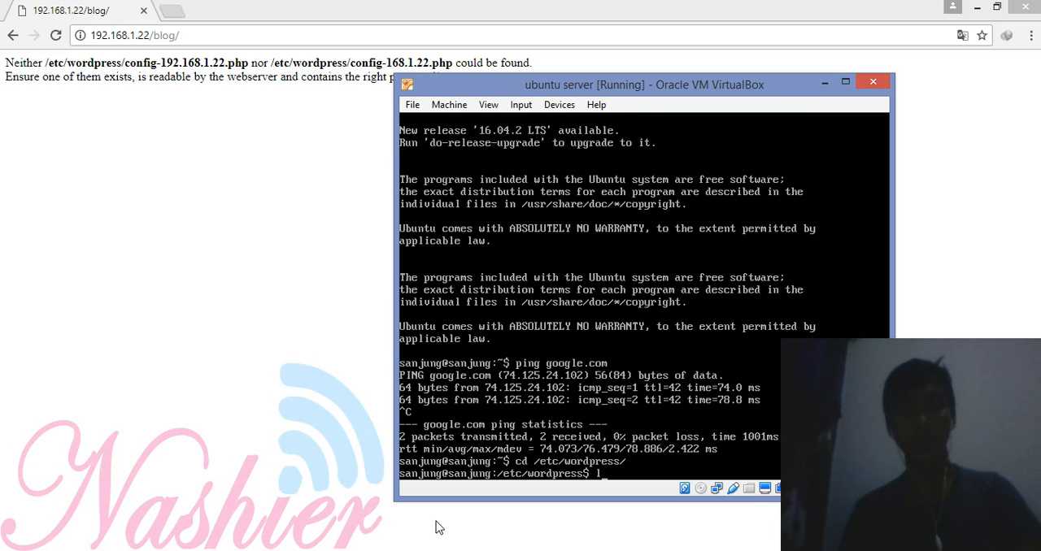
pyautogui.write('s')
pyautogui.press('Return')
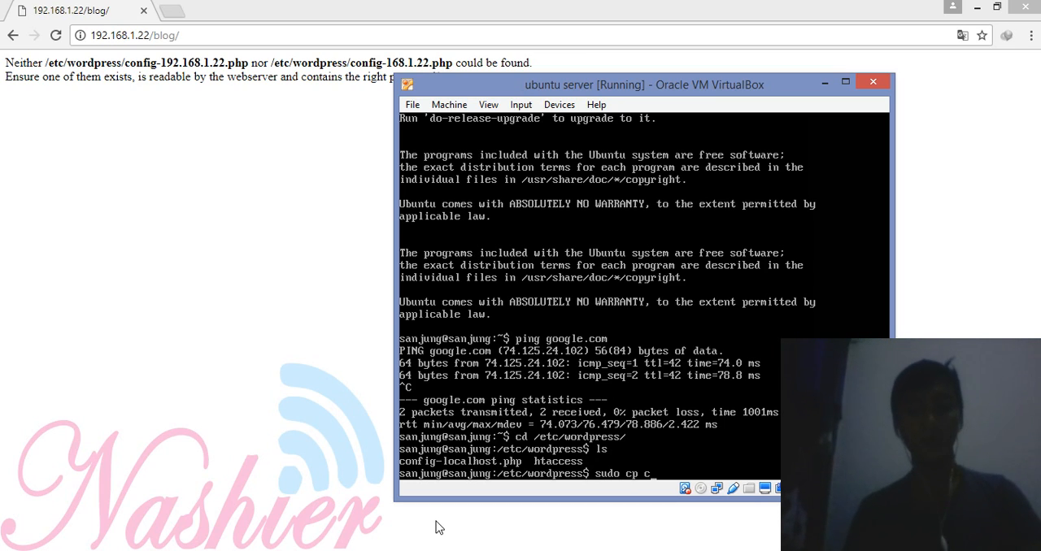
# Step: Copy config-localhost.php to config-192.168.1.22.php with sudo, entering the sudo password, and list the directory to check the copy
pyautogui.write('sudo cp c')
pyautogui.press('Tab')
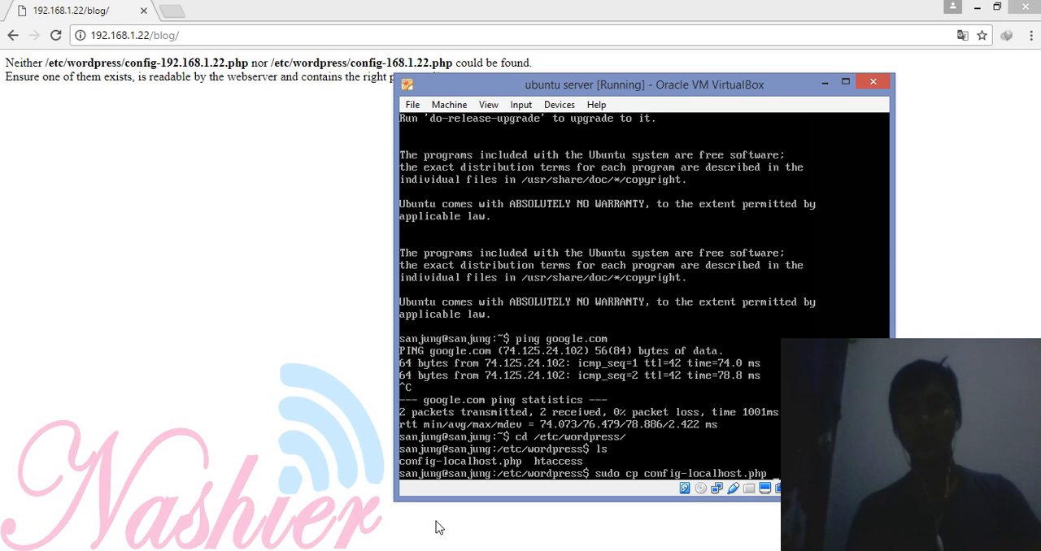
pyautogui.write('co')
pyautogui.press('Tab')
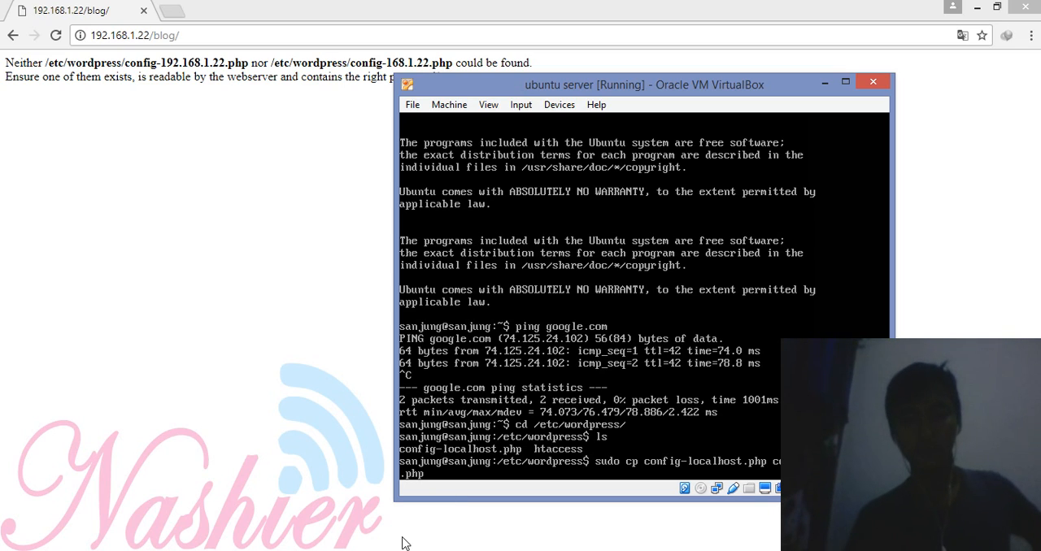
pyautogui.press('Return')
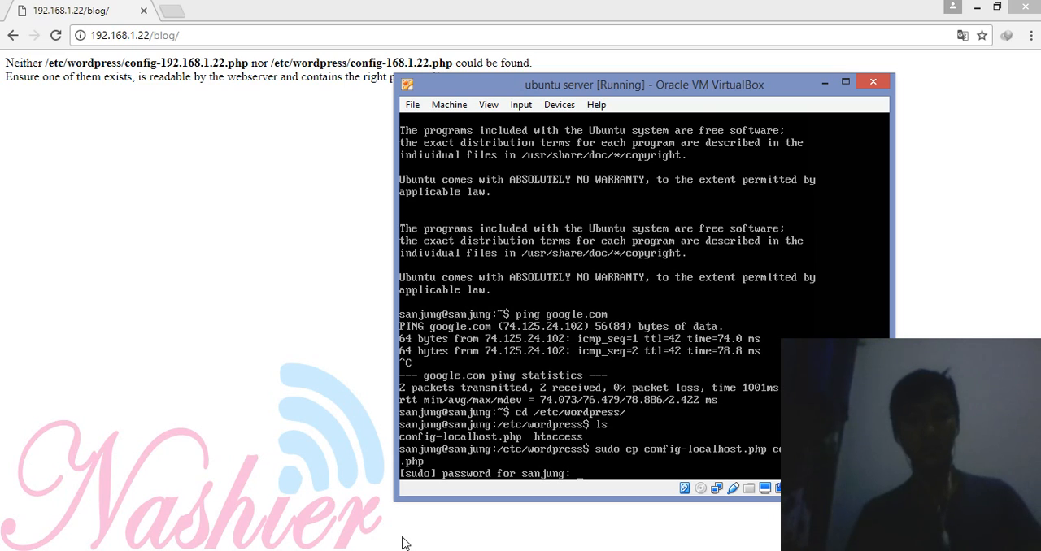
pyautogui.press('Return')
pyautogui.write('ls')
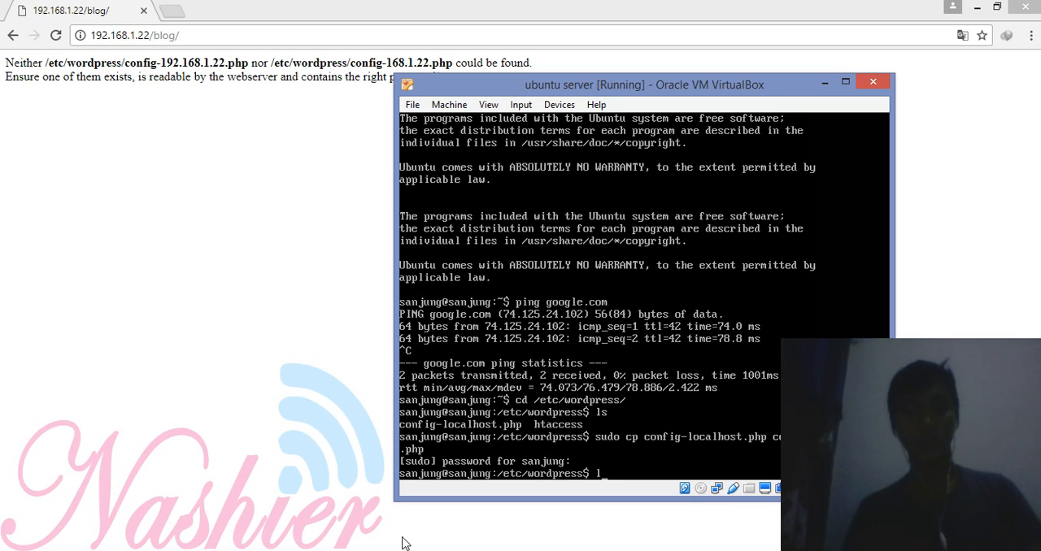
pyautogui.press('Return')
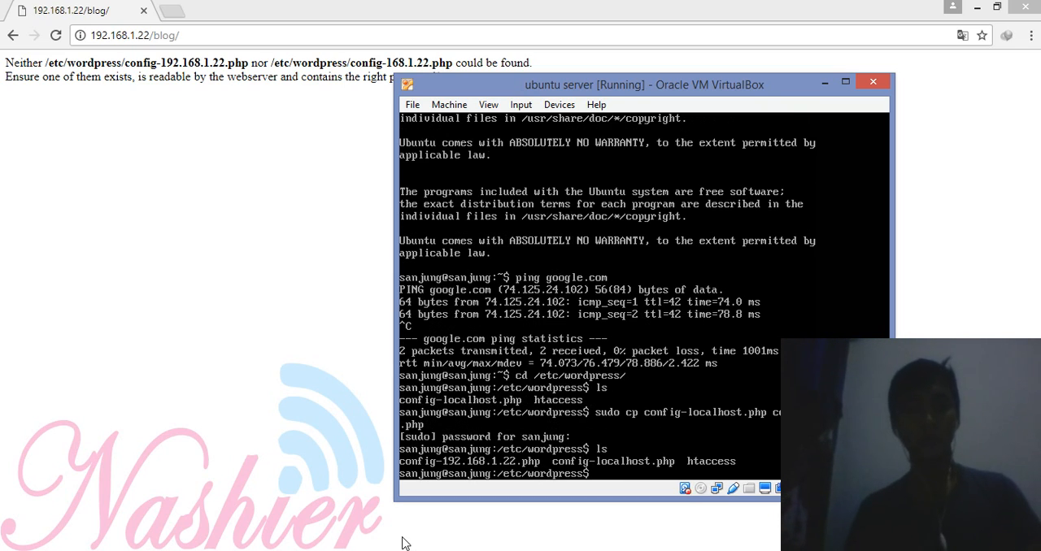
# Step: Return to Chrome and reload 192.168.1.22/blog/ to test the WordPress site
pyautogui.click(205, 35)
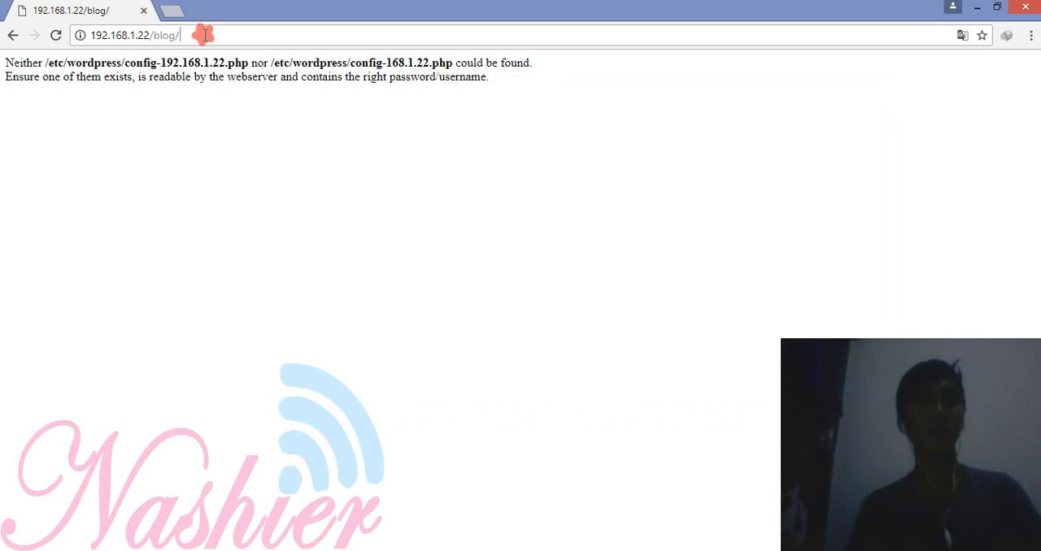
pyautogui.press('Return')
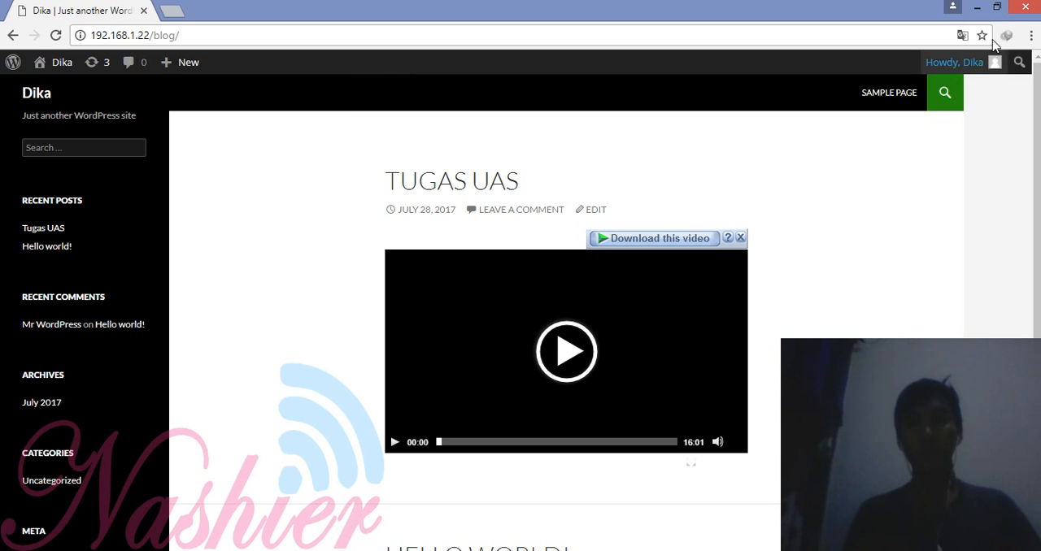
pyautogui.click(982, 8)
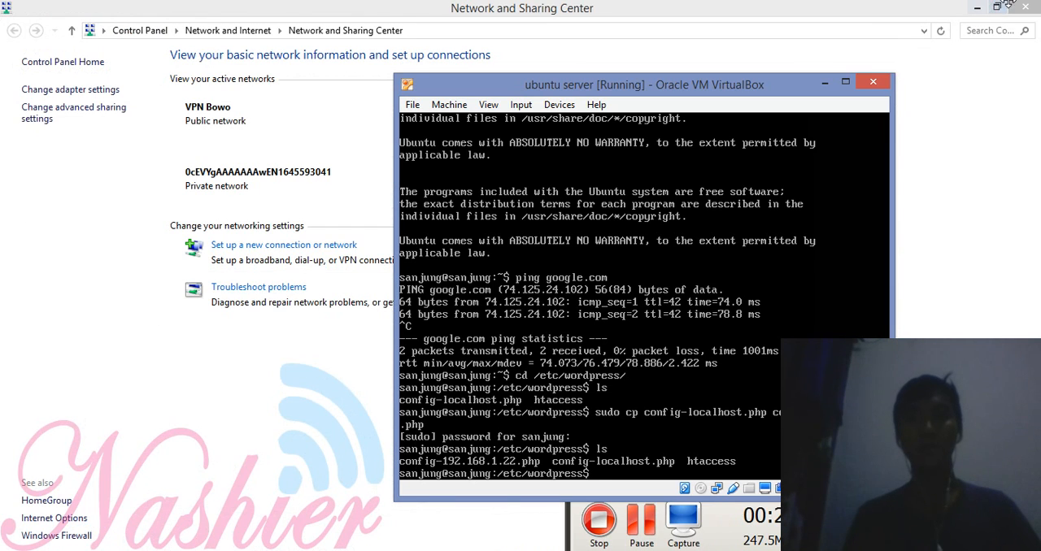
pyautogui.click(981, 8)
pyautogui.click(982, 8)
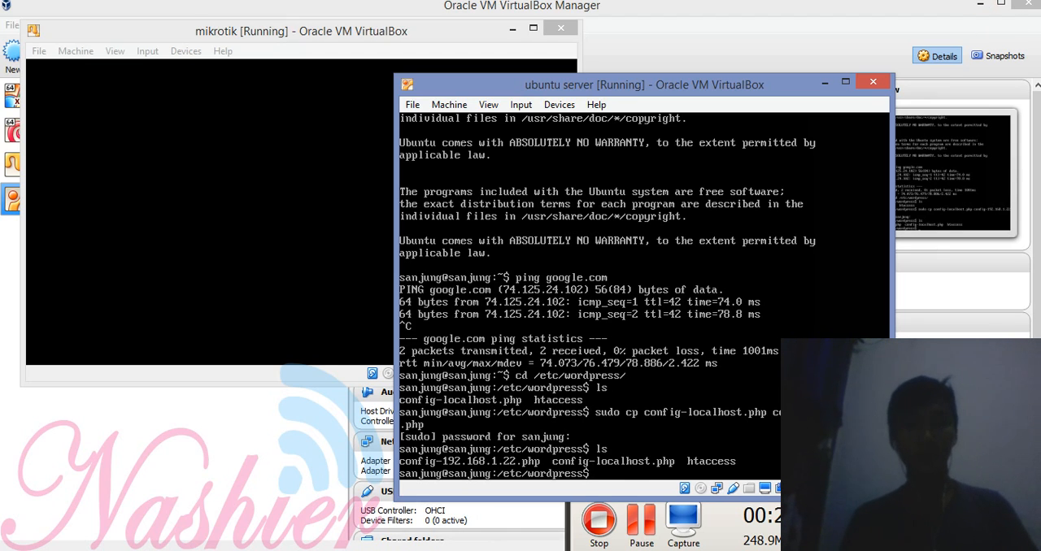
pyautogui.hotkey('alt', 'Tab')
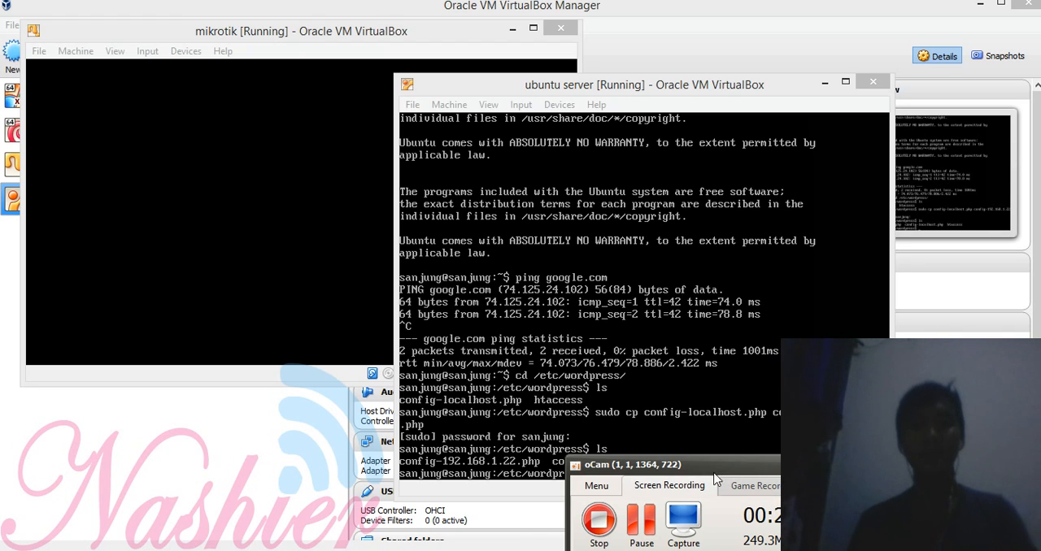